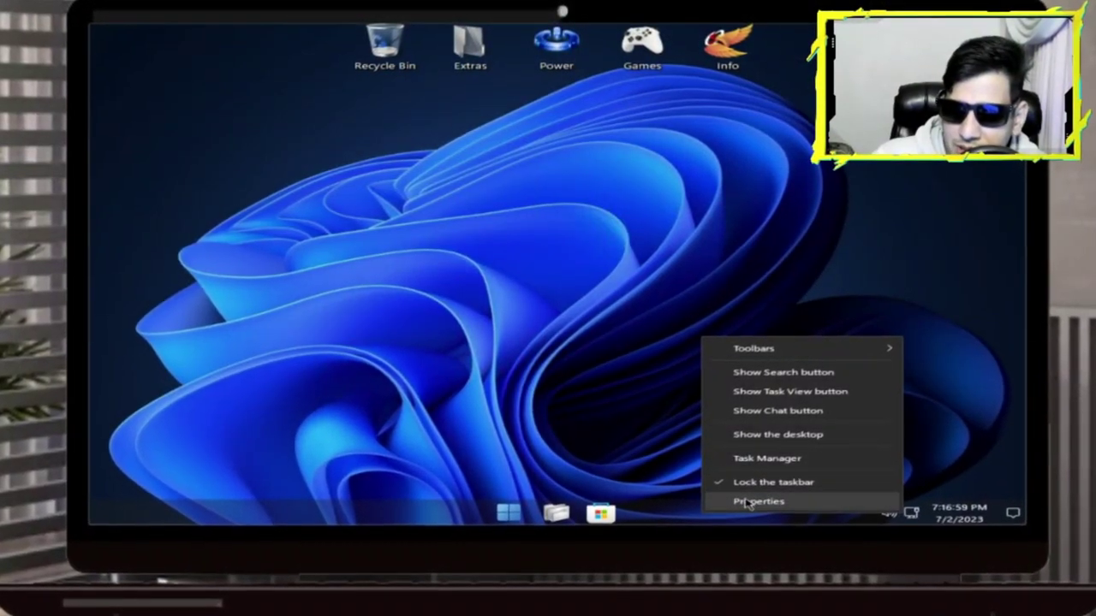
Check memory and CPU performance in Task Manager and close it.
{"action": "left_click", "coordinate": [747, 503]}
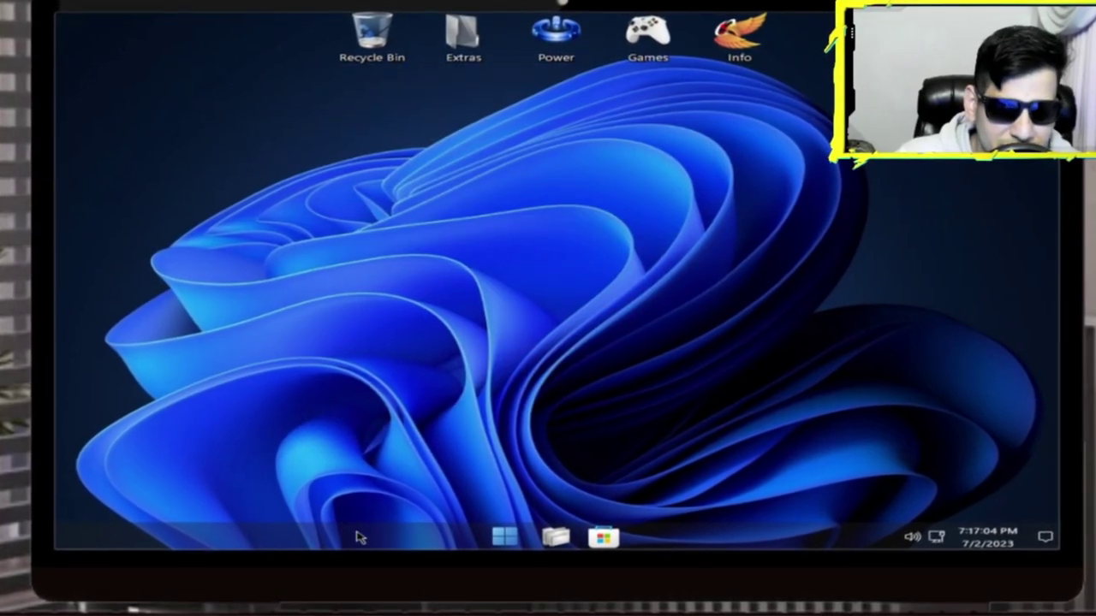
{"action": "right_click", "coordinate": [363, 529]}
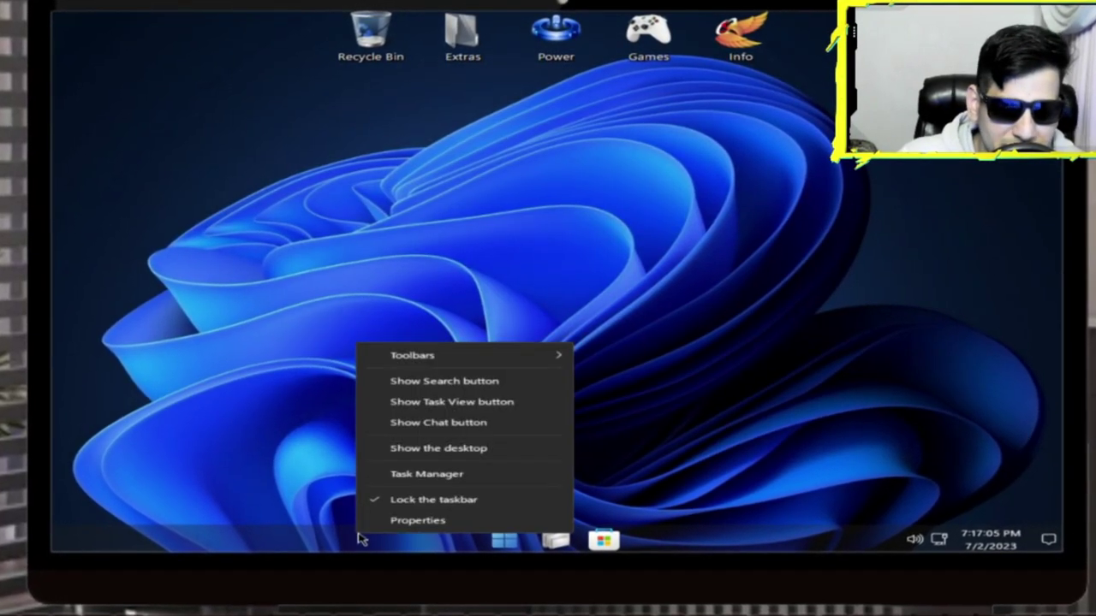
{"action": "left_click", "coordinate": [466, 475]}
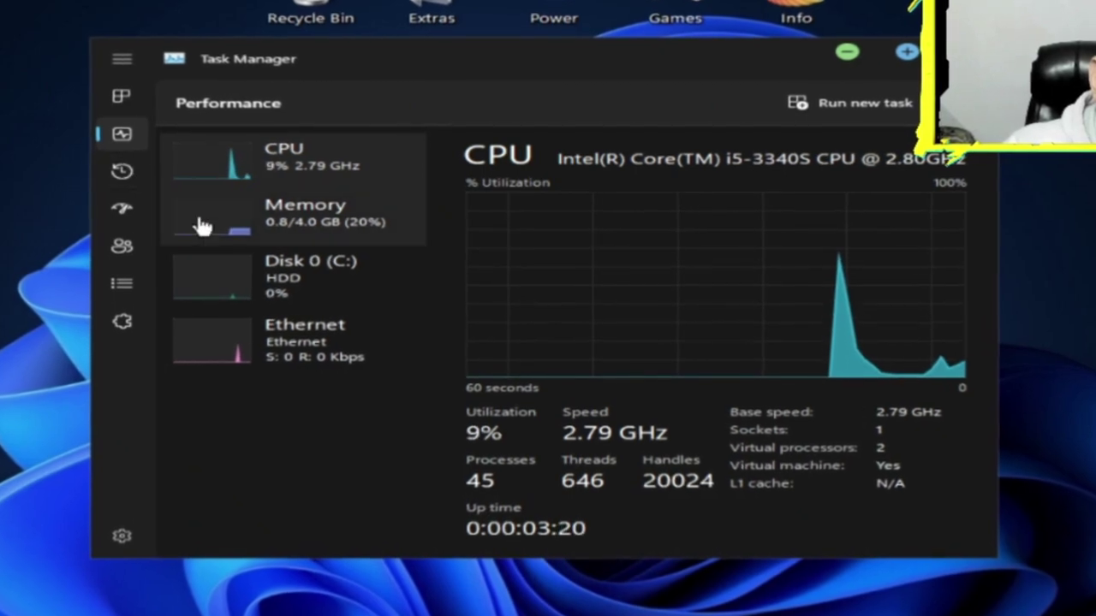
{"action": "left_click", "coordinate": [305, 231]}
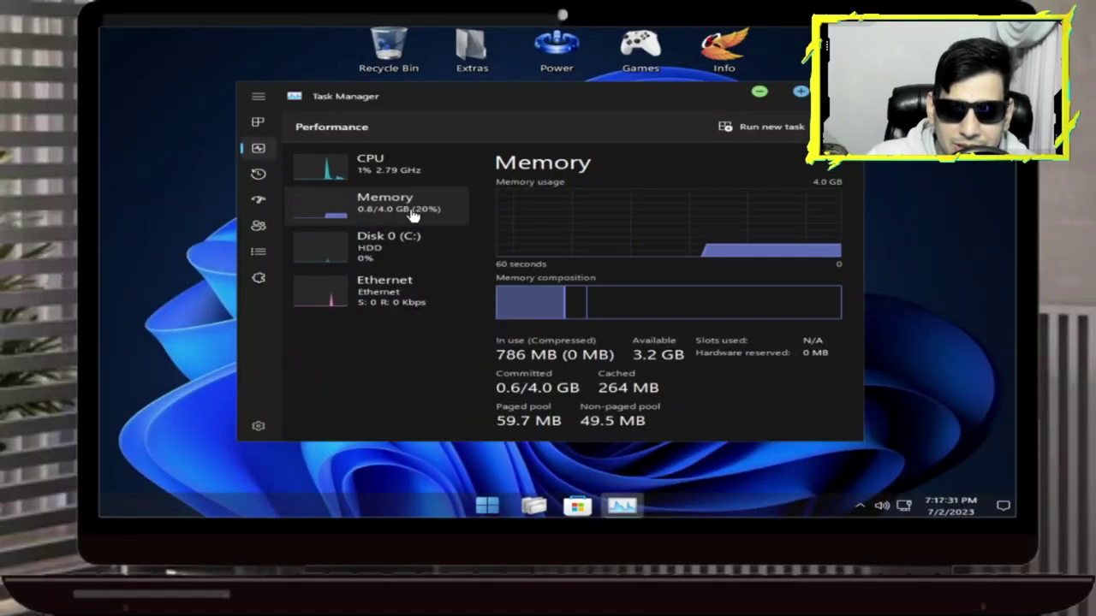
{"action": "left_click", "coordinate": [410, 172]}
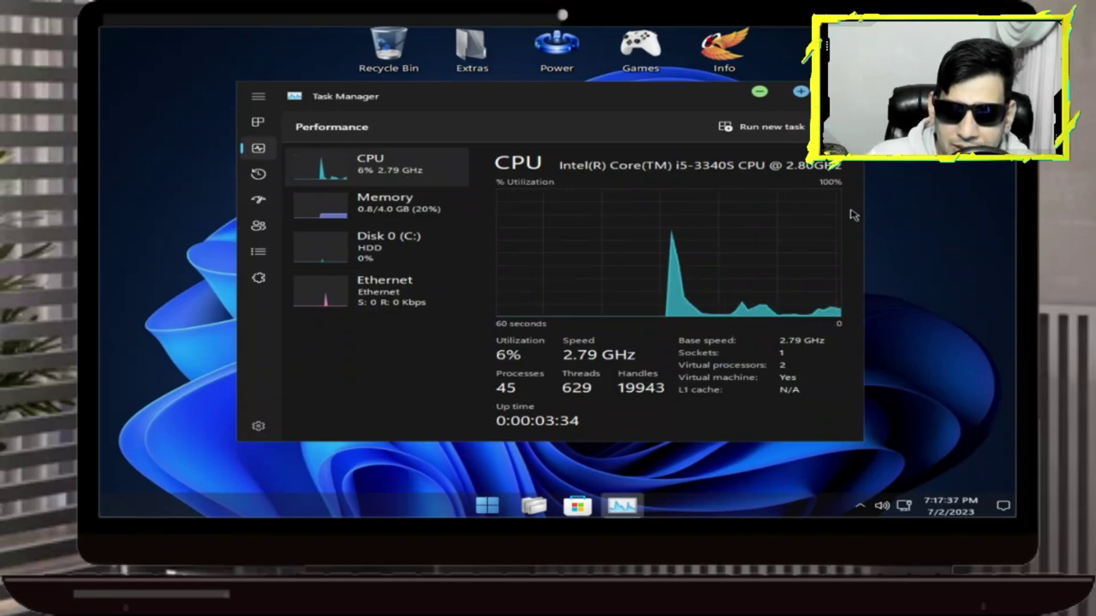
{"action": "left_click", "coordinate": [841, 91]}
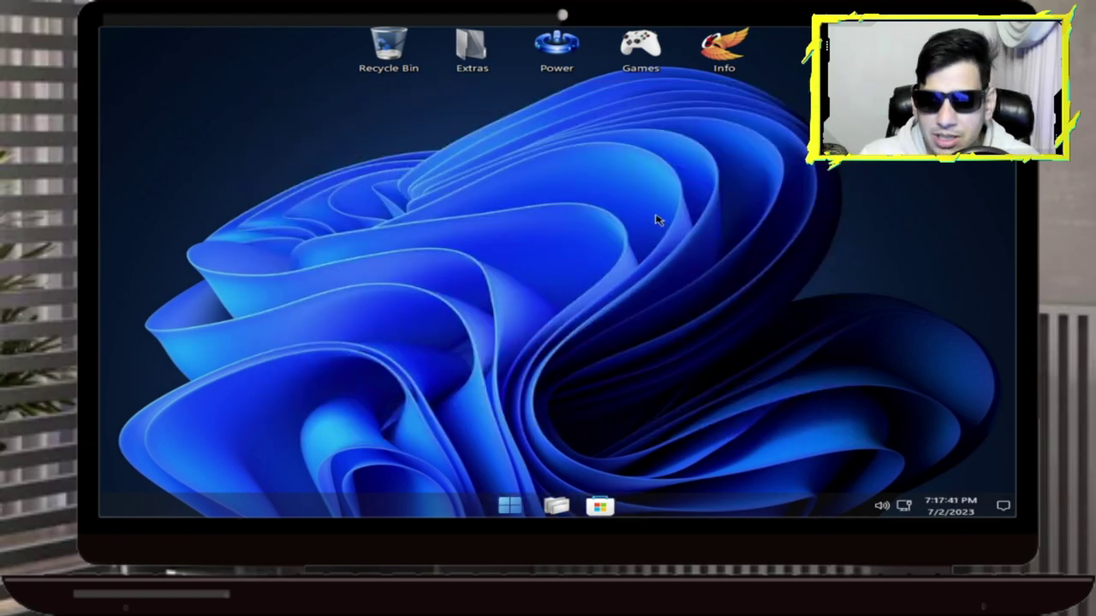
Open This PC, check the properties of the C: drive, and close the properties dialog.
{"action": "key", "text": "super+e"}
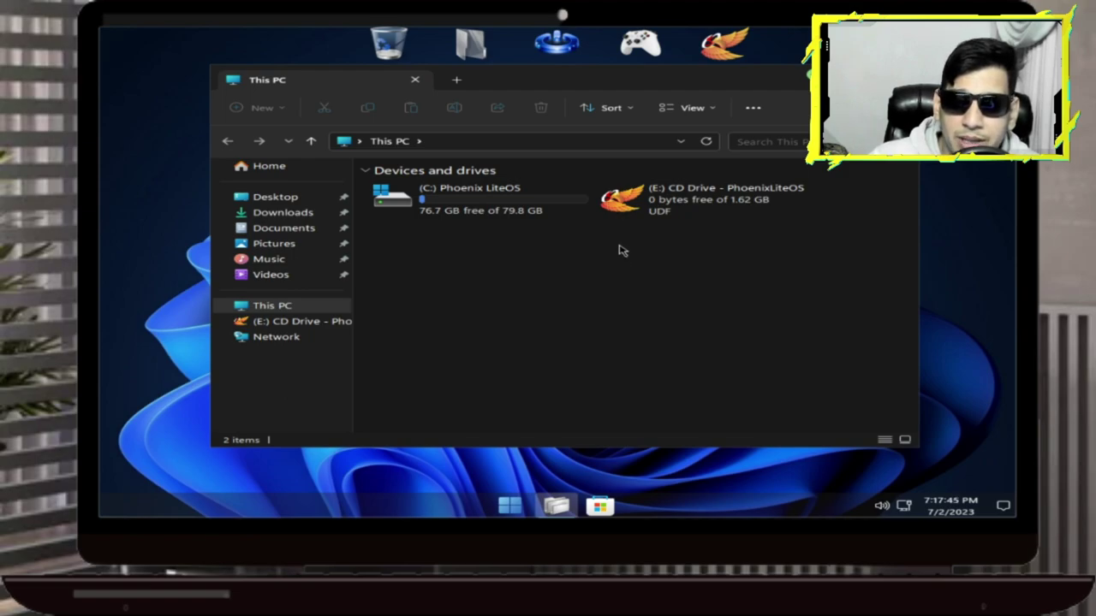
{"action": "right_click", "coordinate": [656, 200]}
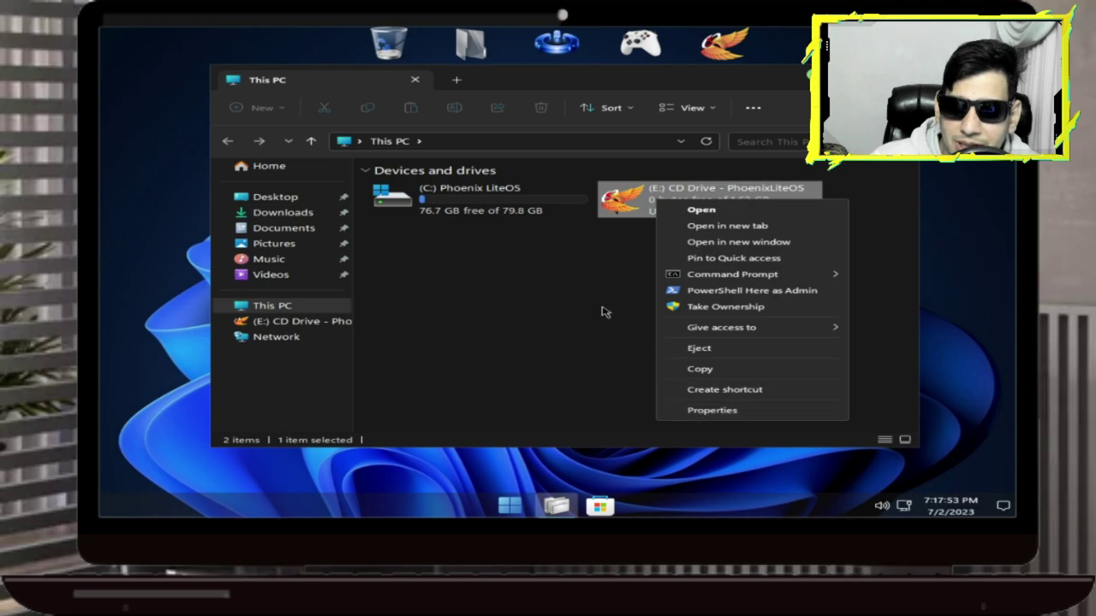
{"action": "right_click", "coordinate": [493, 206]}
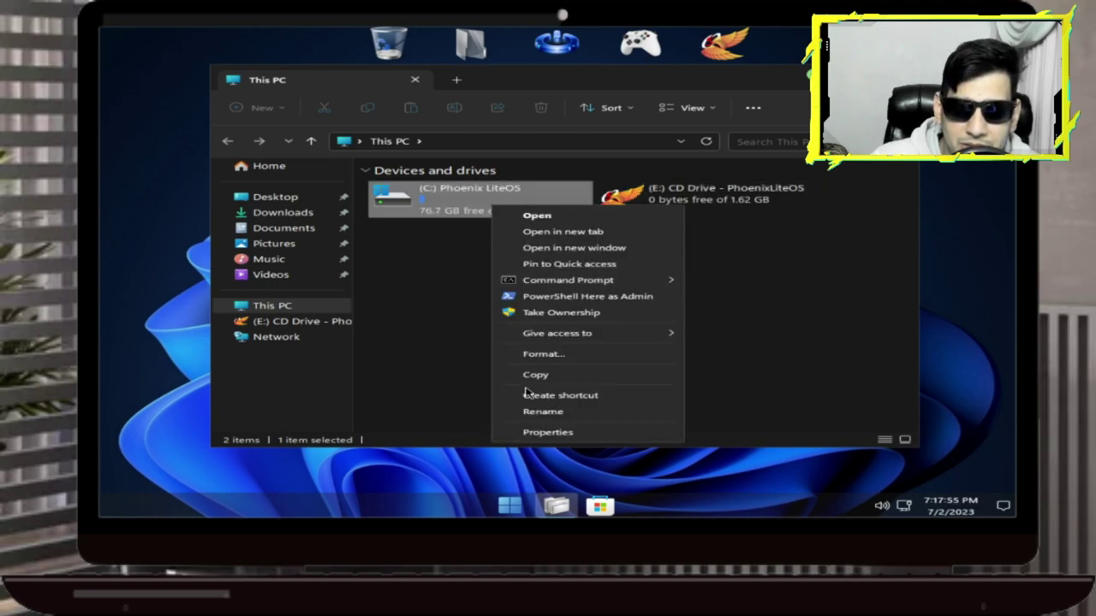
{"action": "left_click", "coordinate": [560, 433]}
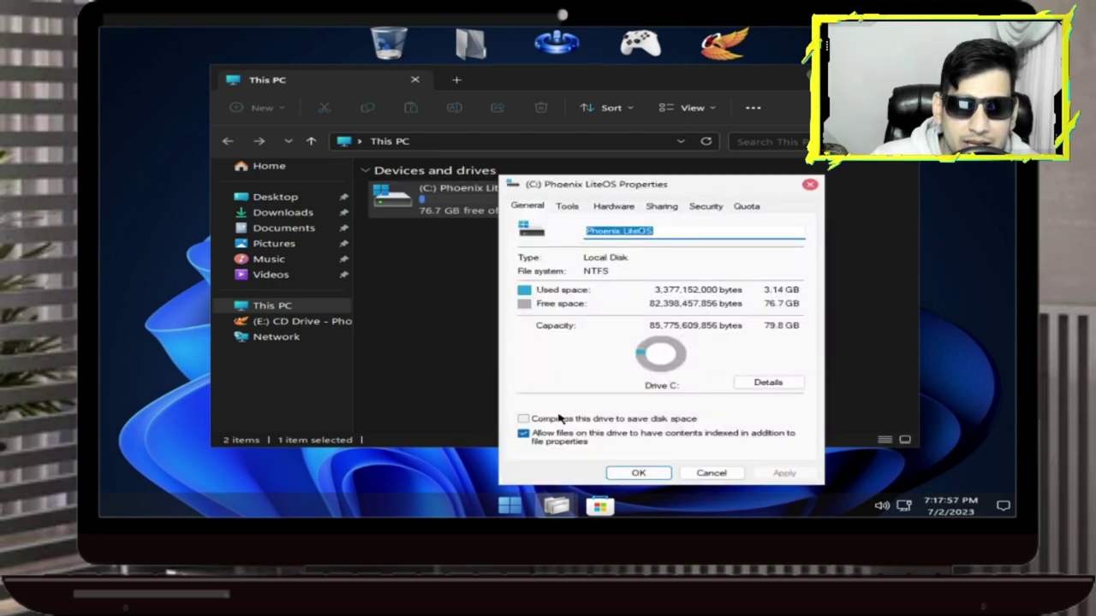
{"action": "left_click_drag", "start_coordinate": [670, 190], "coordinate": [439, 127]}
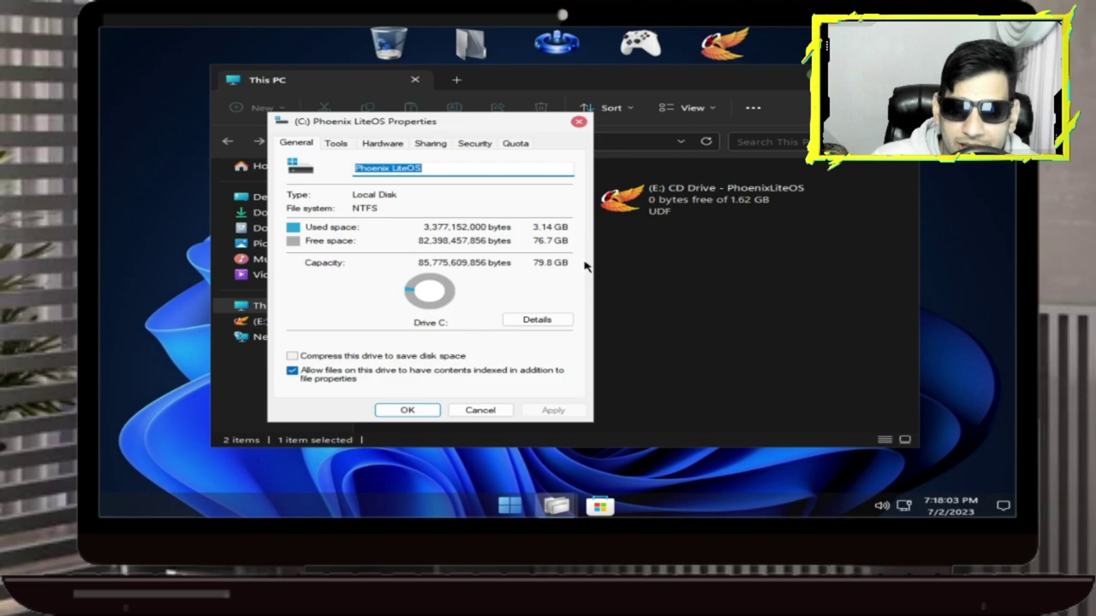
{"action": "left_click", "coordinate": [578, 123]}
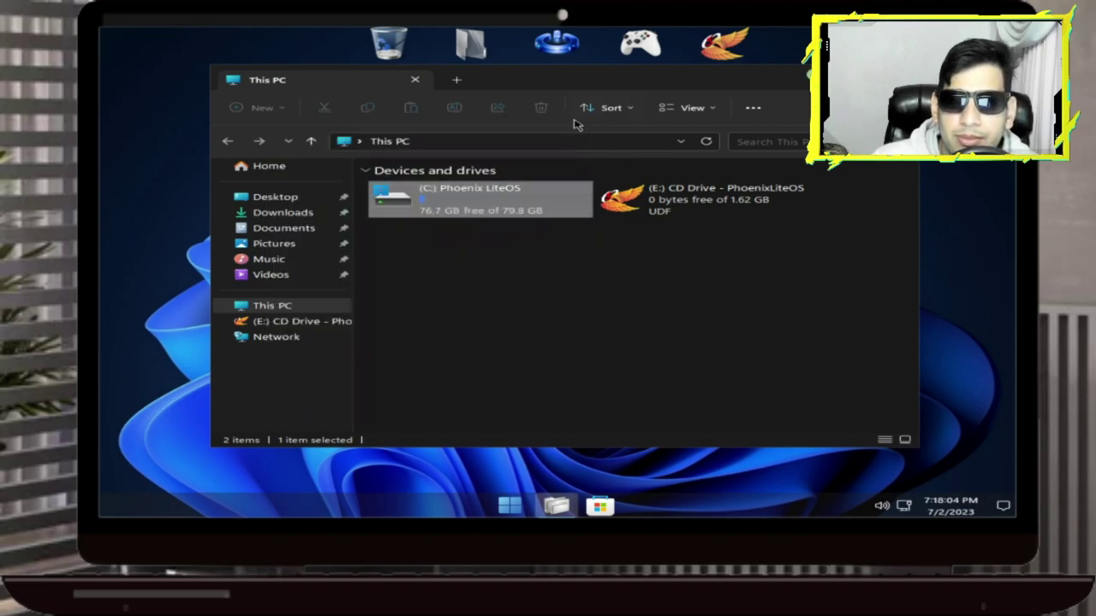
Check the properties of the PhoenixLiteOS CD drive (E:) and close the file window.
{"action": "right_click", "coordinate": [668, 214]}
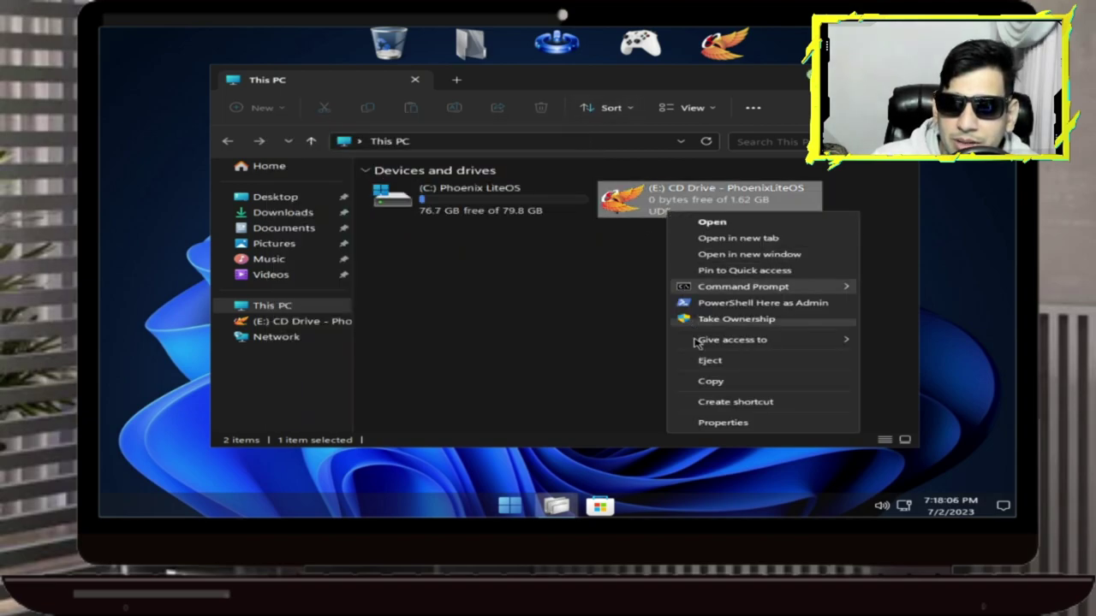
{"action": "left_click", "coordinate": [723, 422]}
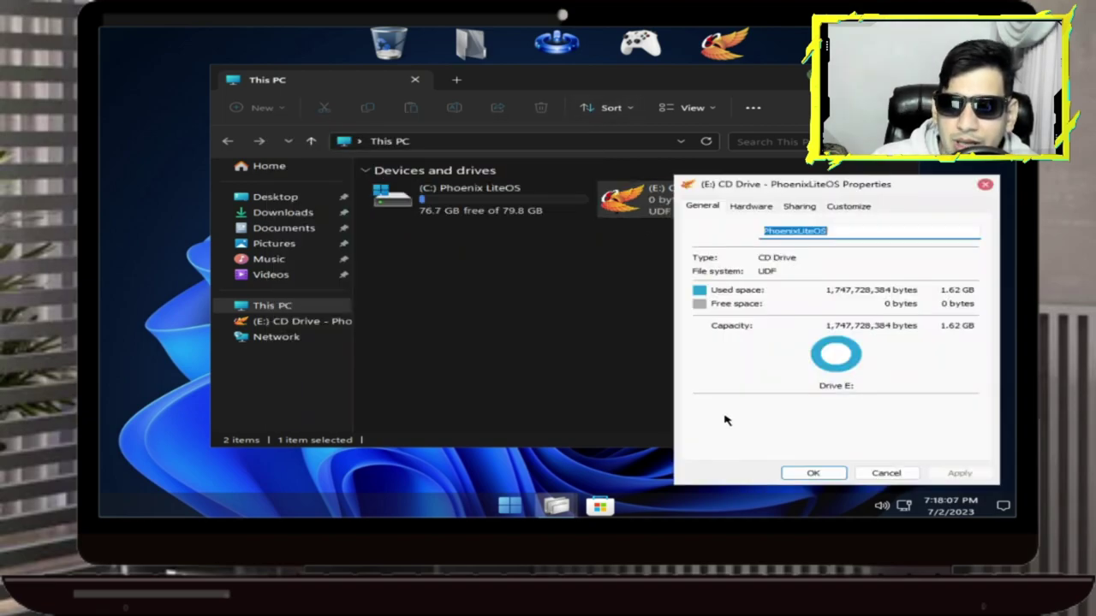
{"action": "left_click", "coordinate": [985, 186]}
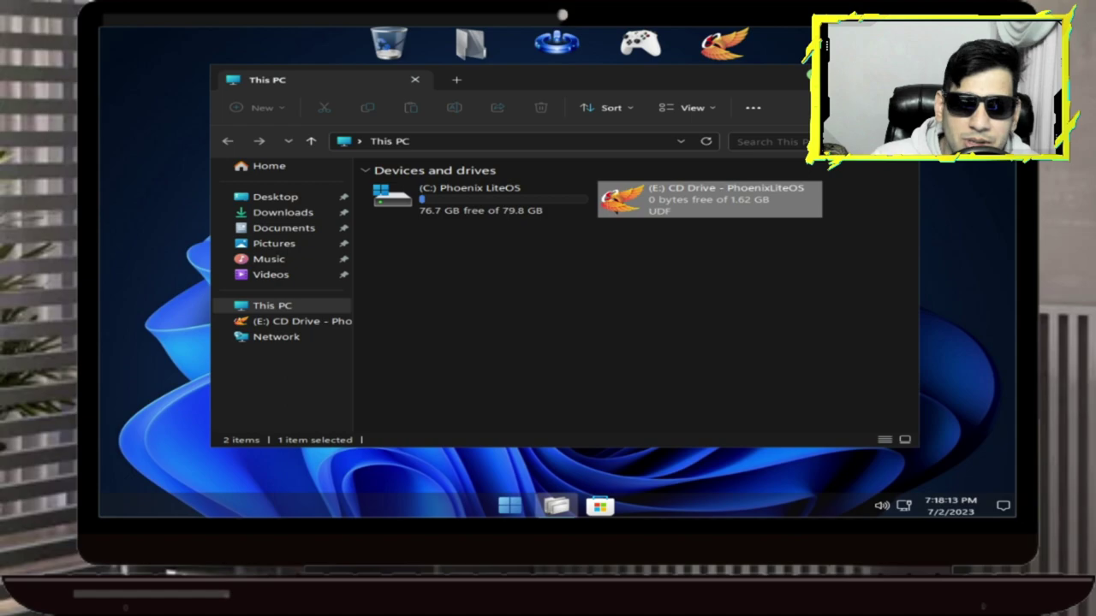
{"action": "key", "text": "alt+F4"}
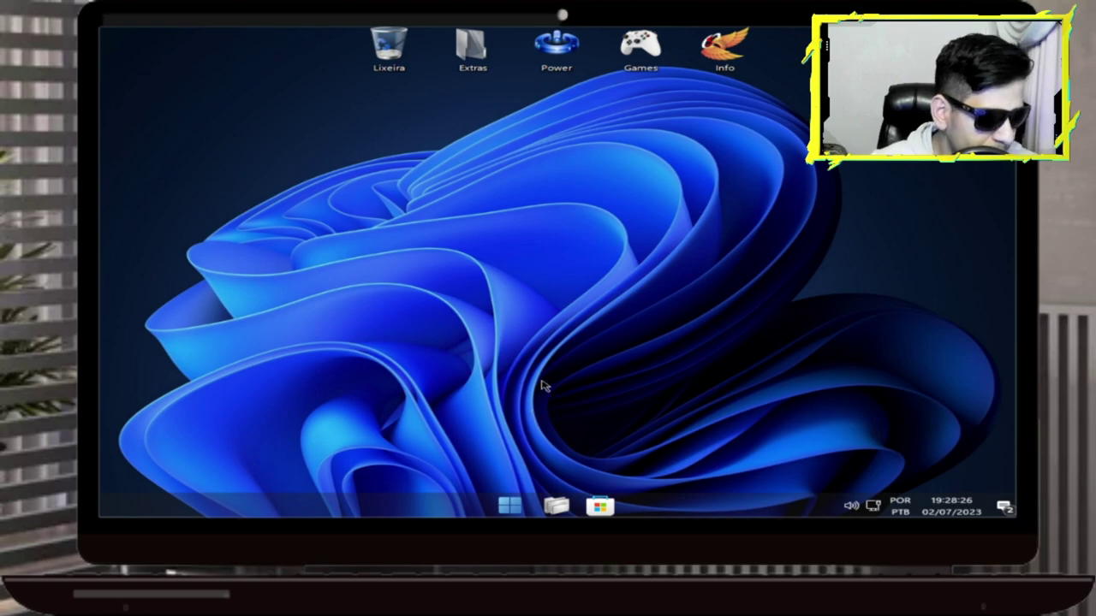
Open Este Computador, check the C: drive's Propriedades in the Portuguese system, and close the window.
{"action": "key", "text": "super+e"}
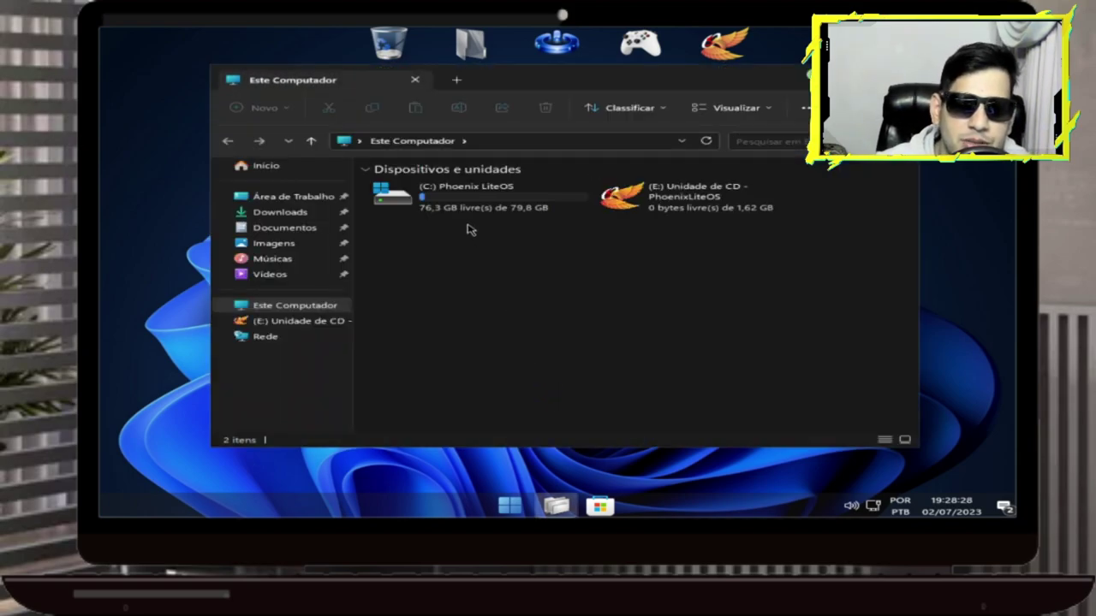
{"action": "right_click", "coordinate": [470, 211]}
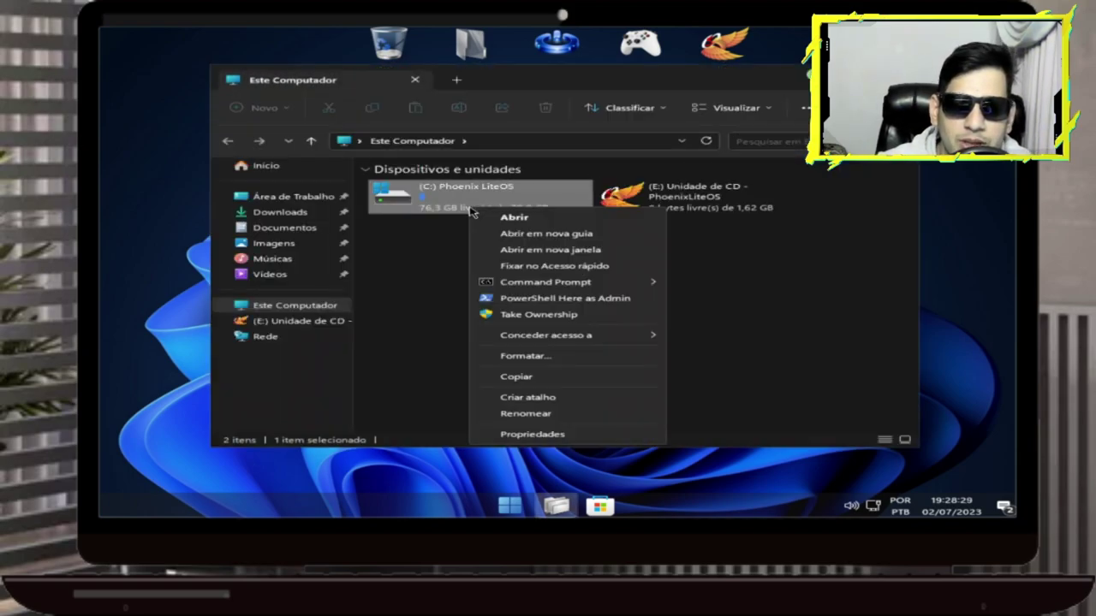
{"action": "left_click", "coordinate": [528, 435]}
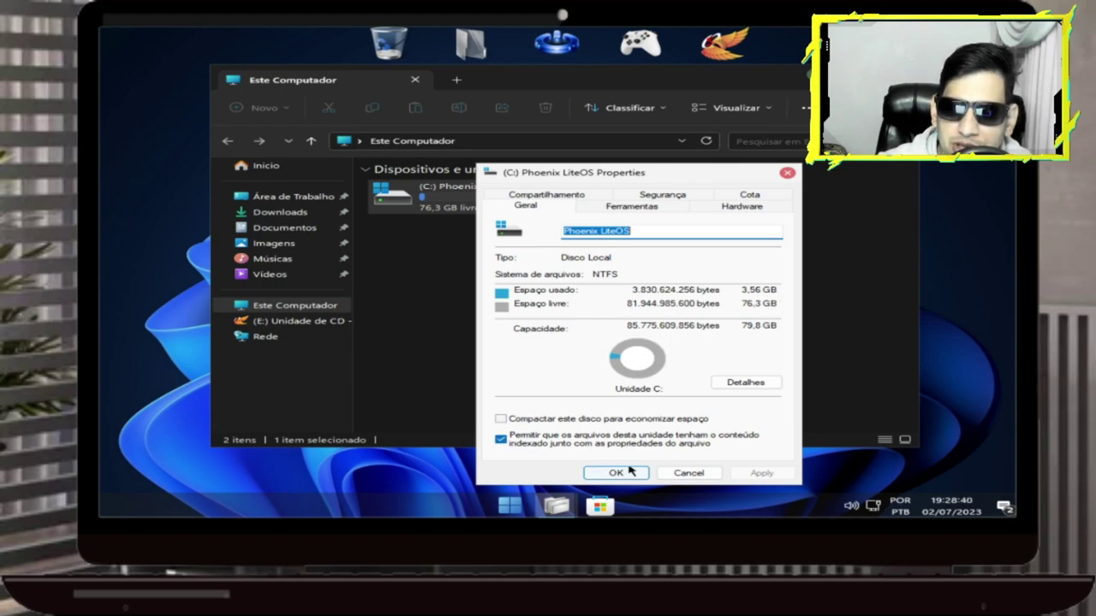
{"action": "left_click", "coordinate": [787, 173]}
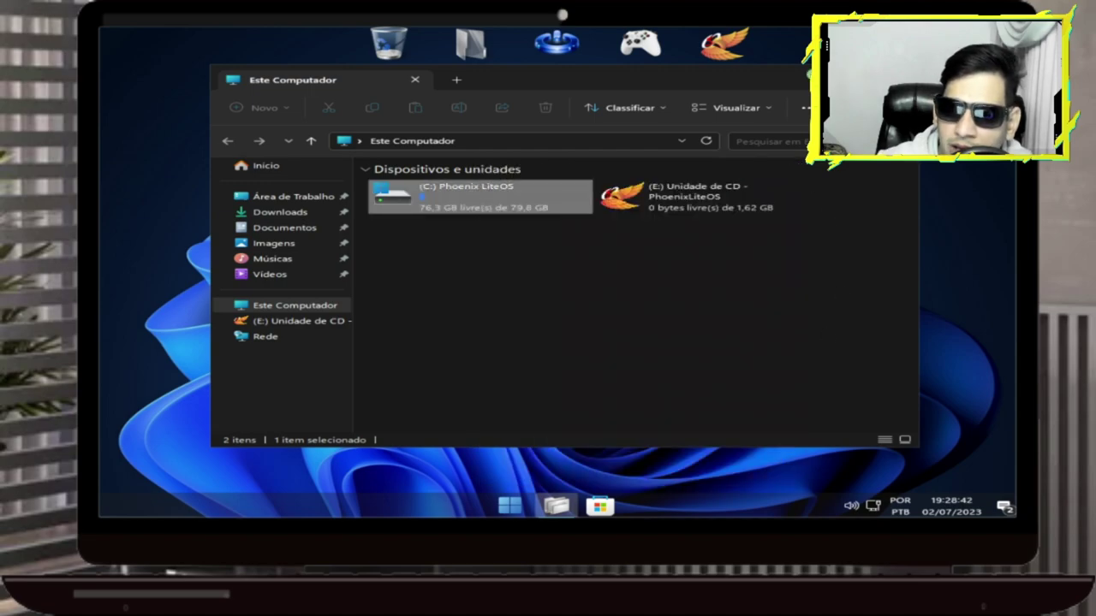
{"action": "left_click", "coordinate": [899, 79]}
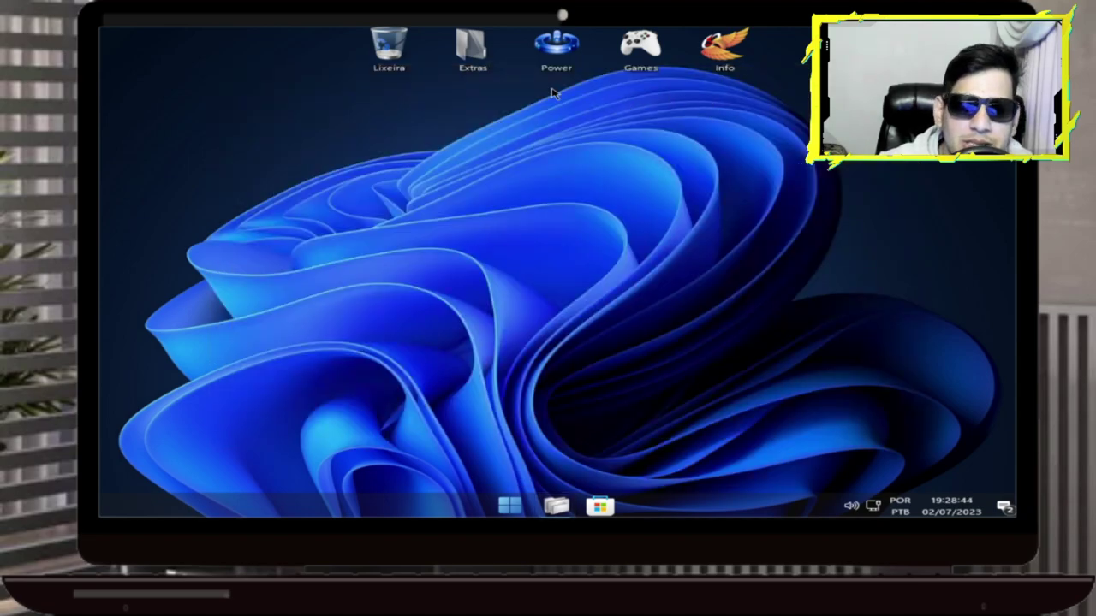
View the contents of the Extras folder from the desktop and close it.
{"action": "left_click", "coordinate": [477, 57]}
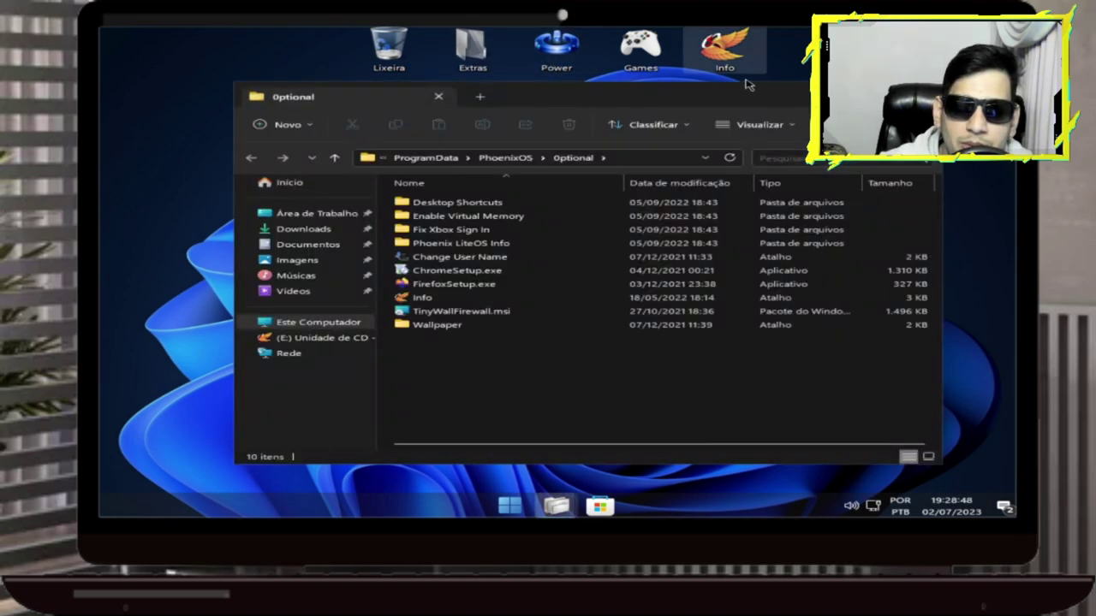
{"action": "key", "text": "alt+F4"}
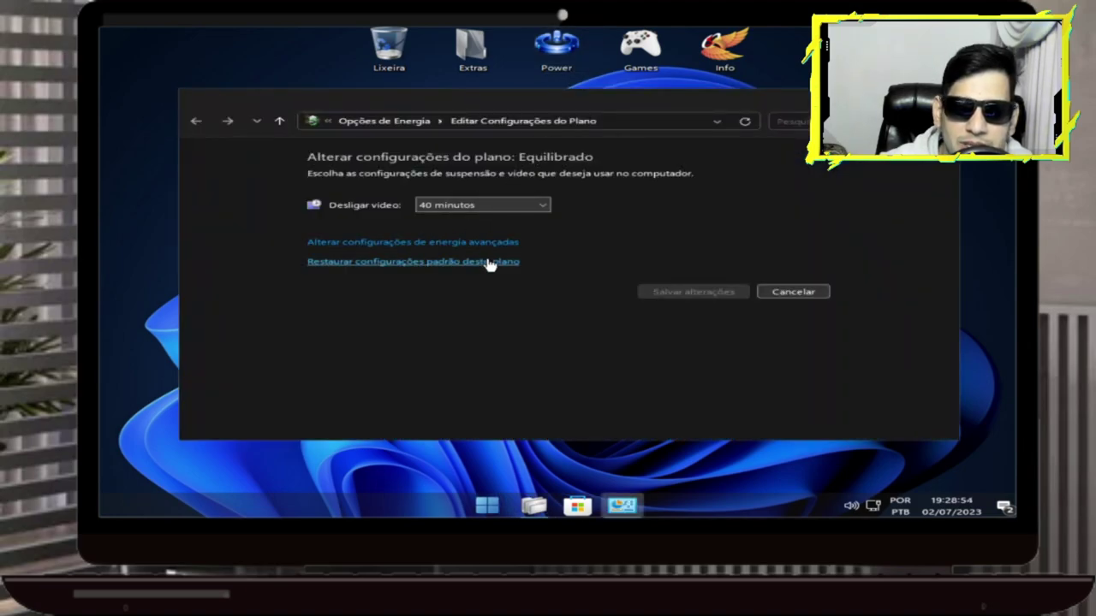
Review the advanced settings of the Equilibrado power plan and switch the active plan to Alto desempenho.
{"action": "left_click", "coordinate": [411, 244]}
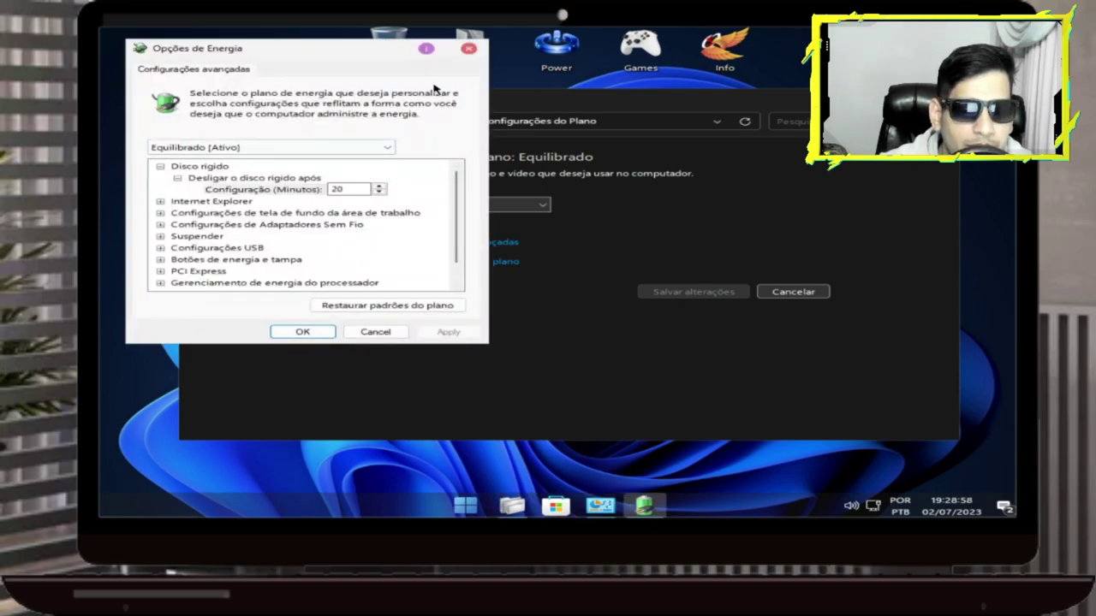
{"action": "left_click", "coordinate": [468, 50]}
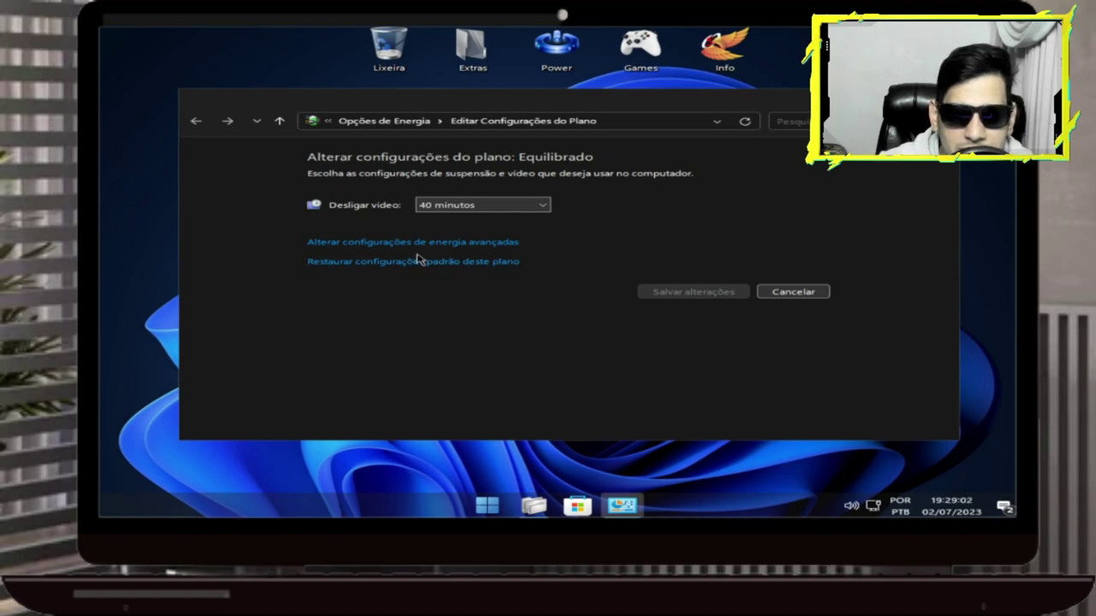
{"action": "left_click", "coordinate": [402, 126]}
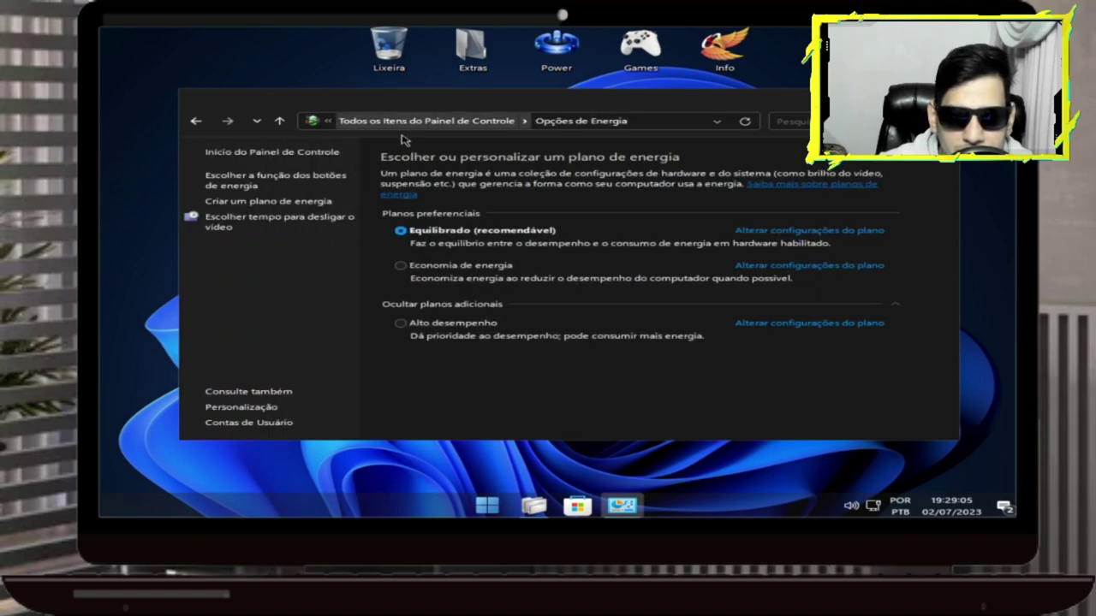
{"action": "left_click", "coordinate": [398, 327]}
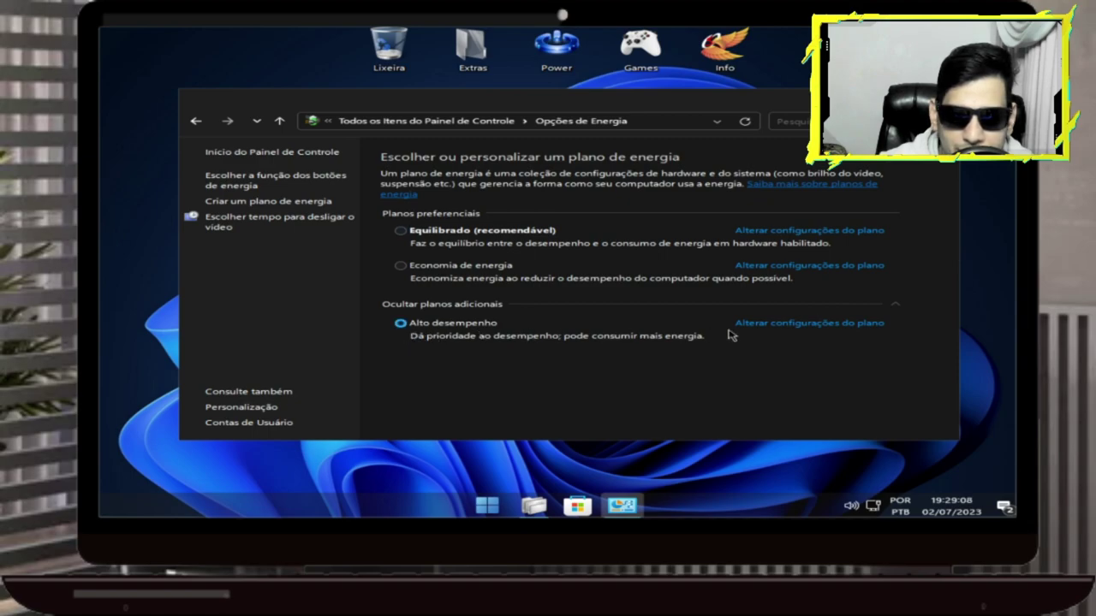
{"action": "left_click", "coordinate": [890, 311]}
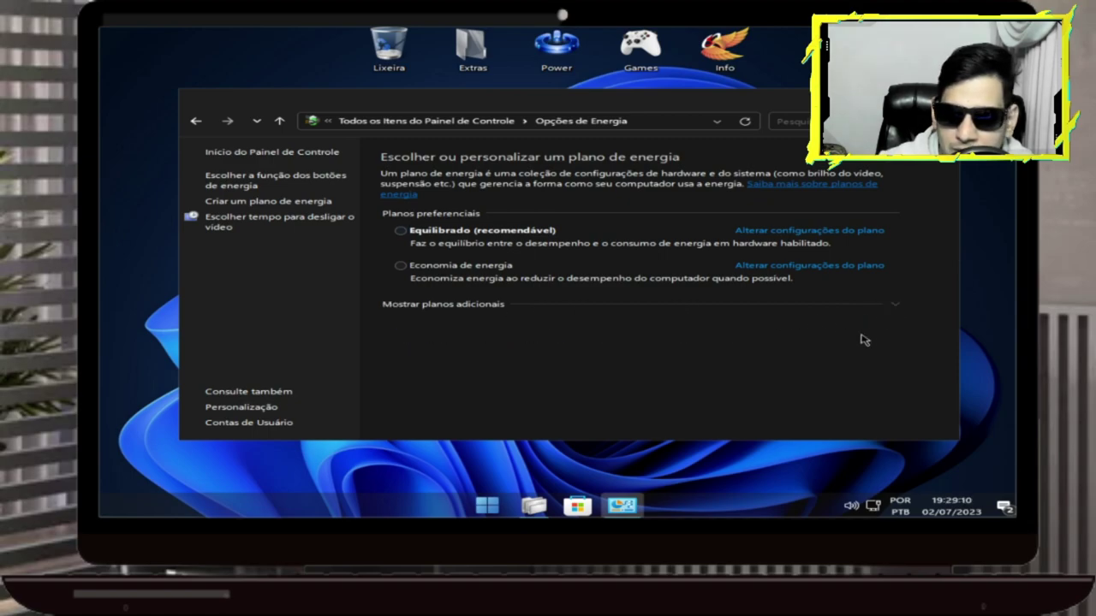
{"action": "left_click", "coordinate": [900, 310]}
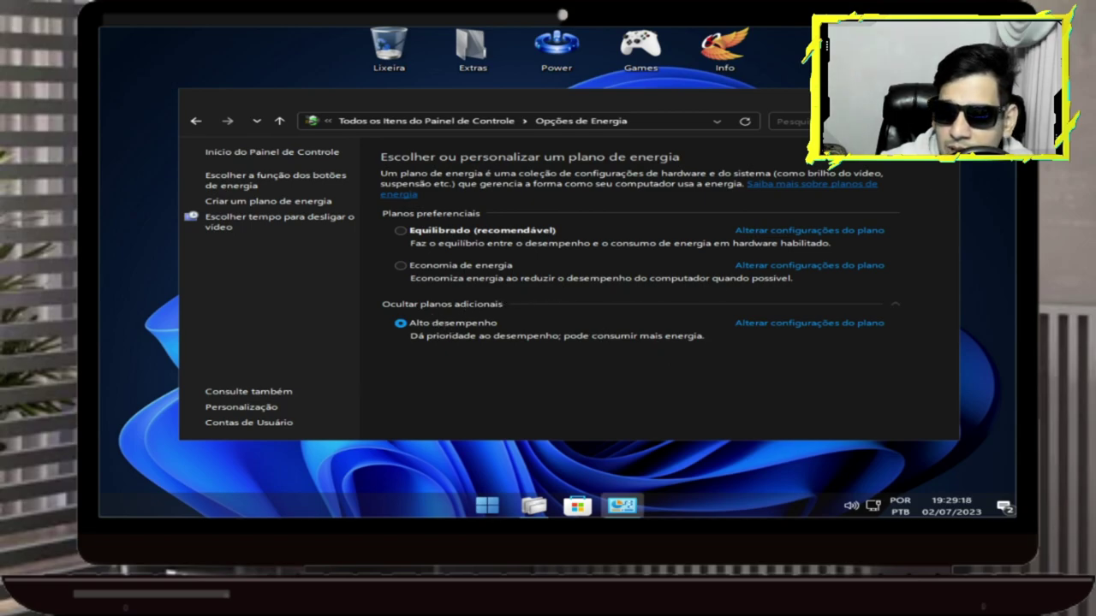
{"action": "key", "text": "alt+F4"}
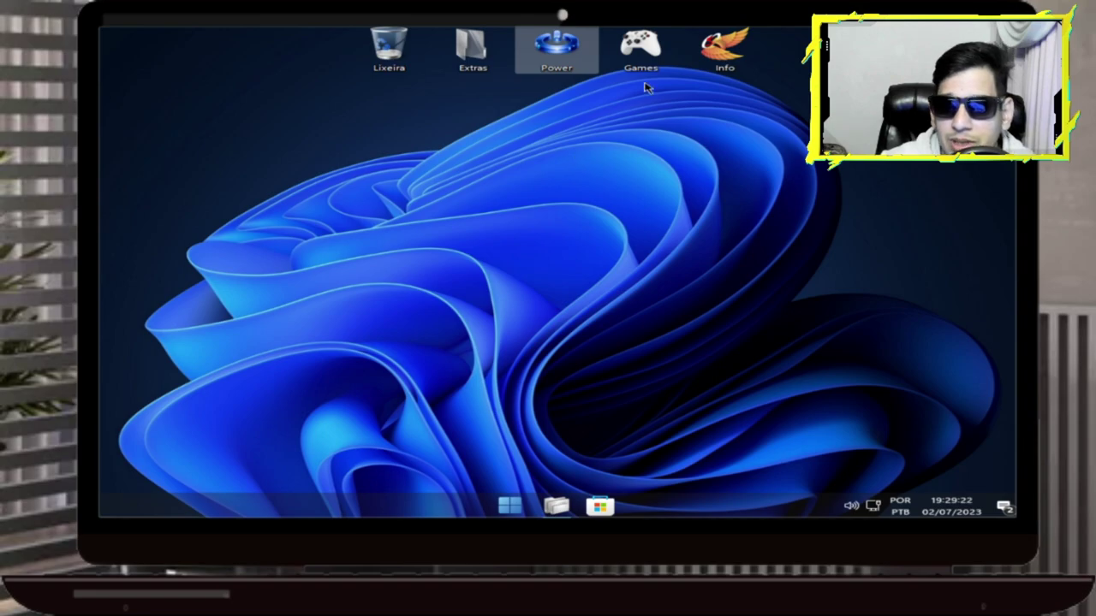
Open the desktop Games folder and look through its Windows 7 and Windows XP subfolders.
{"action": "double_click", "coordinate": [646, 55]}
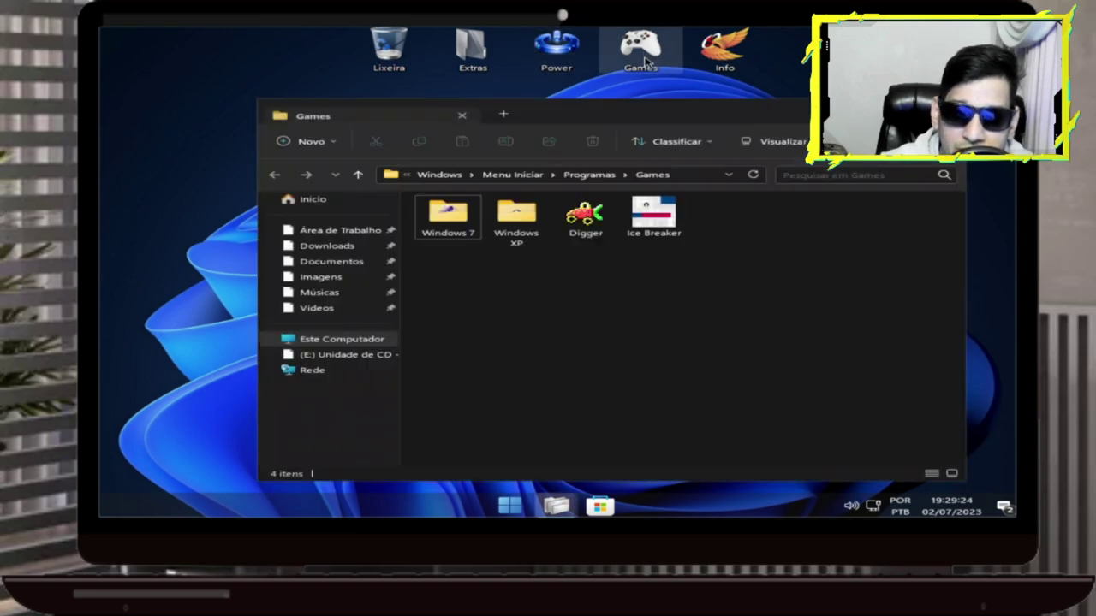
{"action": "double_click", "coordinate": [458, 243]}
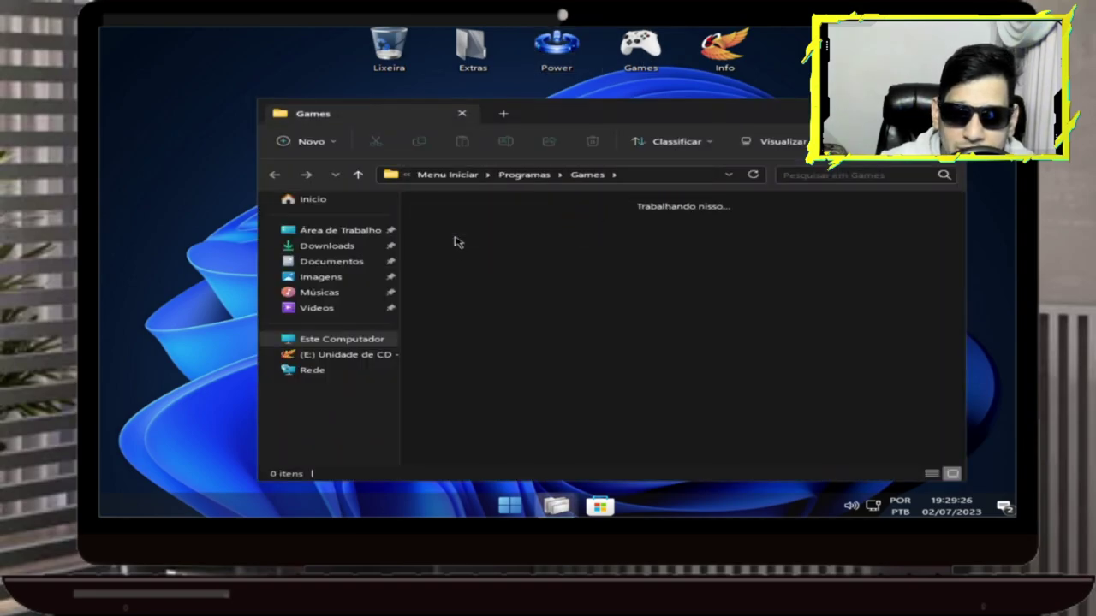
{"action": "left_click", "coordinate": [274, 174]}
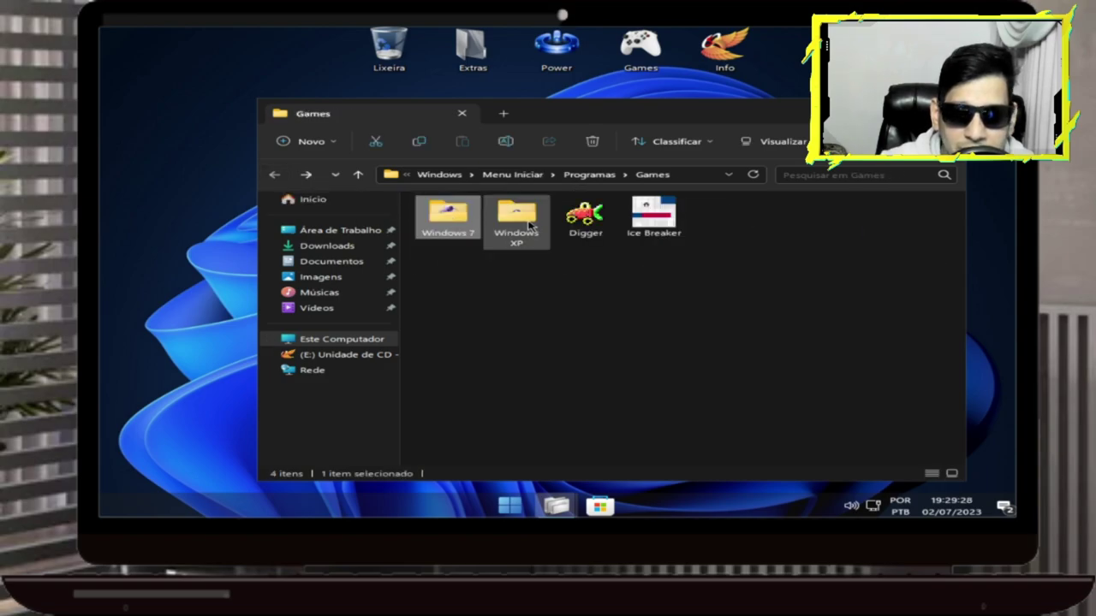
{"action": "left_click", "coordinate": [509, 223]}
{"action": "double_click", "coordinate": [509, 223]}
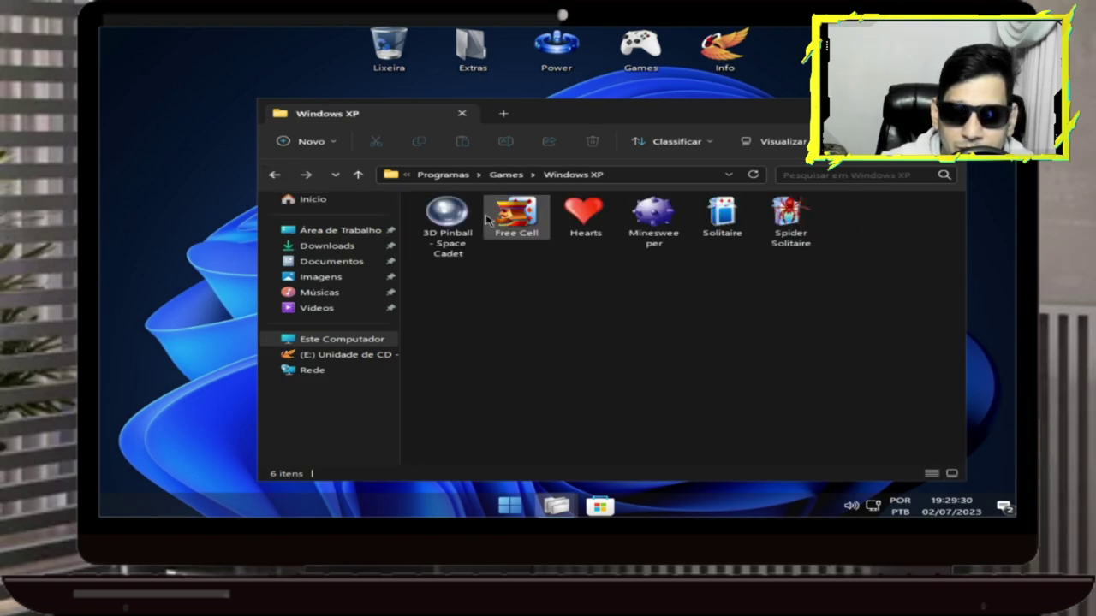
Return to the main Games folder and launch Digger.
{"action": "left_click", "coordinate": [275, 175]}
{"action": "double_click", "coordinate": [585, 219]}
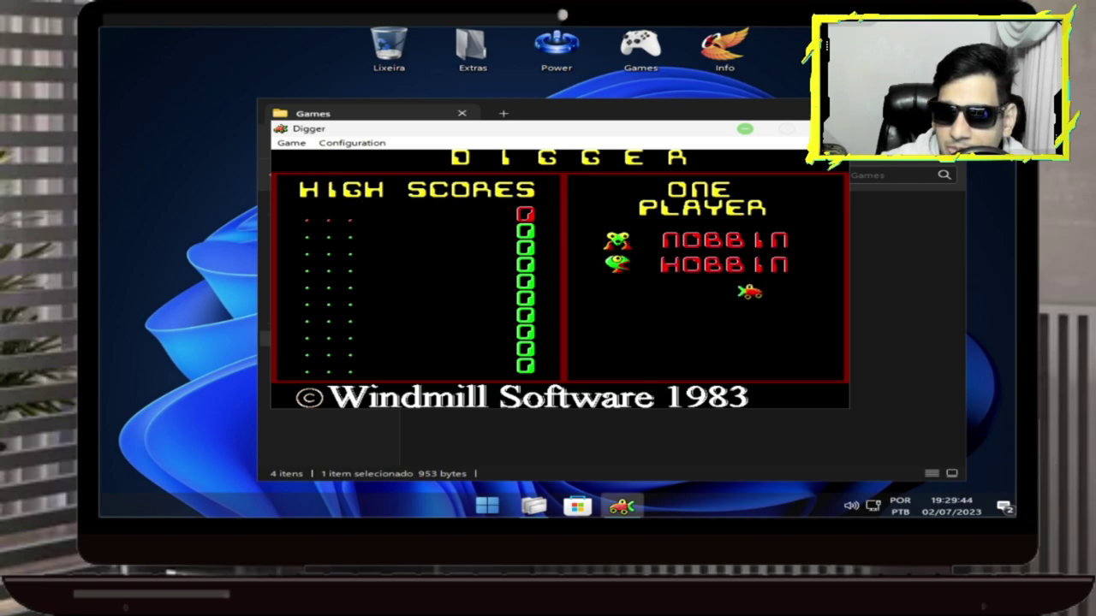
Close Digger, launch Ice Breaker to try its first level, and close the game and the Games folder.
{"action": "left_click", "coordinate": [830, 129]}
{"action": "left_click", "coordinate": [635, 224]}
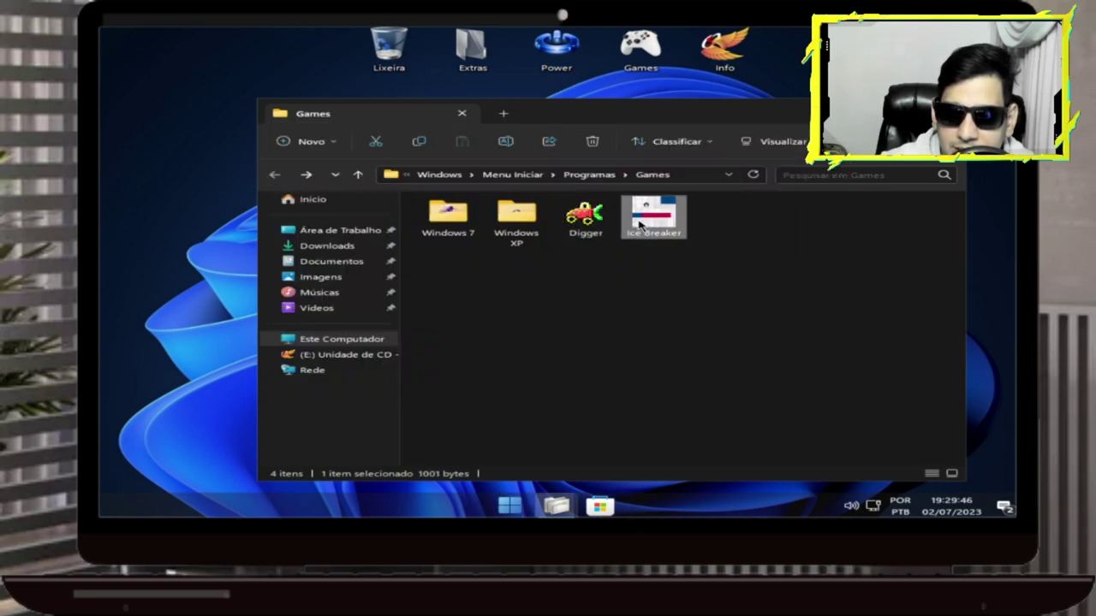
{"action": "double_click", "coordinate": [640, 224]}
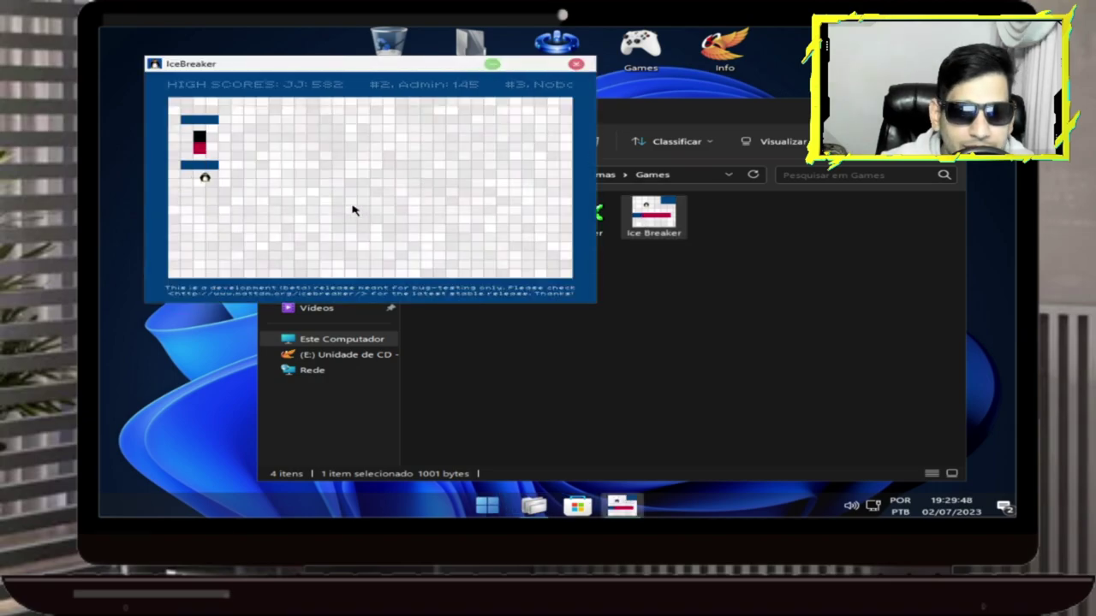
{"action": "left_click", "coordinate": [266, 161]}
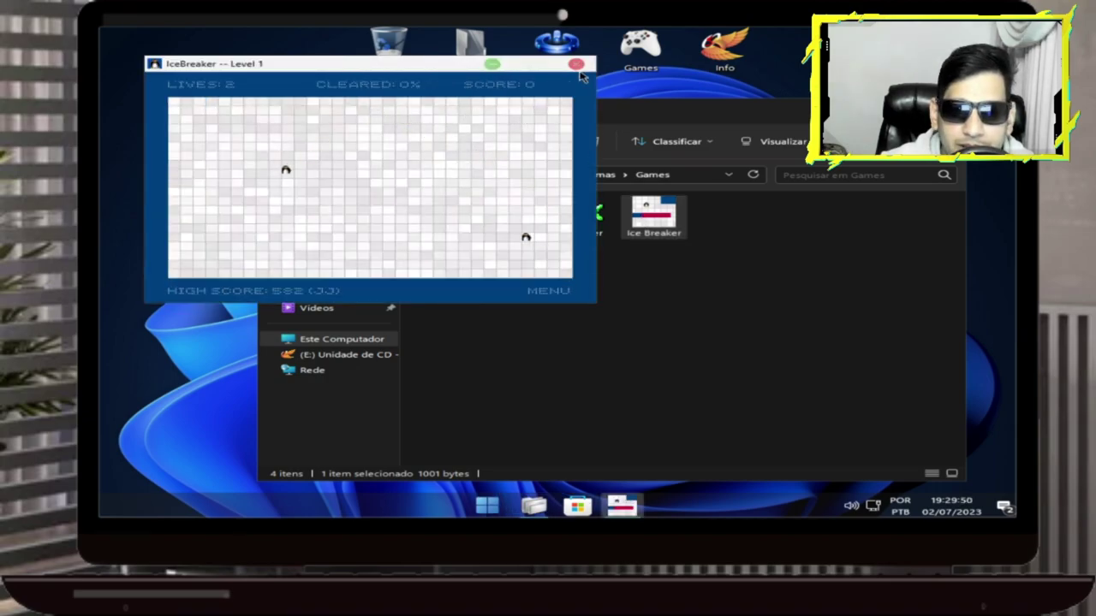
{"action": "left_click", "coordinate": [577, 66]}
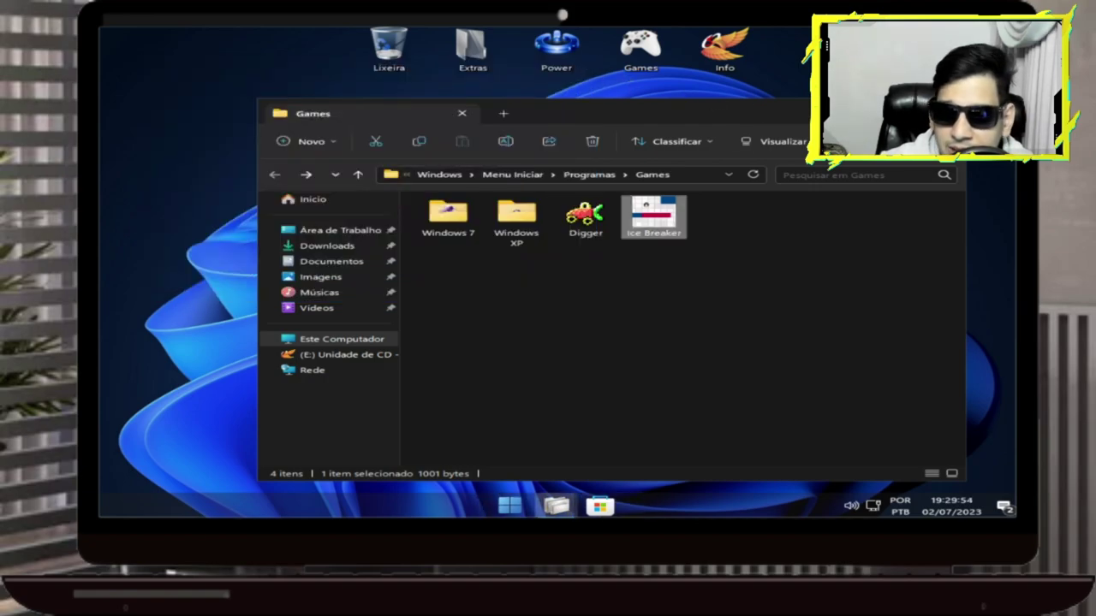
{"action": "key", "text": "alt+F4"}
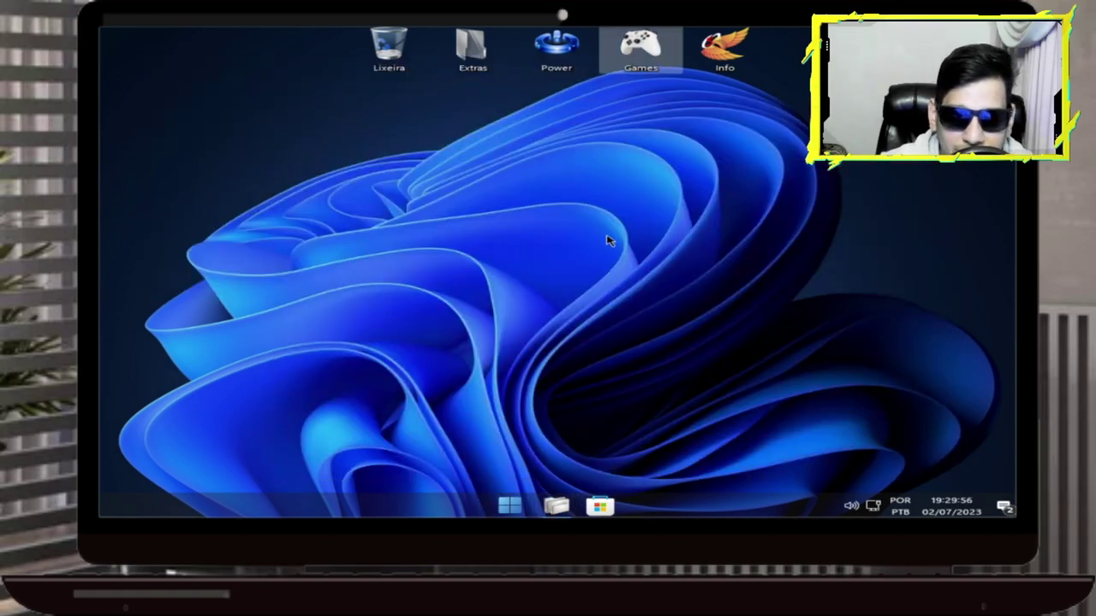
View the desktop Info folder and close it, and open the Desktop Shortcuts folder inside Extras.
{"action": "double_click", "coordinate": [727, 51]}
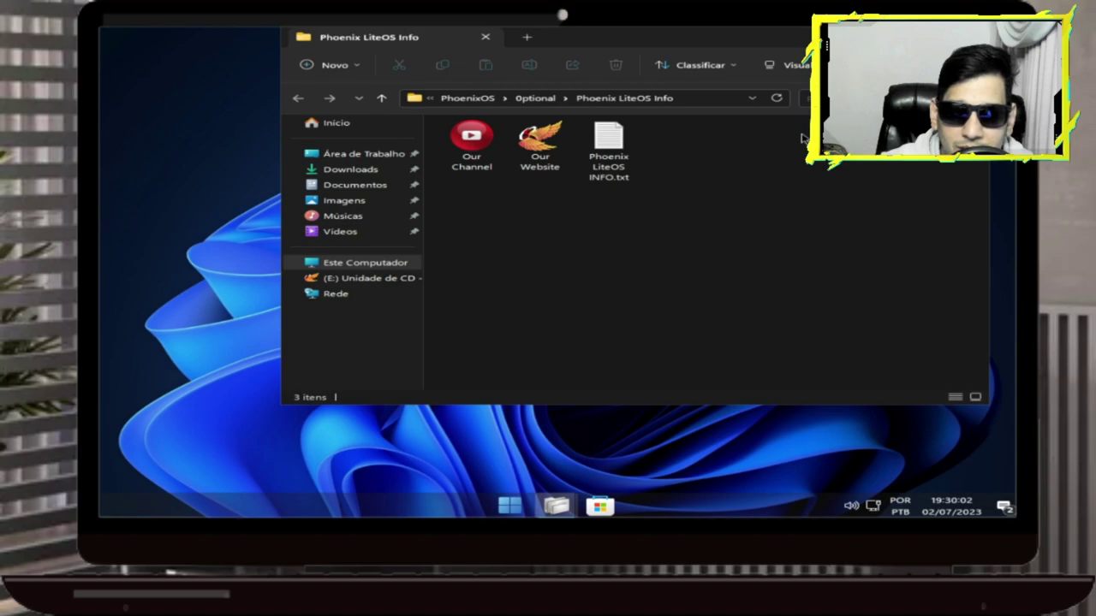
{"action": "left_click", "coordinate": [970, 37]}
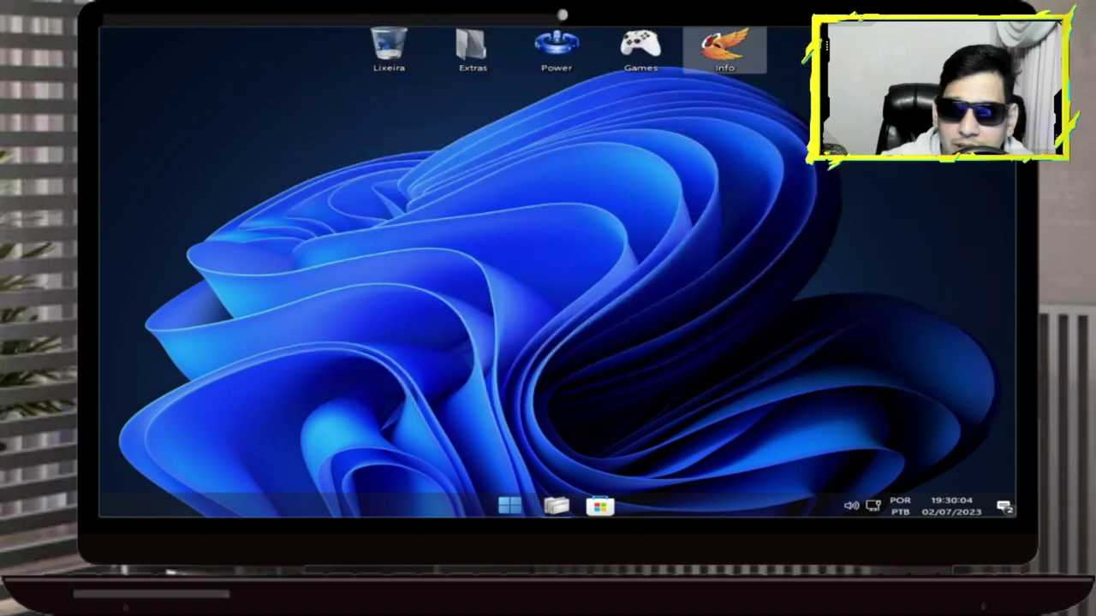
{"action": "double_click", "coordinate": [461, 53]}
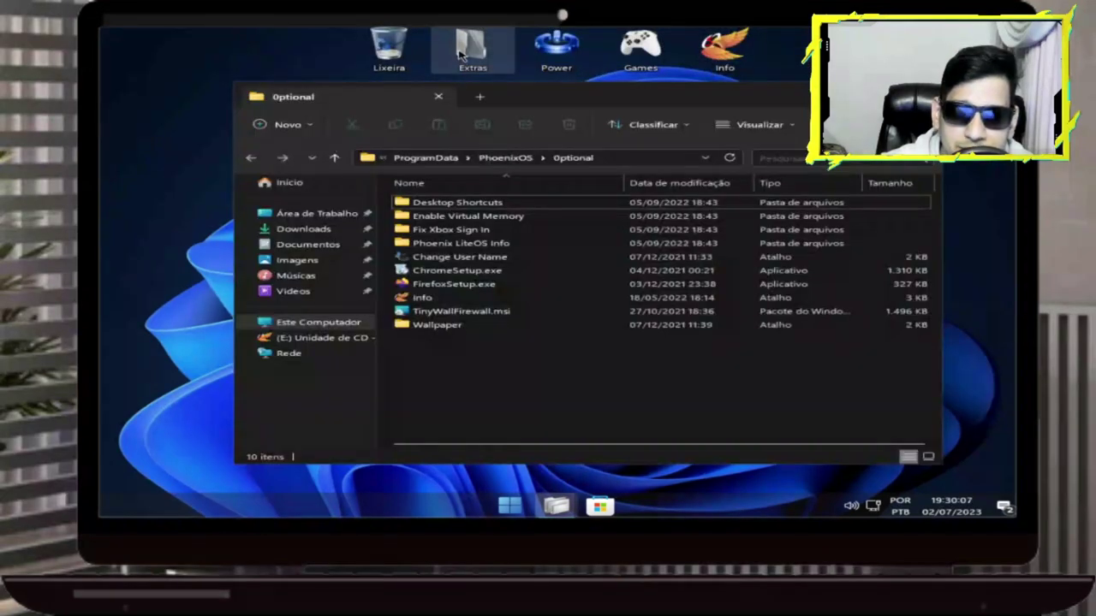
{"action": "double_click", "coordinate": [495, 205]}
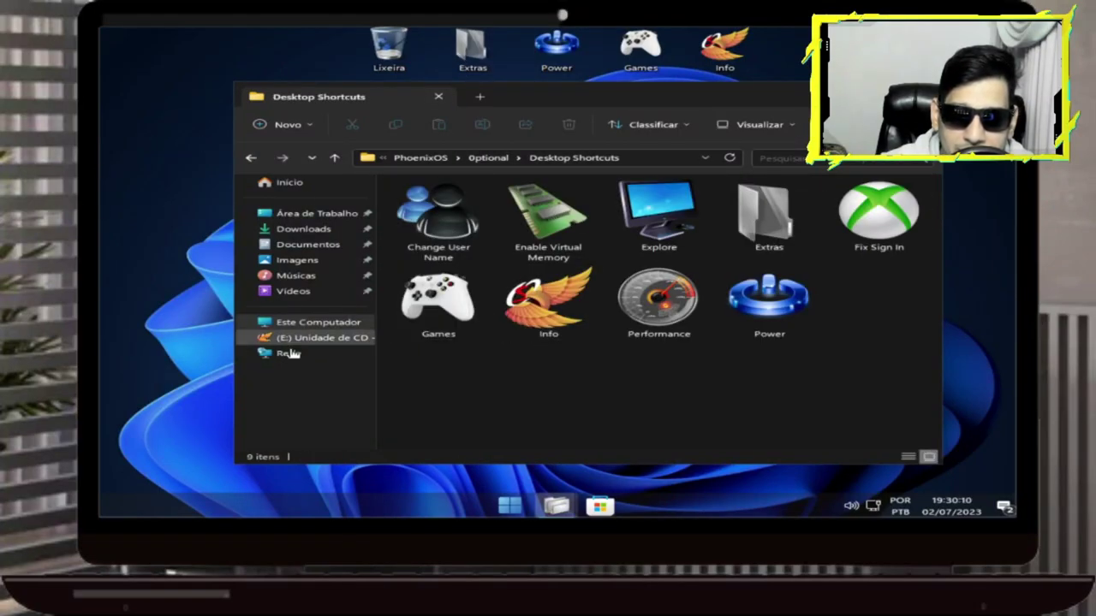
Review the visual effects, processor scheduling and virtual memory settings through the Performance shortcut and close the dialogs without changes.
{"action": "double_click", "coordinate": [657, 304]}
{"action": "left_click", "coordinate": [460, 176]}
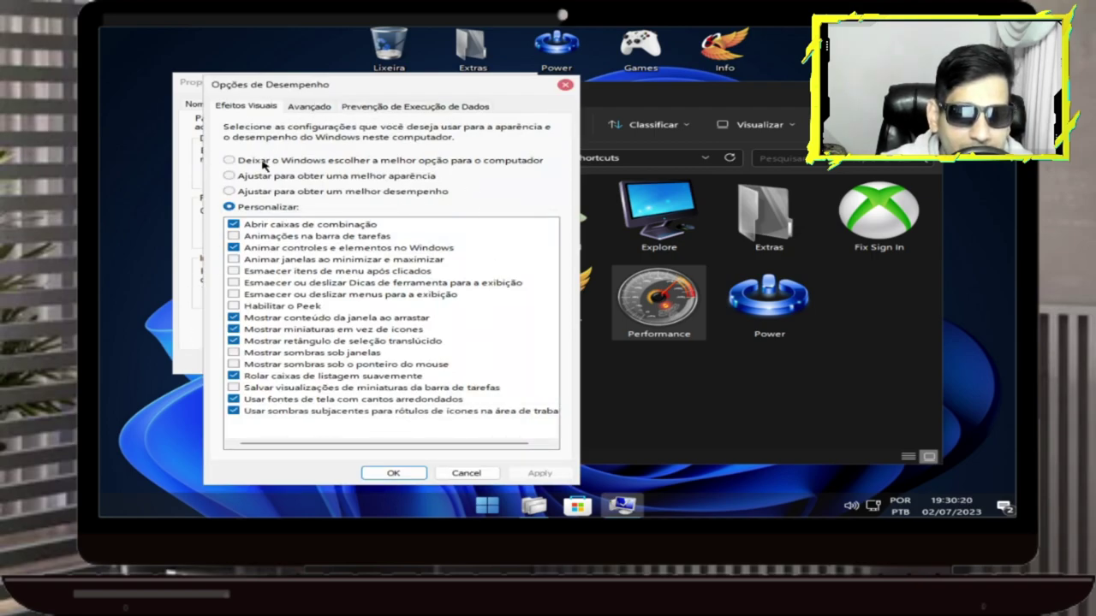
{"action": "left_click", "coordinate": [307, 107]}
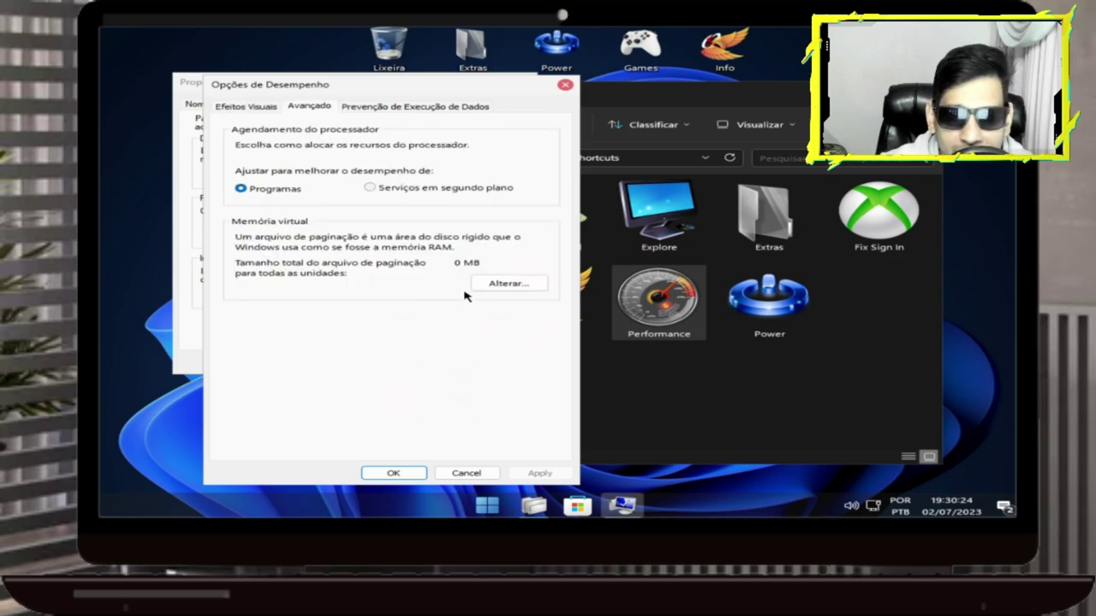
{"action": "left_click", "coordinate": [507, 283]}
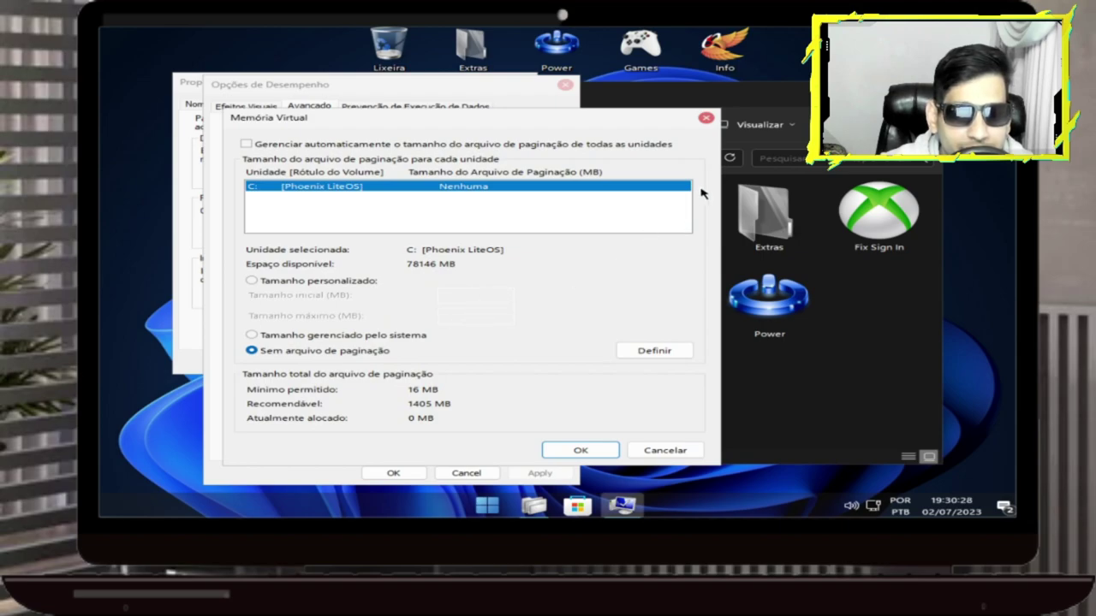
{"action": "left_click", "coordinate": [707, 119]}
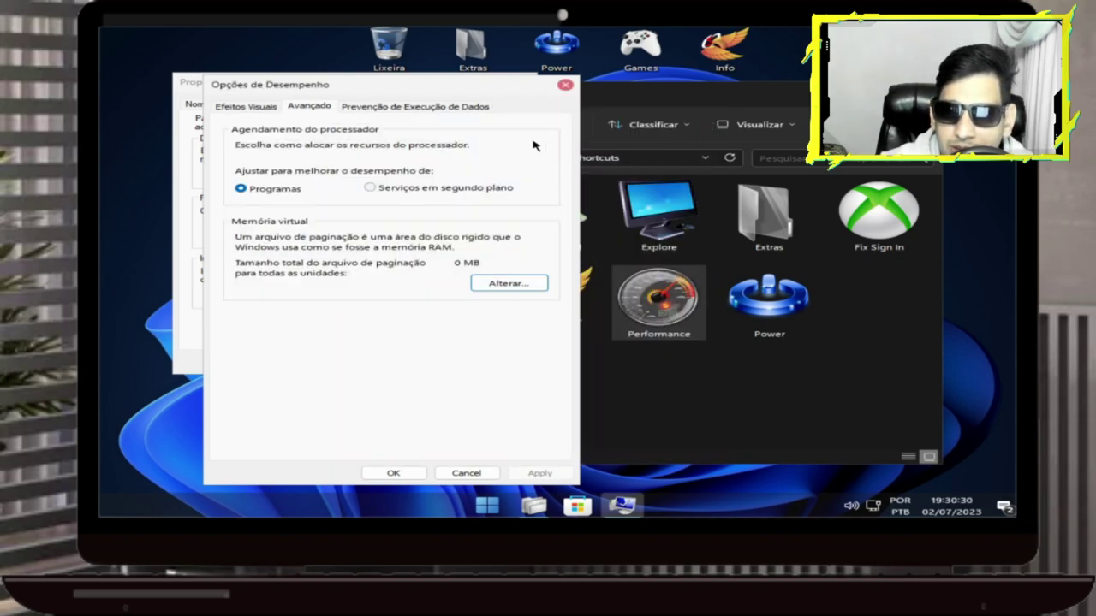
{"action": "left_click", "coordinate": [565, 86]}
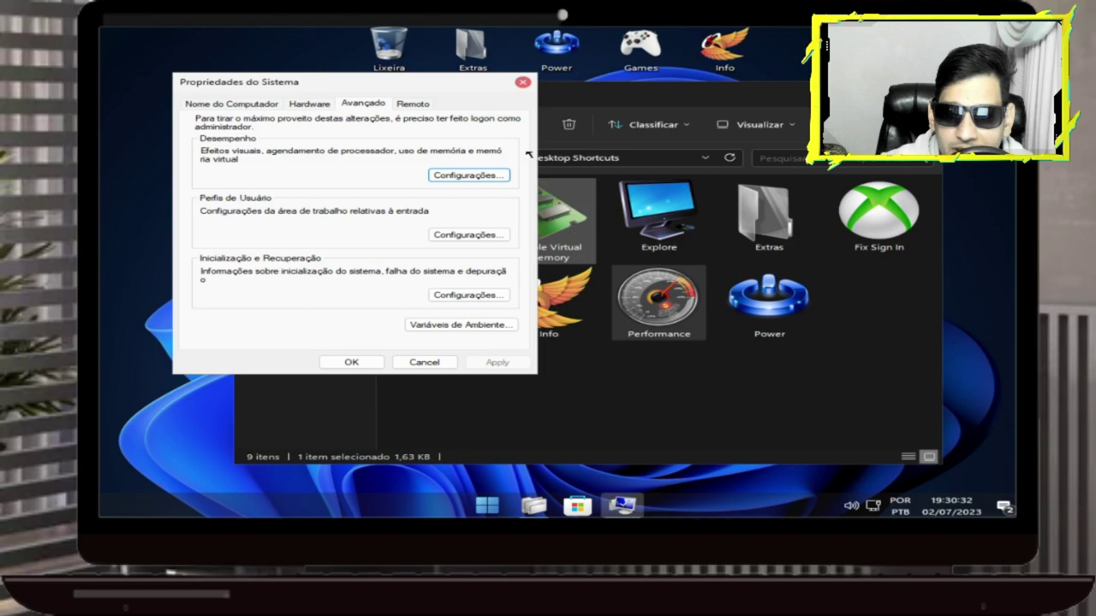
{"action": "left_click", "coordinate": [524, 83]}
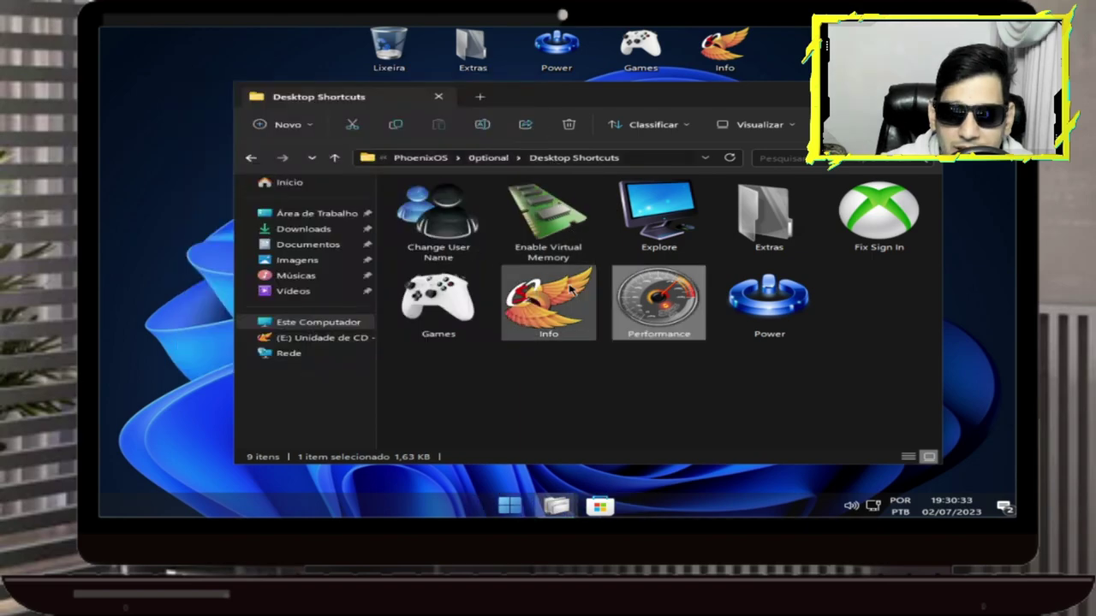
Open the Enable Virtual Memory folder from its shortcut and read README FIRST!.txt for the enabler's instructions.
{"action": "left_click", "coordinate": [569, 238]}
{"action": "right_click", "coordinate": [551, 216]}
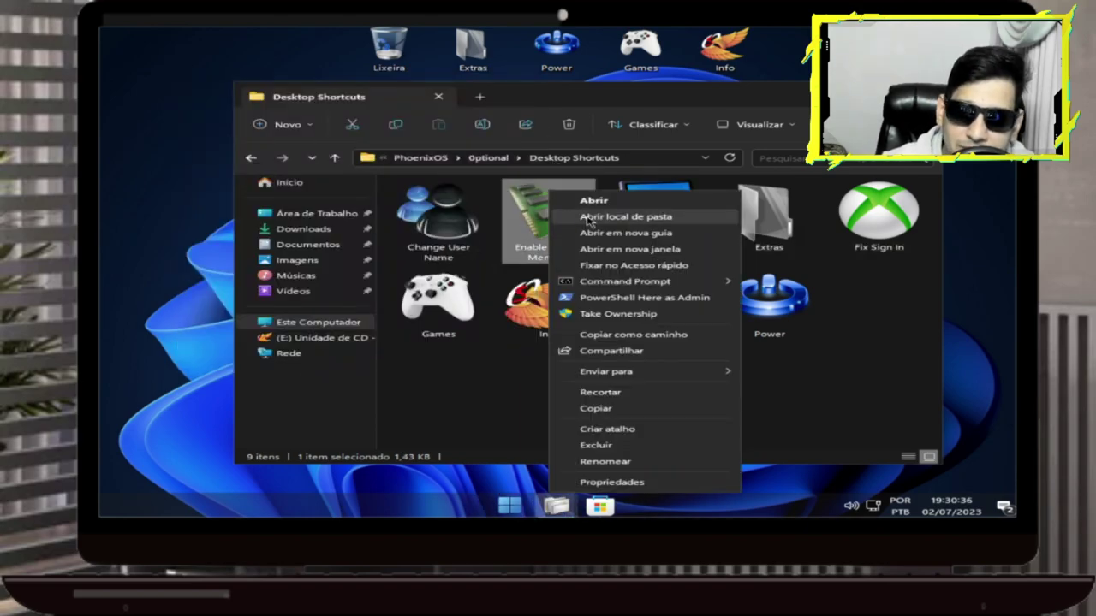
{"action": "key", "text": "Return"}
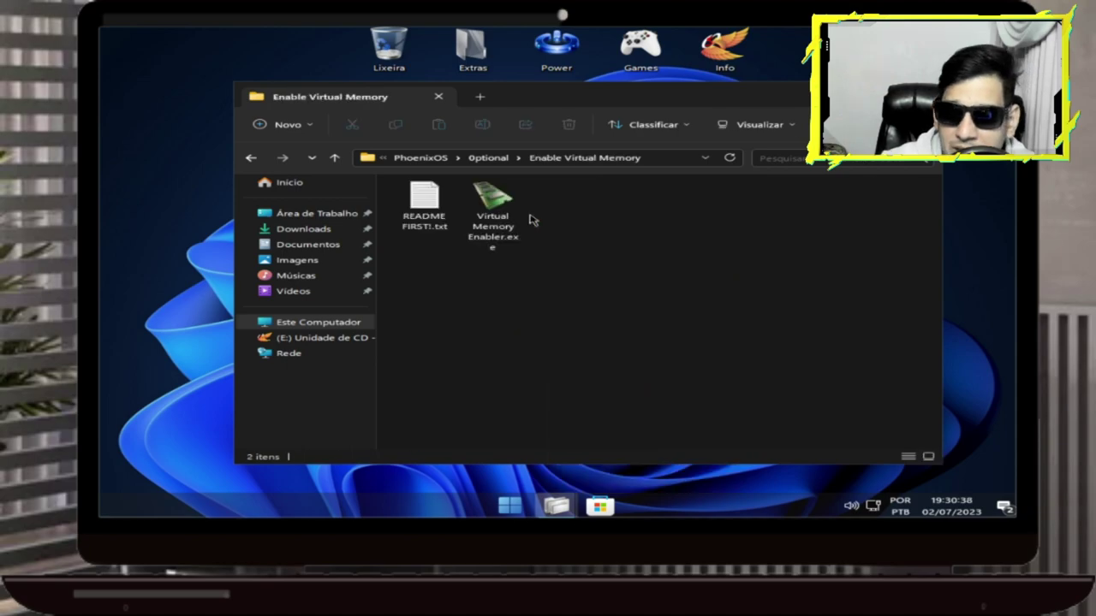
{"action": "right_click", "coordinate": [502, 205]}
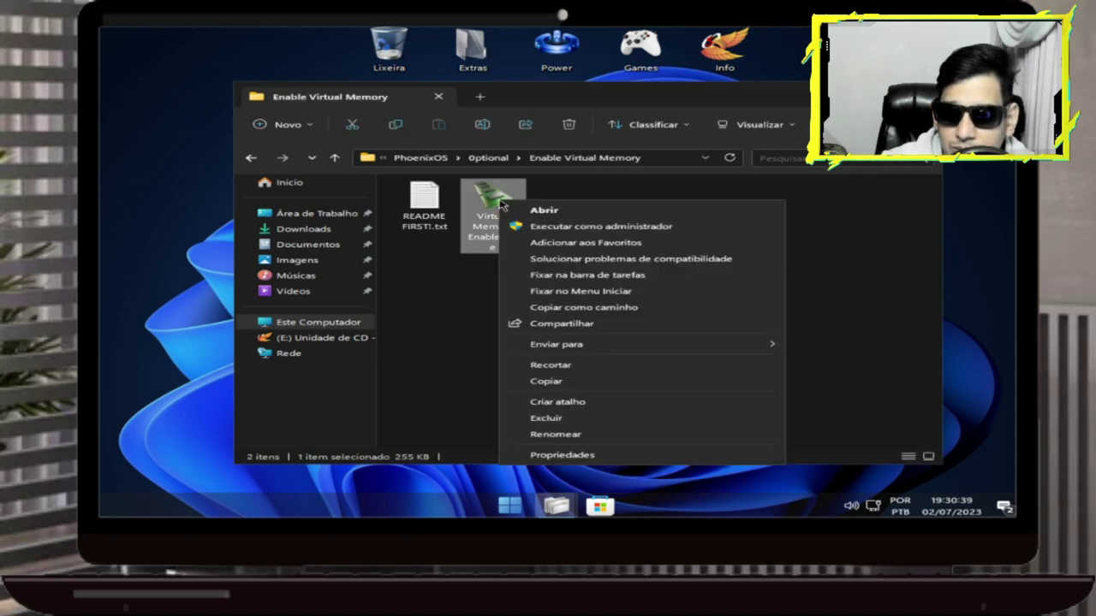
{"action": "left_click", "coordinate": [449, 201]}
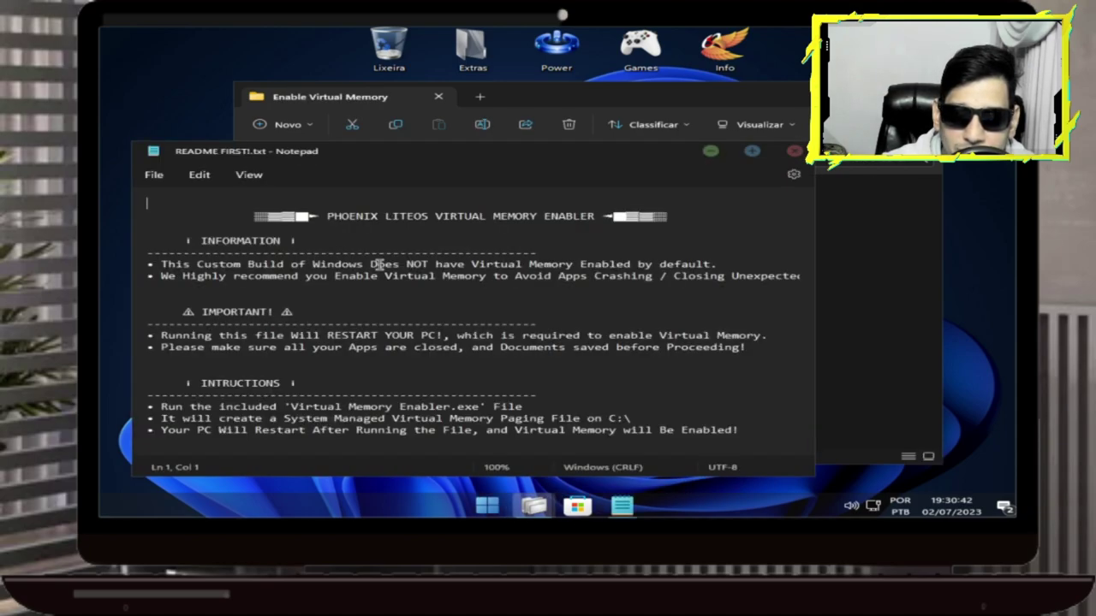
{"action": "scroll", "coordinate": [561, 322], "scroll_direction": "down", "scroll_amount": 2}
{"action": "scroll", "coordinate": [631, 347], "scroll_direction": "up", "scroll_amount": 2}
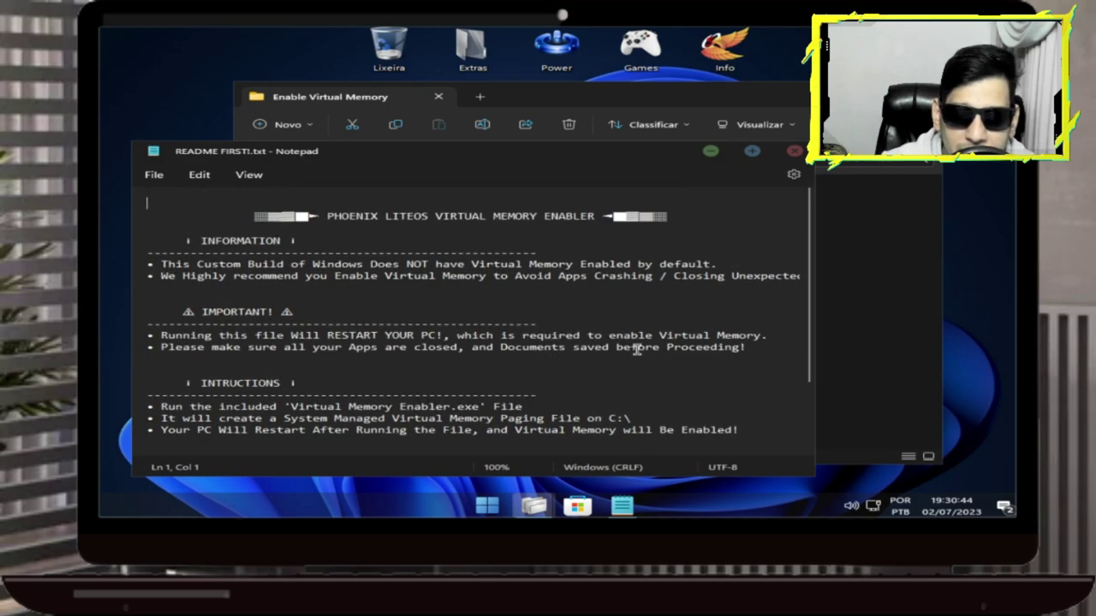
{"action": "scroll", "coordinate": [786, 295], "scroll_direction": "down", "scroll_amount": 2}
{"action": "scroll", "coordinate": [786, 287], "scroll_direction": "up", "scroll_amount": 1}
{"action": "scroll", "coordinate": [785, 287], "scroll_direction": "down", "scroll_amount": 1}
{"action": "left_click", "coordinate": [795, 151]}
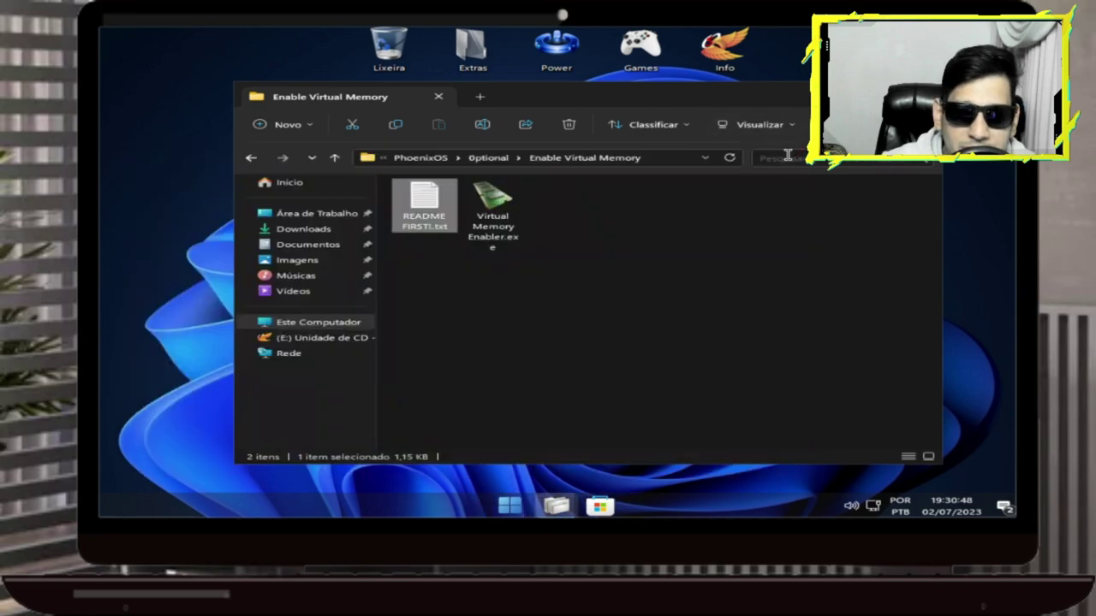
Run Virtual Memory Enabler.exe as administrator to enable virtual memory.
{"action": "right_click", "coordinate": [495, 214]}
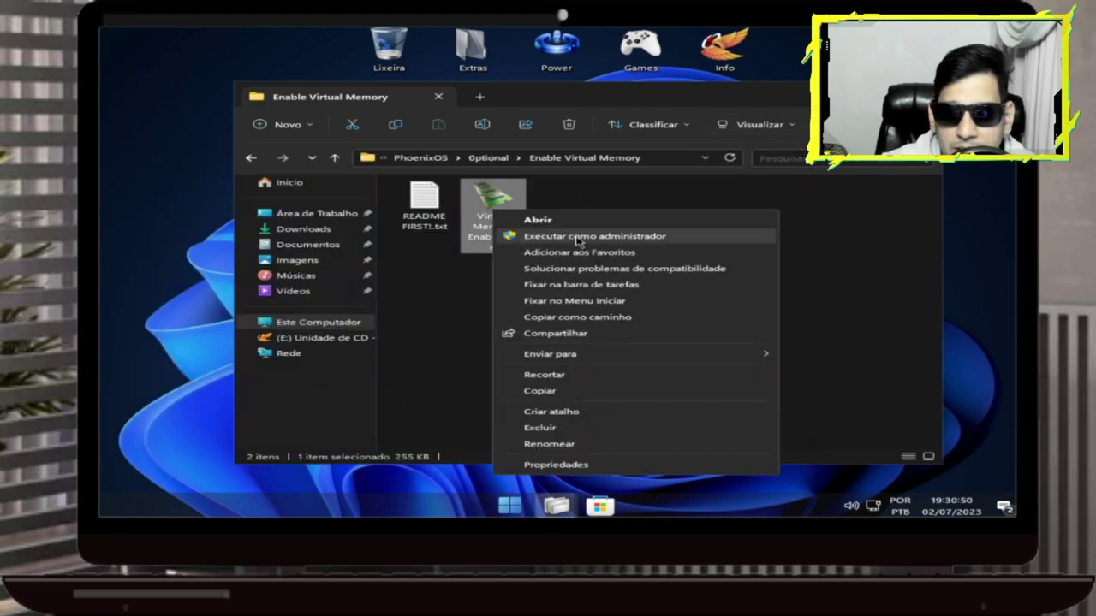
{"action": "left_click", "coordinate": [556, 236]}
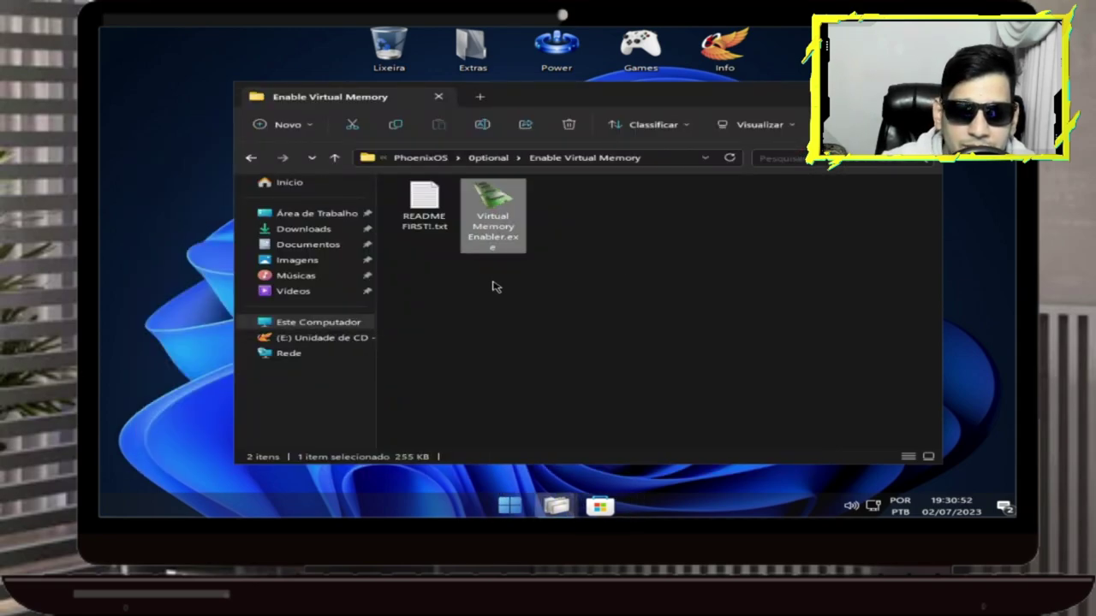
{"action": "left_click", "coordinate": [251, 158]}
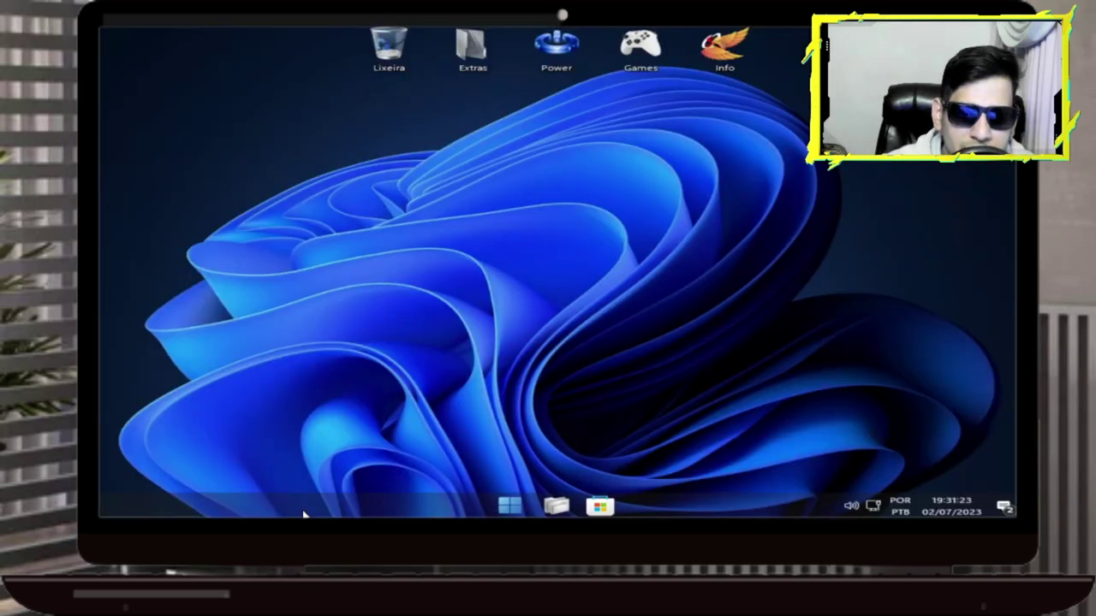
Check the CPU and memory usage in Task Manager after the restart and close it.
{"action": "right_click", "coordinate": [473, 512]}
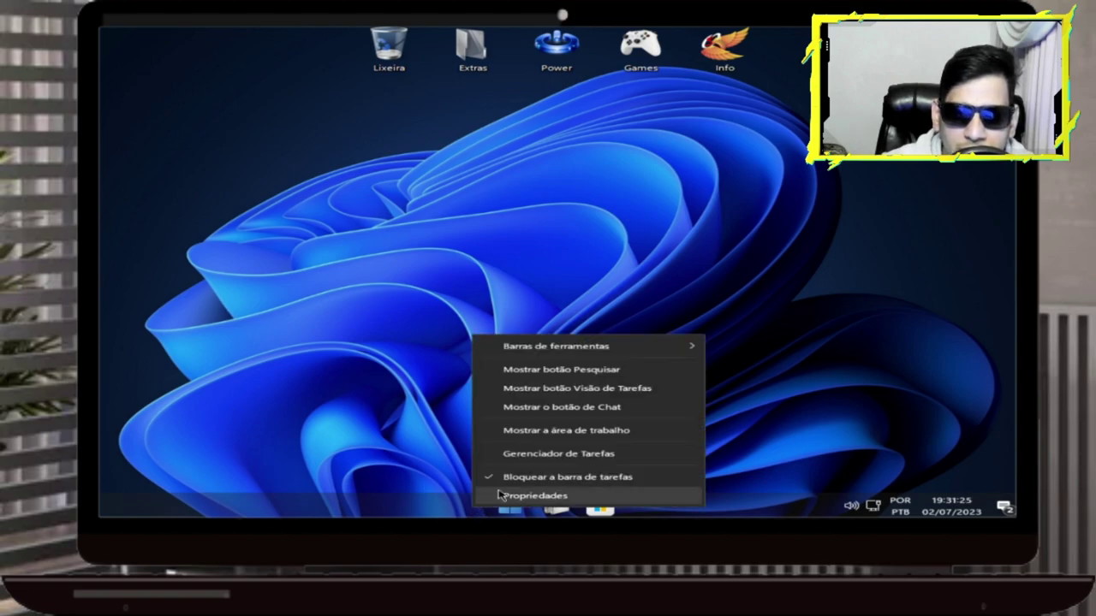
{"action": "left_click", "coordinate": [556, 453]}
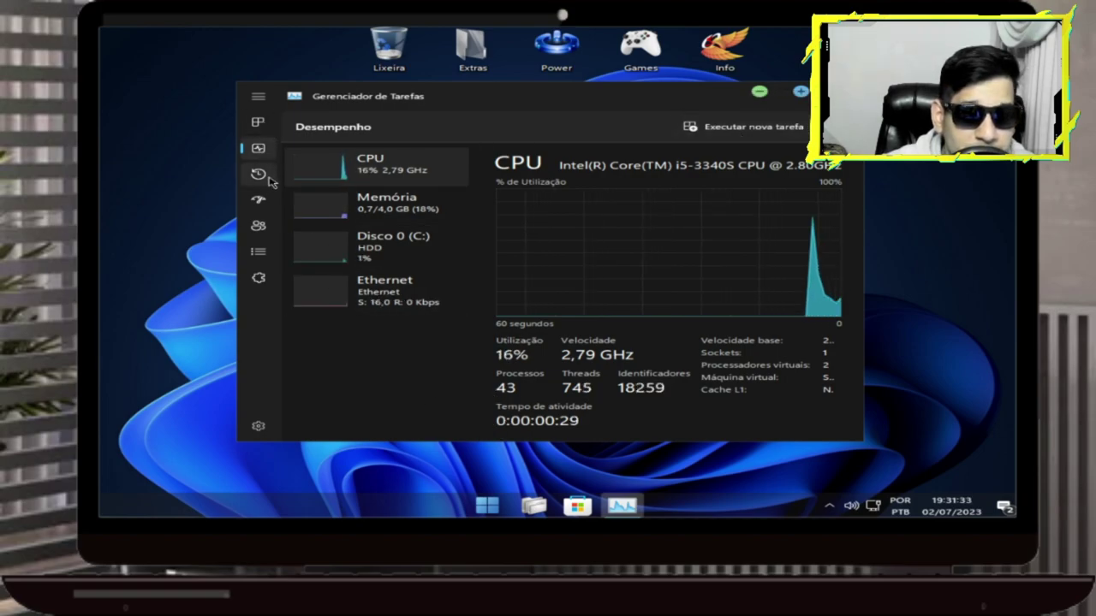
{"action": "left_click", "coordinate": [419, 214]}
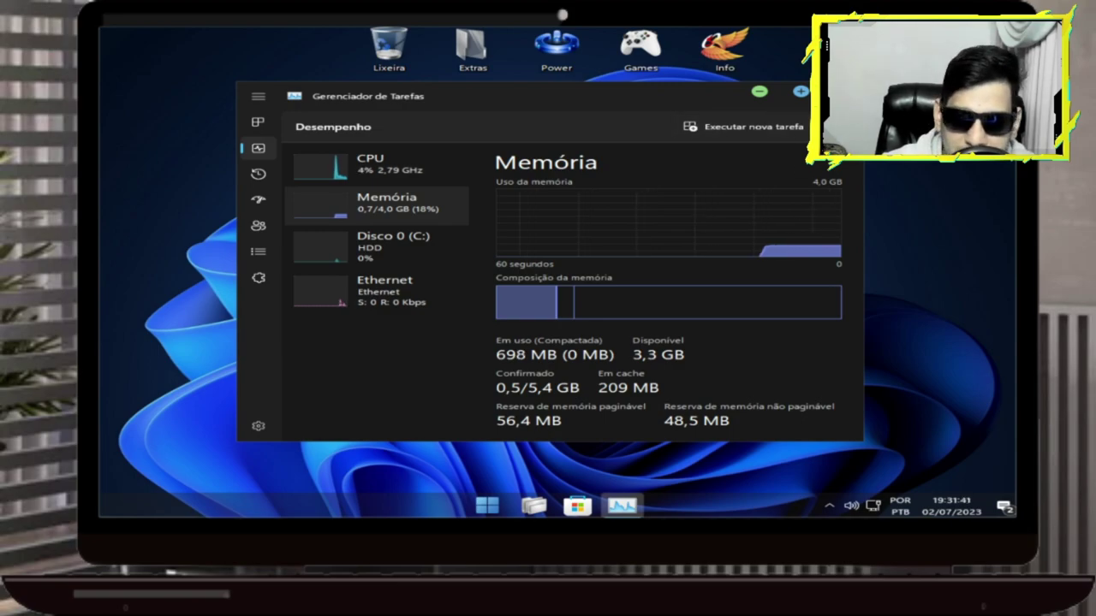
{"action": "key", "text": "alt+F4"}
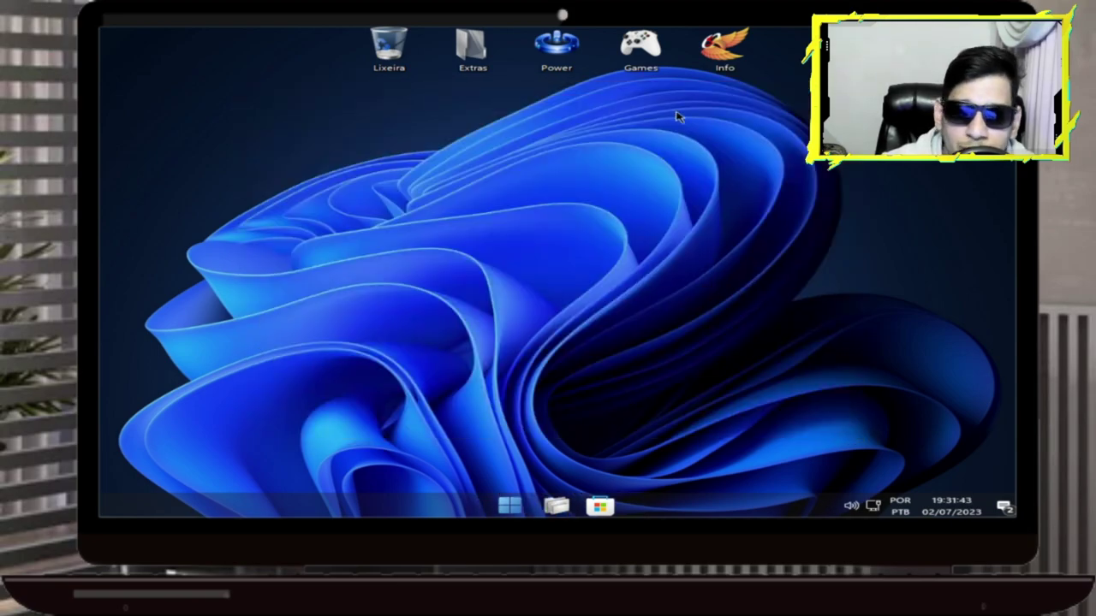
Open the Extras folder, look through its Fix Xbox Sign In subfolder and return to the parent folder.
{"action": "double_click", "coordinate": [472, 47]}
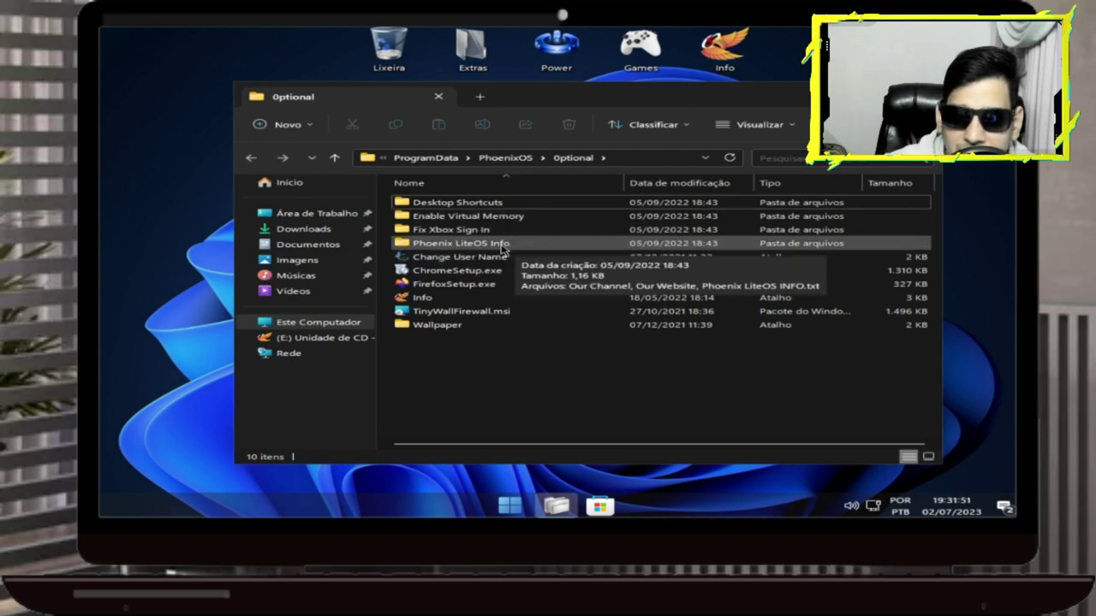
{"action": "double_click", "coordinate": [445, 230]}
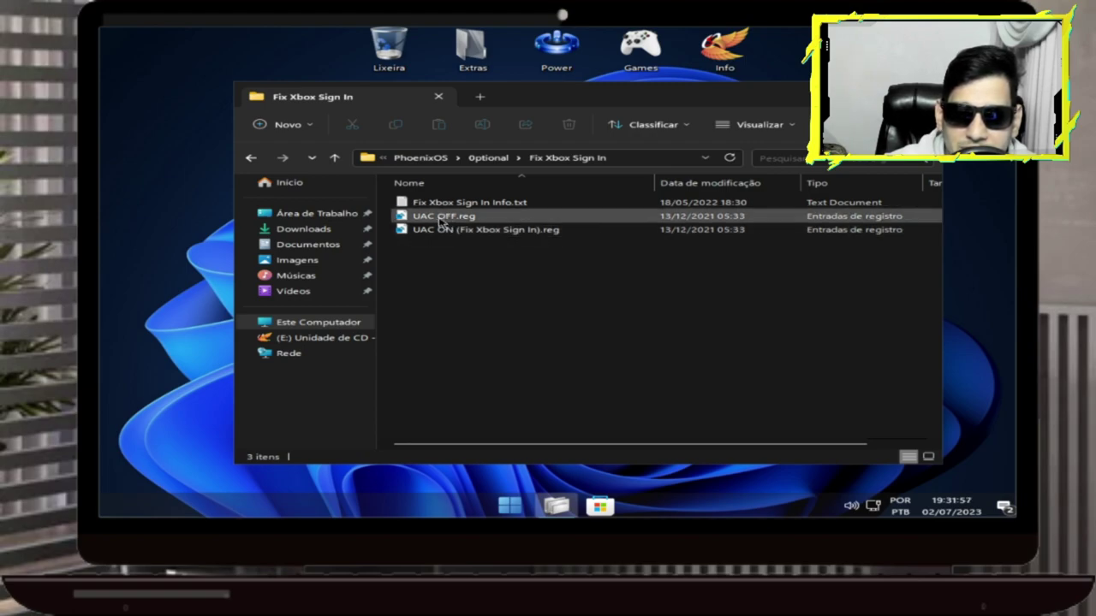
{"action": "left_click", "coordinate": [251, 157]}
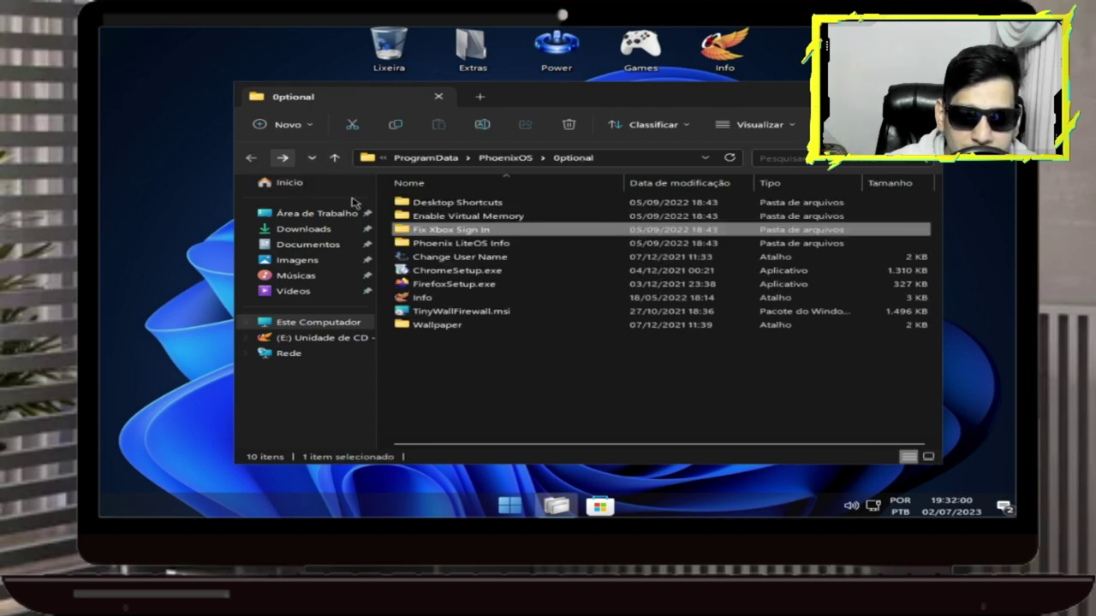
Open the account management window from the Change User Name shortcut and view the change options for the Admin account.
{"action": "left_click", "coordinate": [486, 255]}
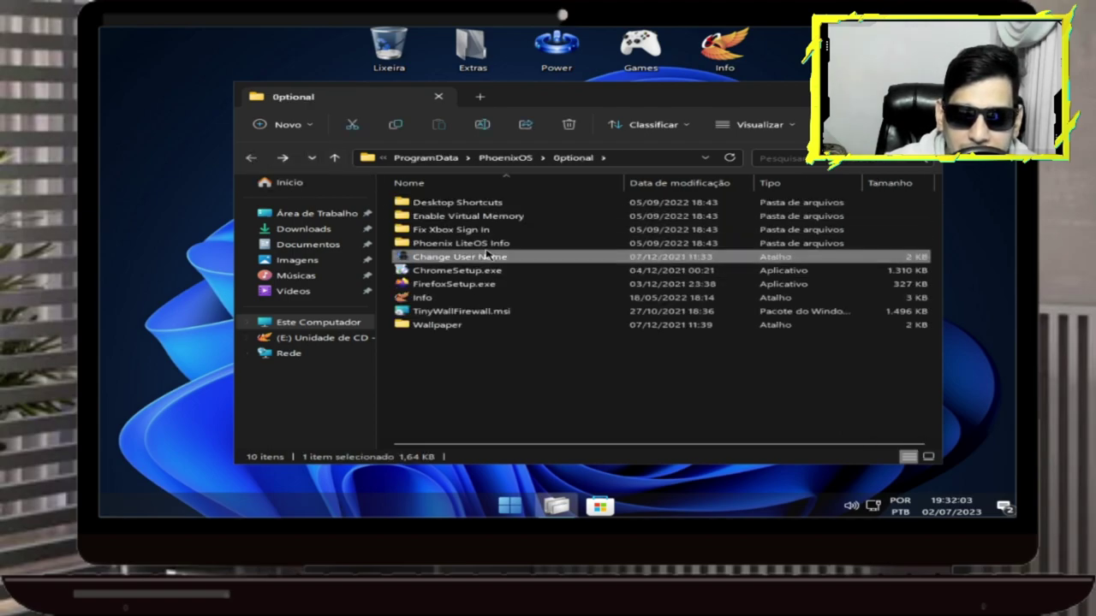
{"action": "left_click", "coordinate": [488, 243]}
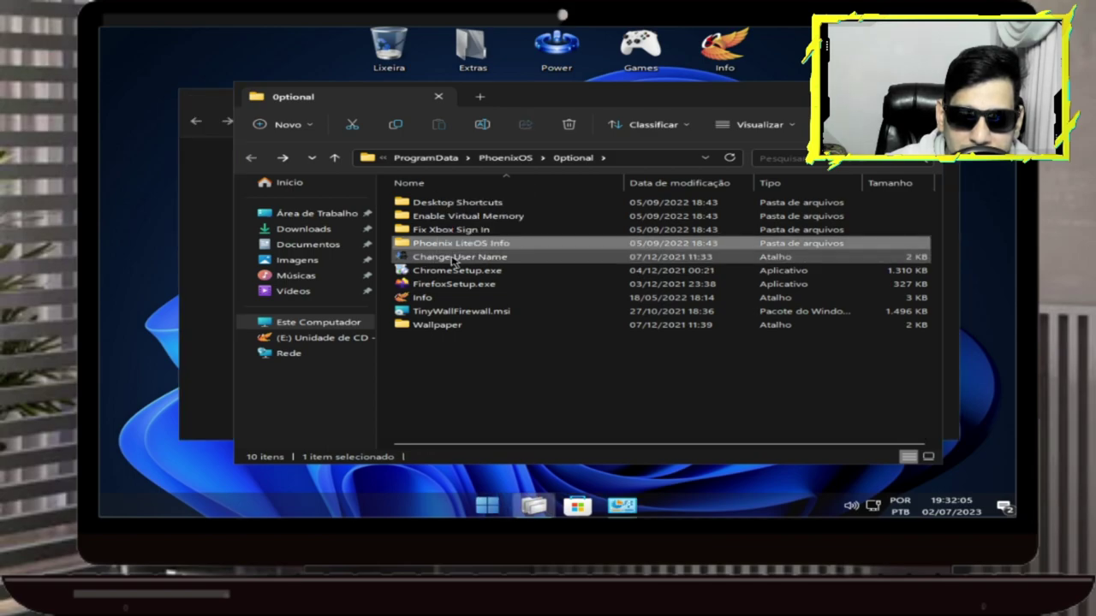
{"action": "left_click", "coordinate": [215, 211]}
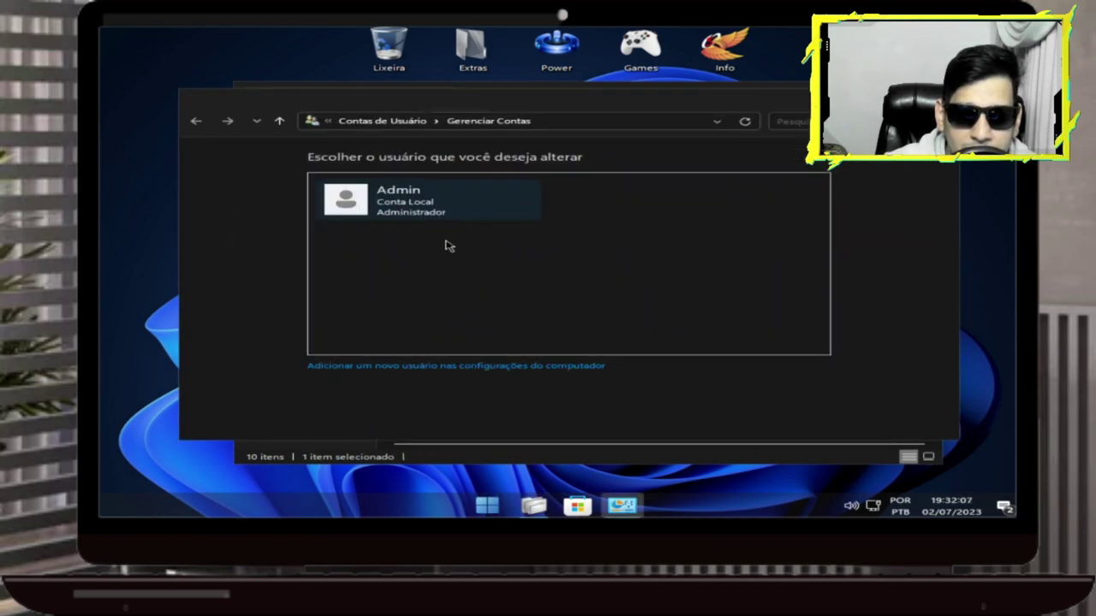
{"action": "left_click", "coordinate": [466, 203]}
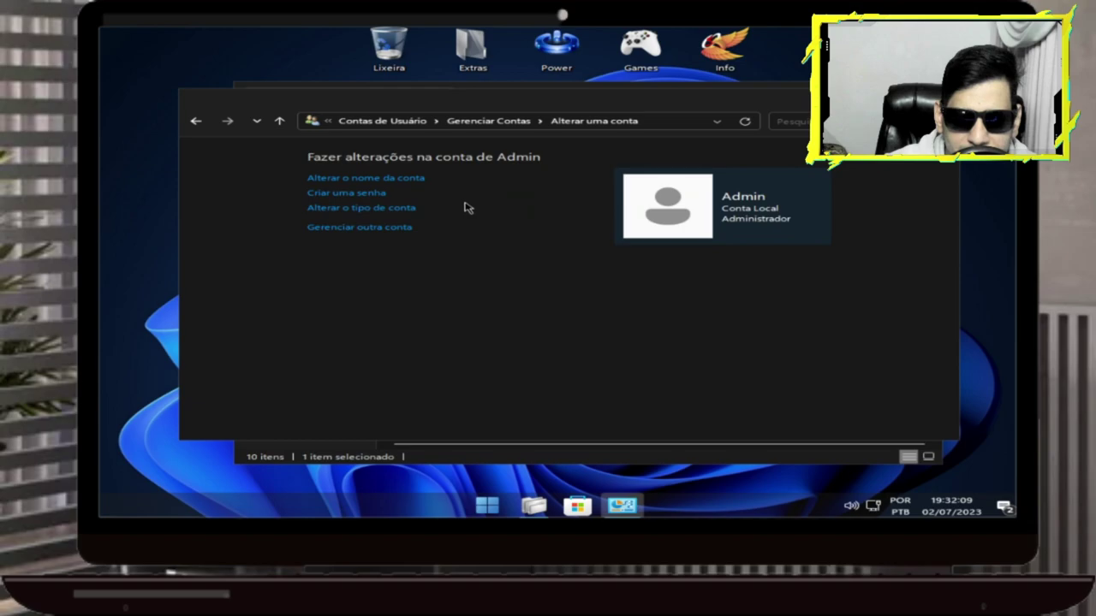
View the account rename and password creation pages for the Admin account, return to the account list and close the window.
{"action": "left_click", "coordinate": [392, 180]}
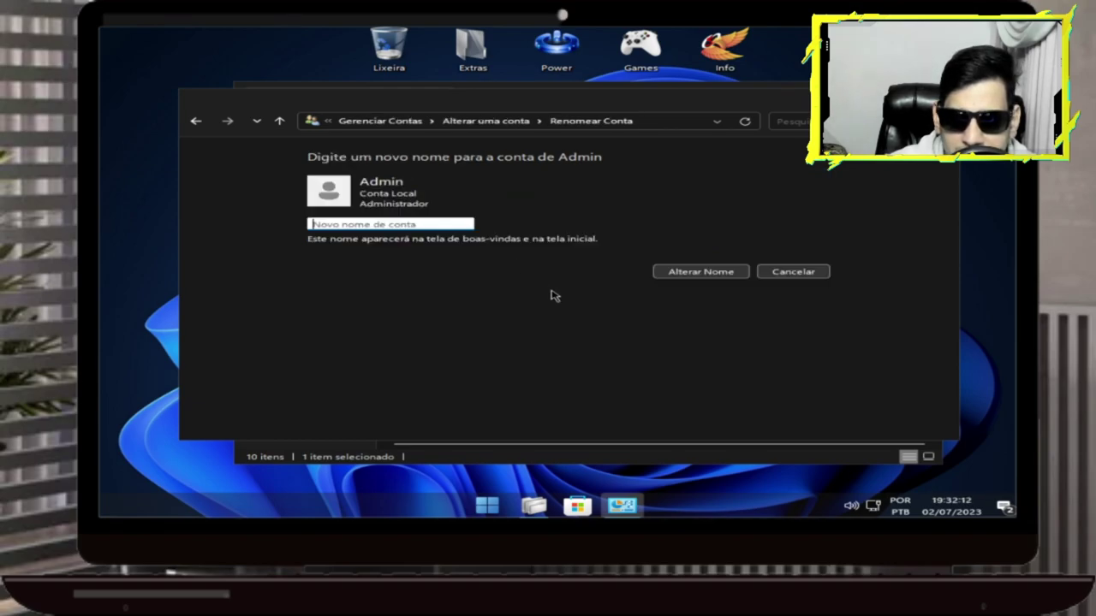
{"action": "left_click", "coordinate": [195, 120]}
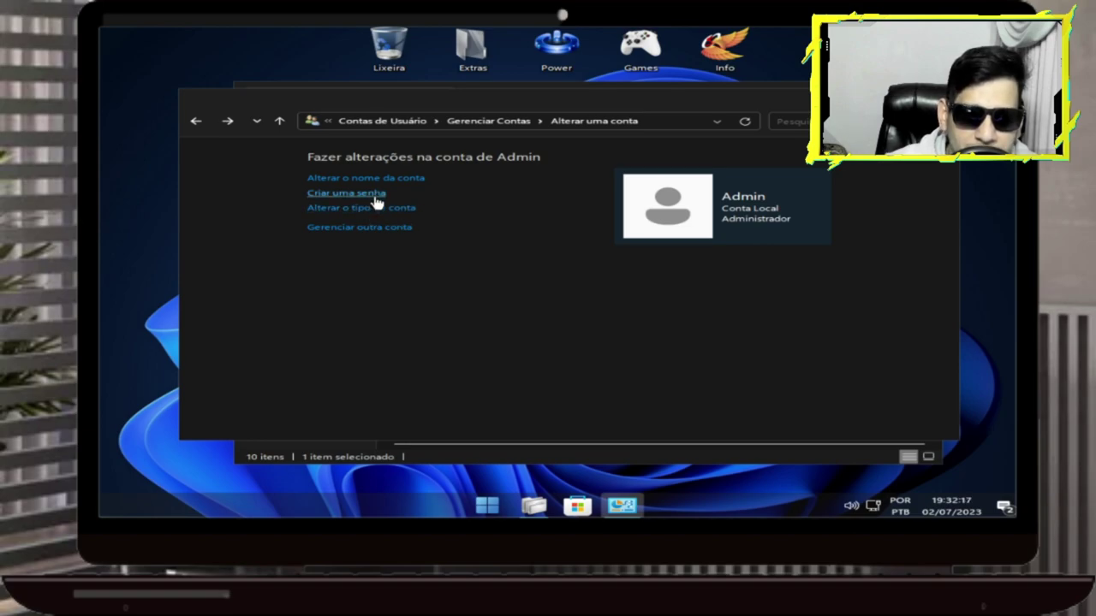
{"action": "left_click", "coordinate": [377, 195]}
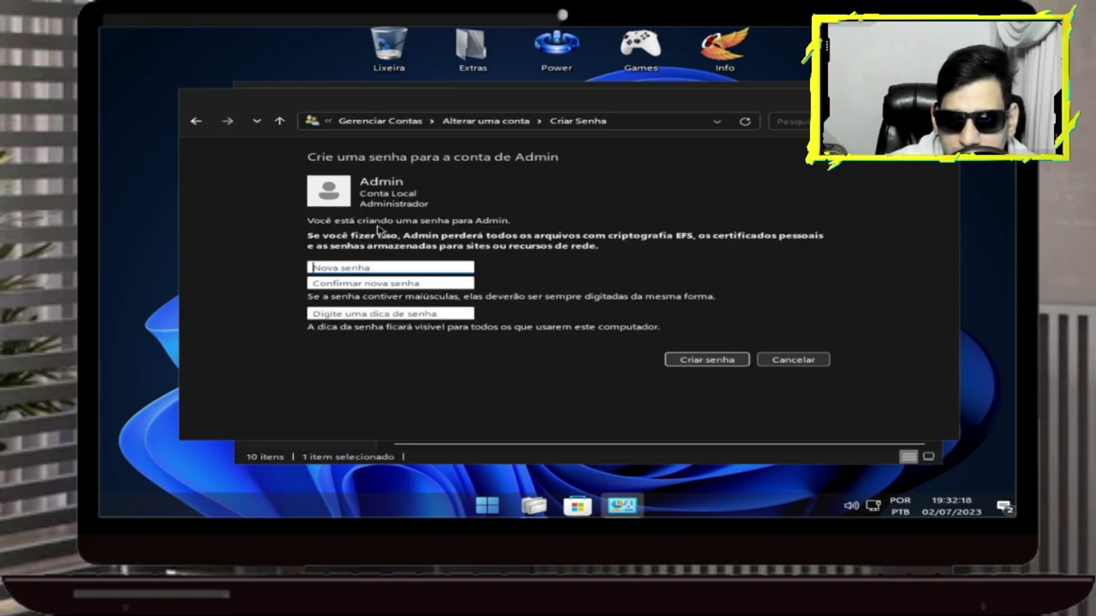
{"action": "left_click", "coordinate": [196, 124]}
{"action": "left_click", "coordinate": [196, 123]}
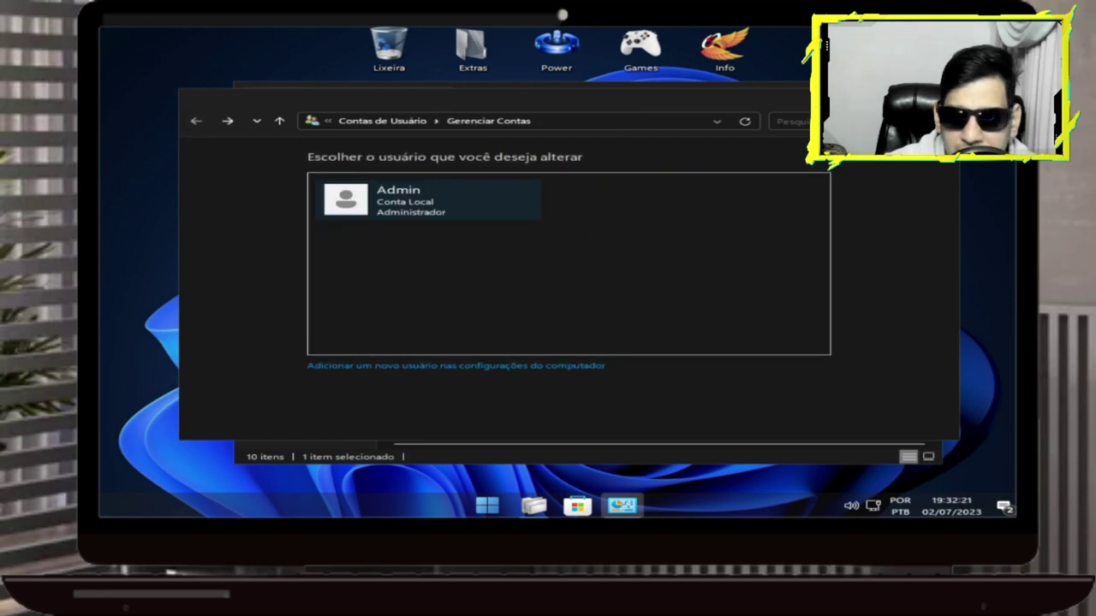
{"action": "left_click", "coordinate": [940, 96]}
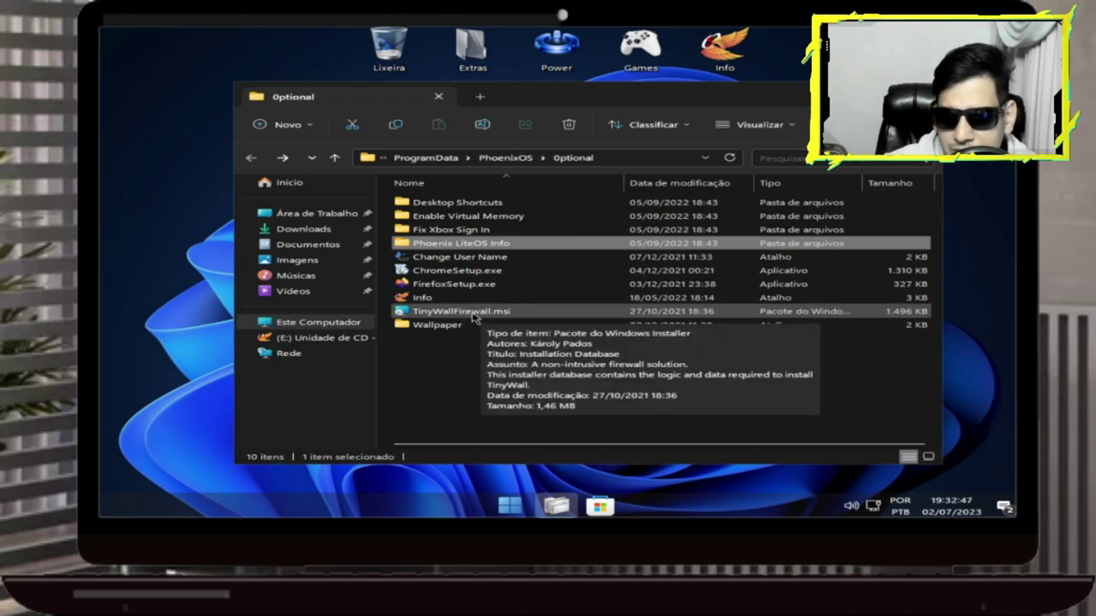
Open the Wallpaper shortcut, set img12.jpg as the desktop background and close the folder.
{"action": "double_click", "coordinate": [422, 325]}
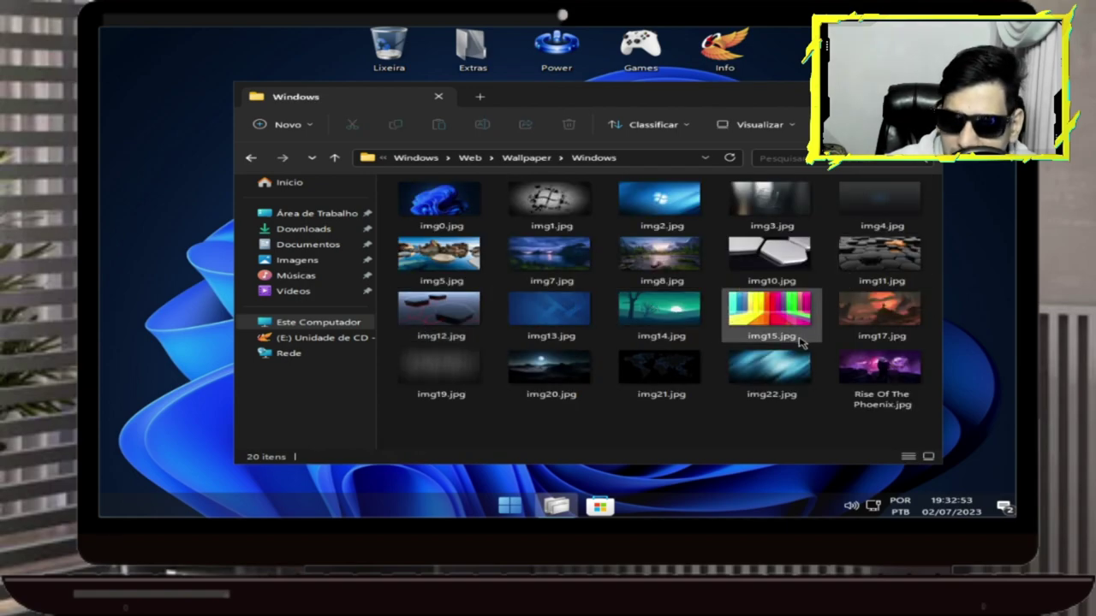
{"action": "left_click", "coordinate": [434, 322]}
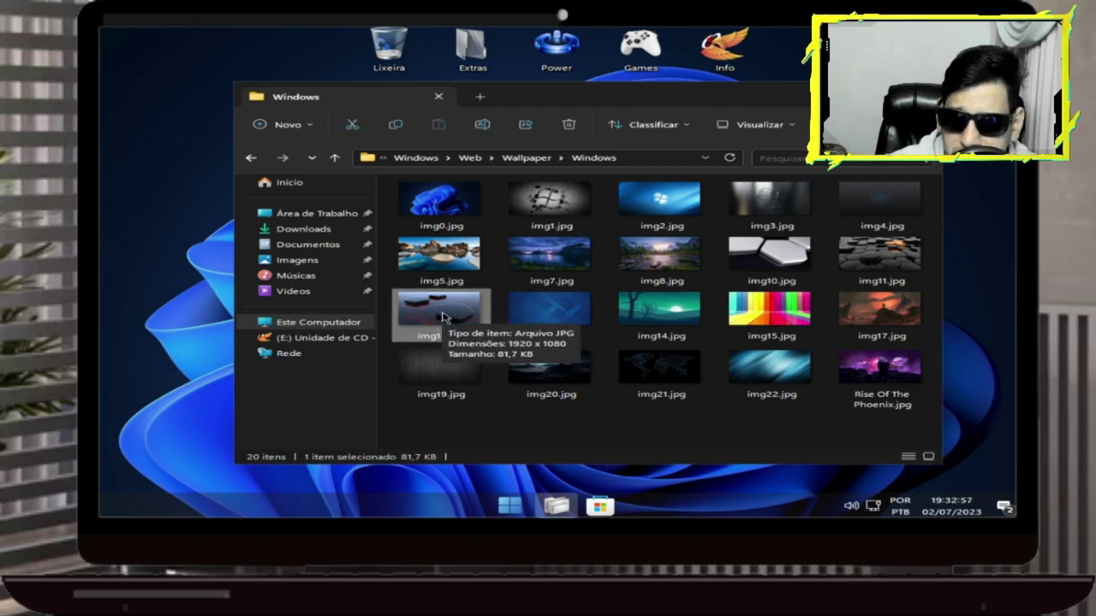
{"action": "right_click", "coordinate": [441, 320]}
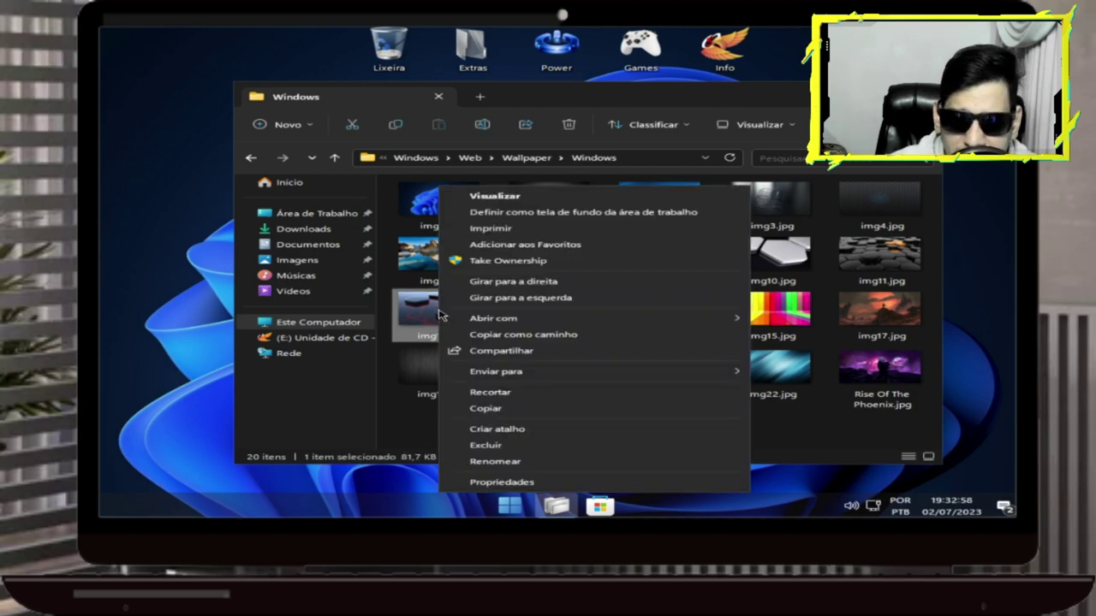
{"action": "left_click", "coordinate": [533, 214]}
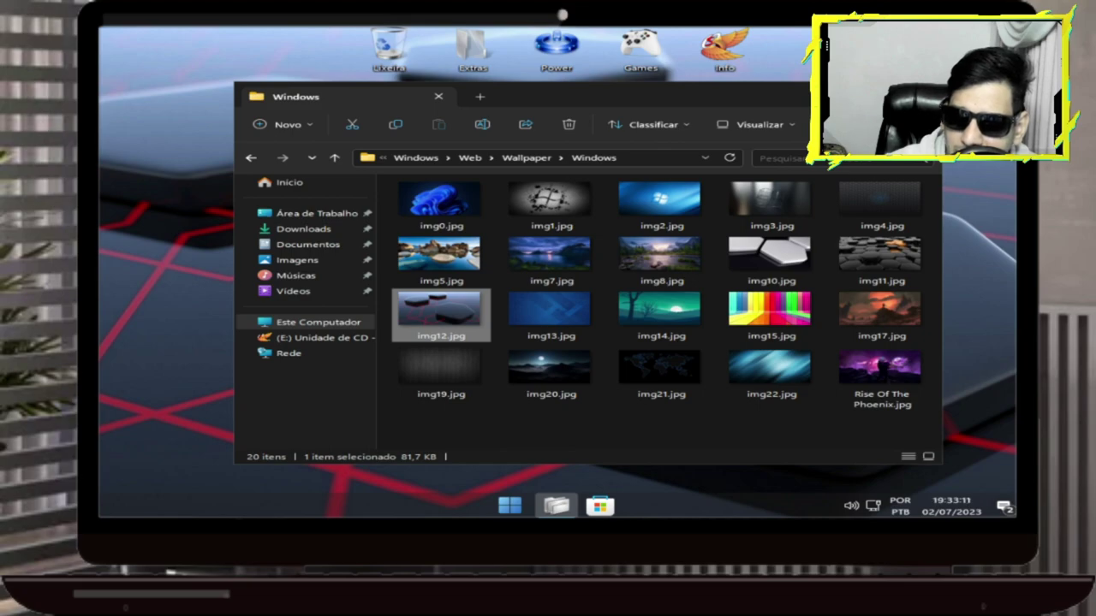
{"action": "left_click", "coordinate": [920, 96]}
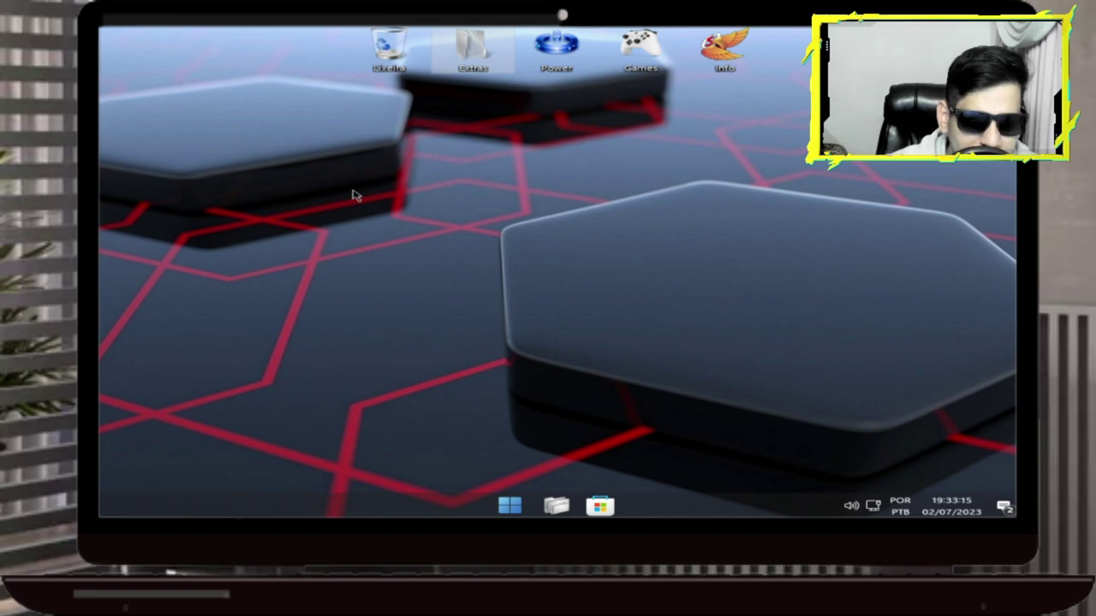
Try the green clover Start icon in the StartAllBack taskbar properties, restore the Windows 11 icon, and check the Avançado options before closing.
{"action": "right_click", "coordinate": [508, 508]}
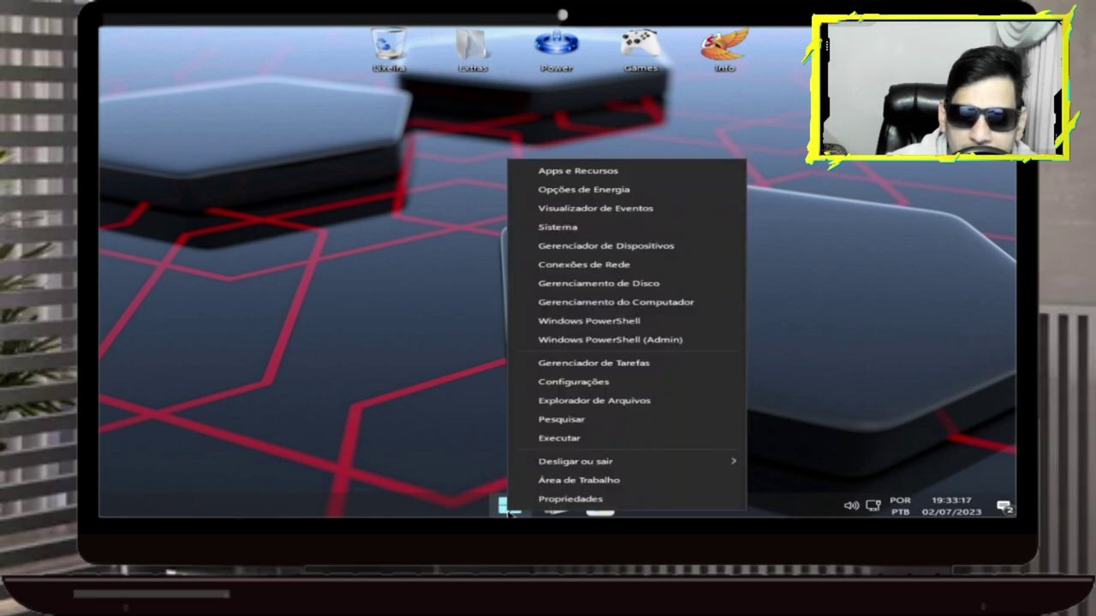
{"action": "left_click", "coordinate": [555, 505]}
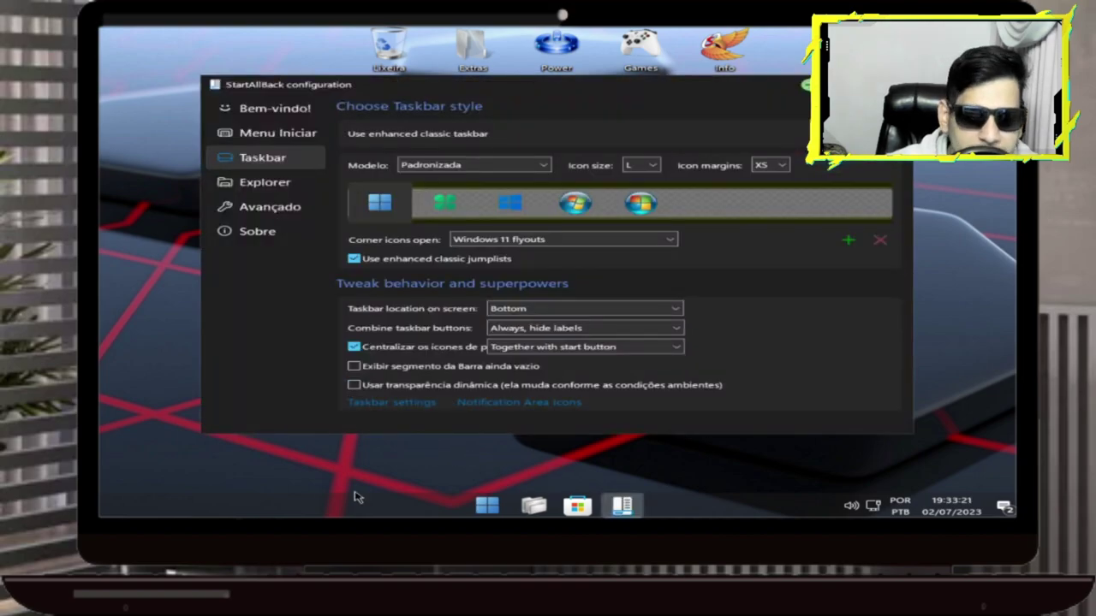
{"action": "left_click", "coordinate": [442, 214]}
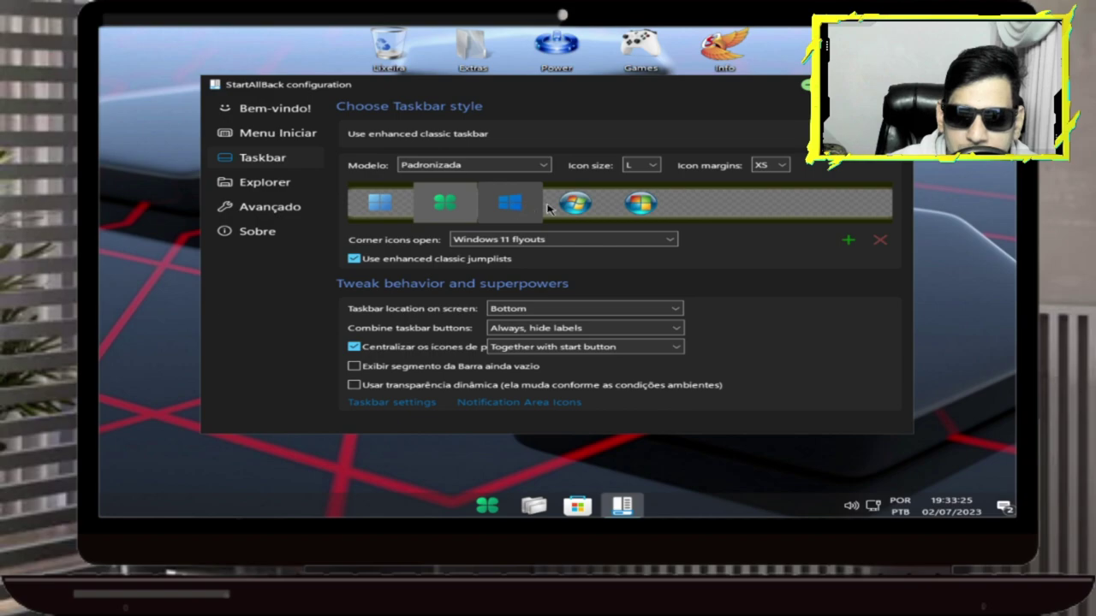
{"action": "left_click", "coordinate": [380, 209]}
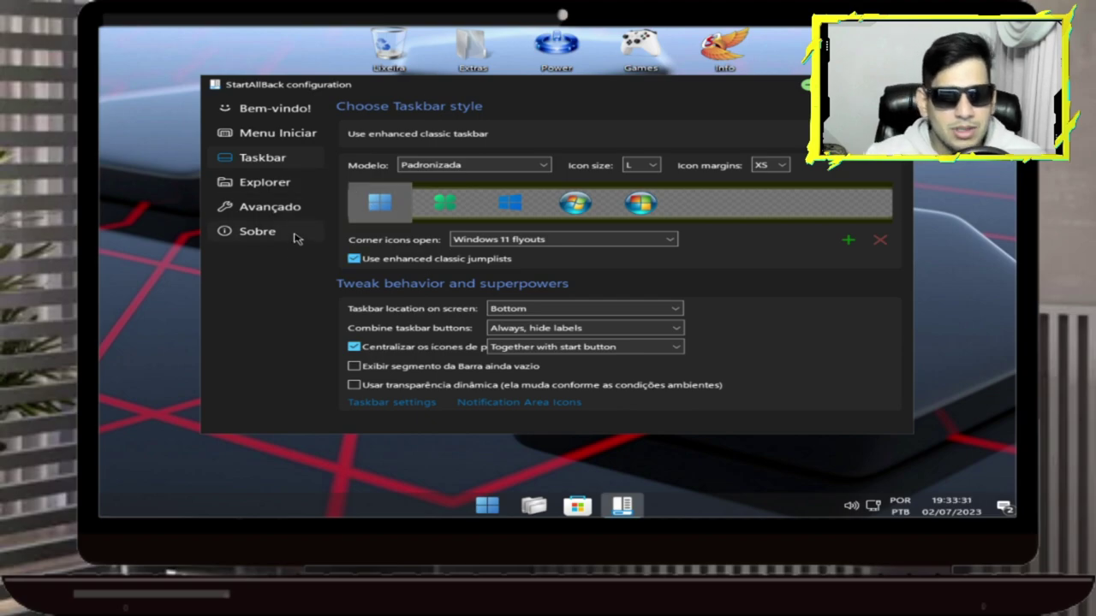
{"action": "left_click", "coordinate": [279, 210]}
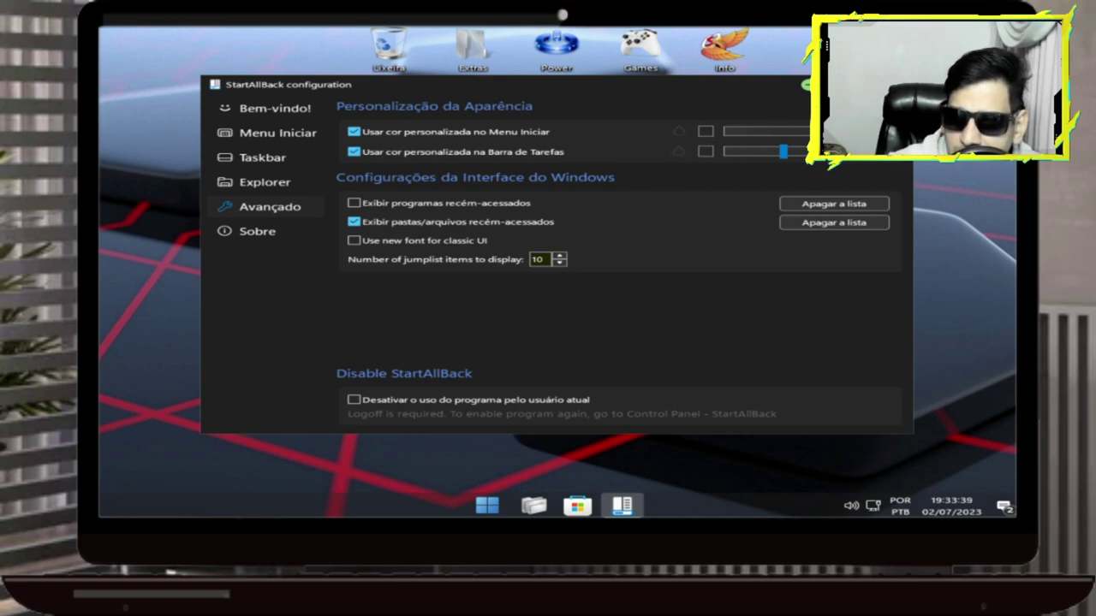
{"action": "key", "text": "alt+F4"}
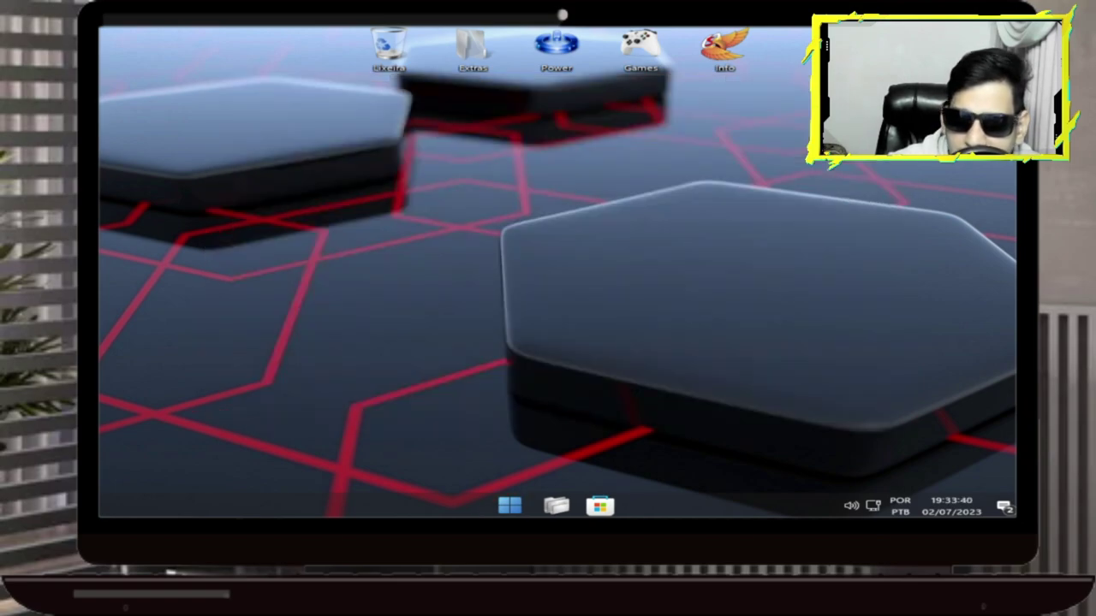
Open the desktop's Personalização settings and apply the first dark theme in the theme selection.
{"action": "right_click", "coordinate": [470, 239]}
{"action": "left_click", "coordinate": [538, 468]}
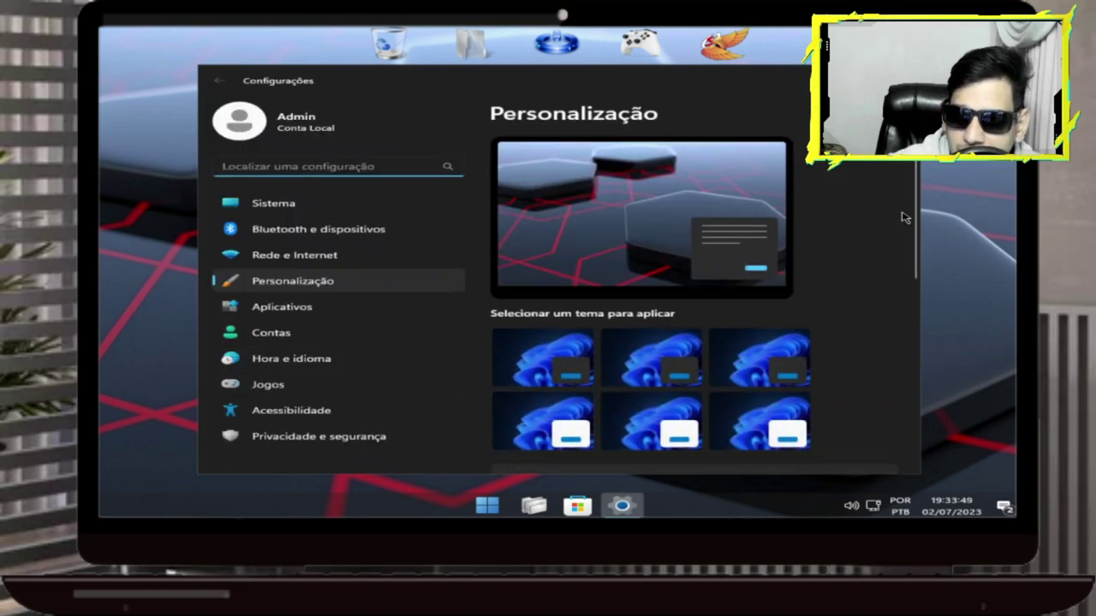
{"action": "mouse_move", "coordinate": [921, 212]}
{"action": "left_mouse_down"}
{"action": "mouse_move", "coordinate": [914, 251]}
{"action": "mouse_move", "coordinate": [914, 229]}
{"action": "left_mouse_up"}
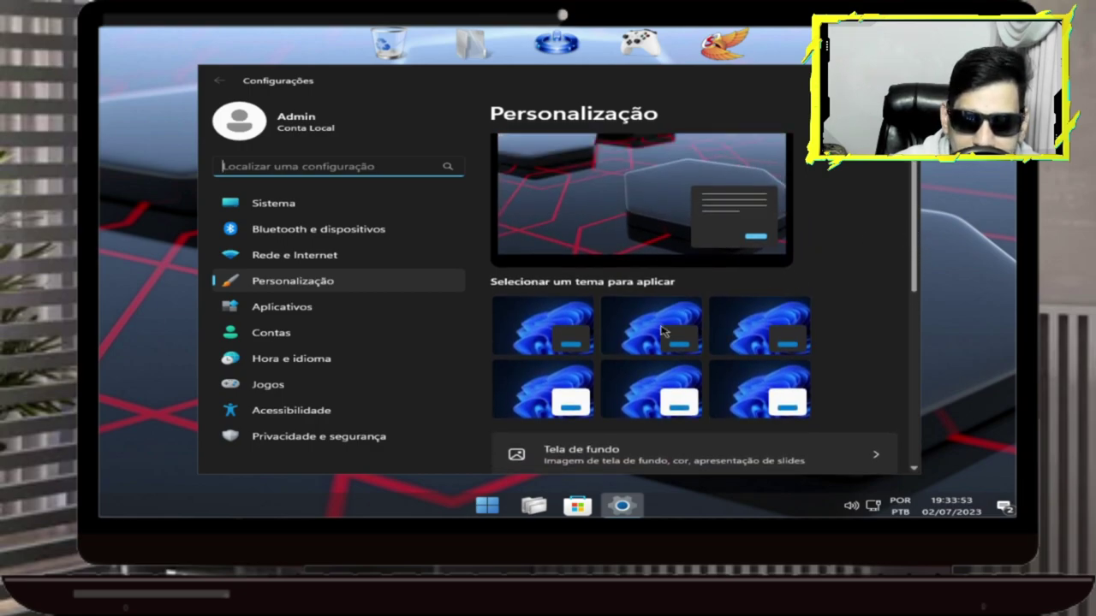
{"action": "left_click", "coordinate": [541, 343]}
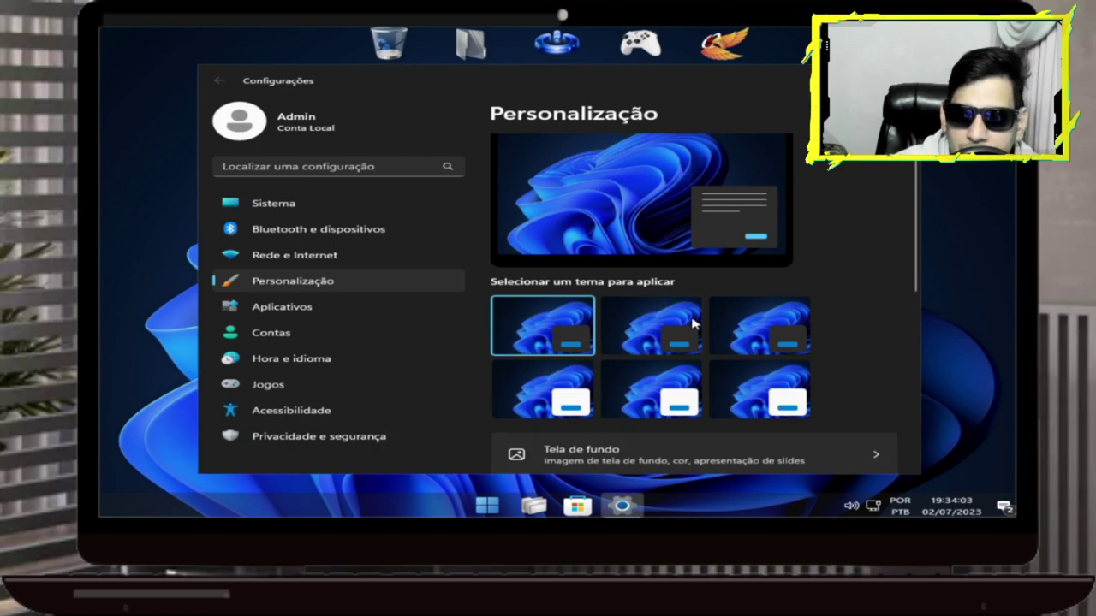
Try the other two dark themes, check their look in a File Explorer window and return to the Personalização settings.
{"action": "left_click", "coordinate": [653, 321]}
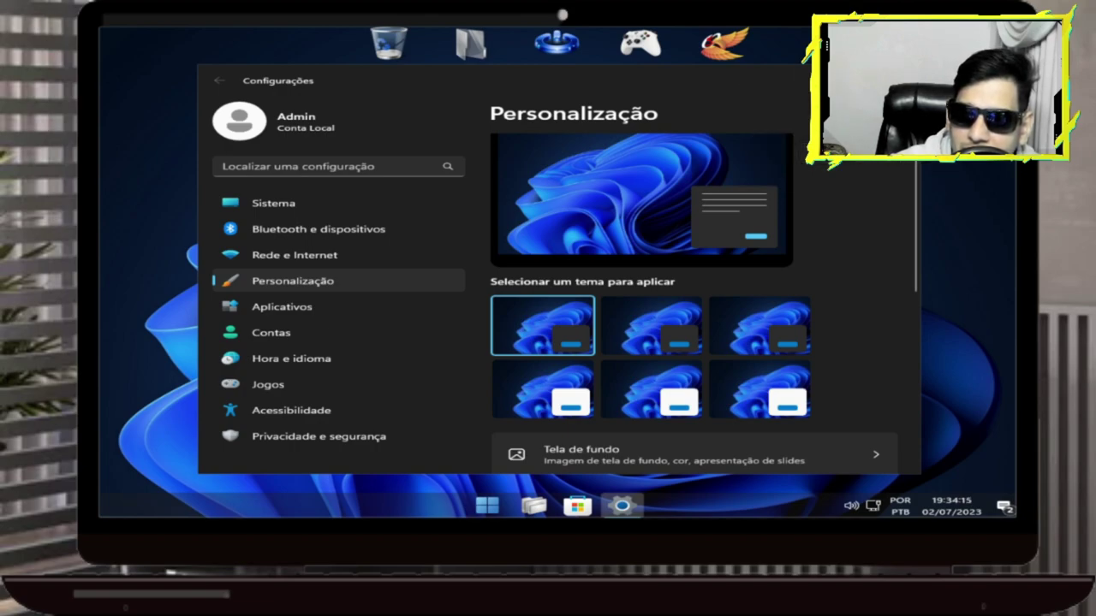
{"action": "left_click", "coordinate": [652, 342]}
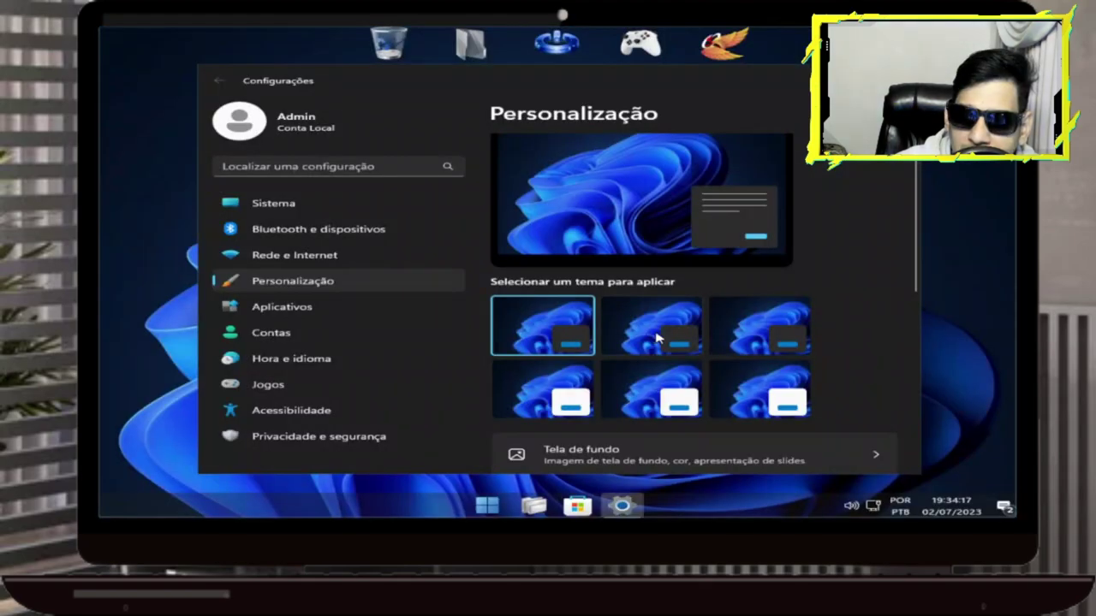
{"action": "left_click", "coordinate": [743, 314]}
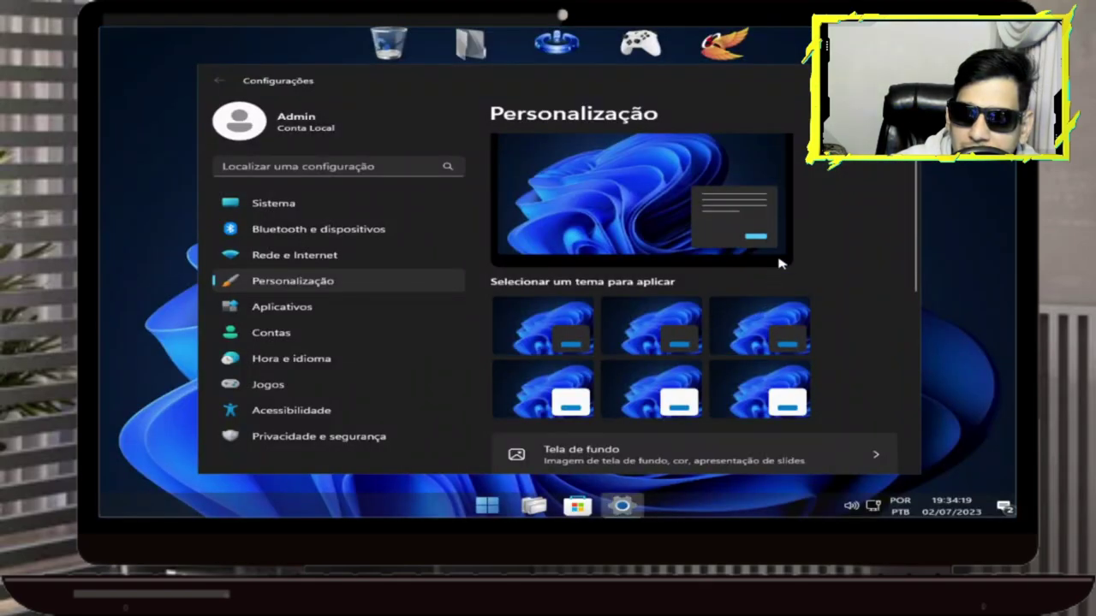
{"action": "left_click", "coordinate": [532, 503]}
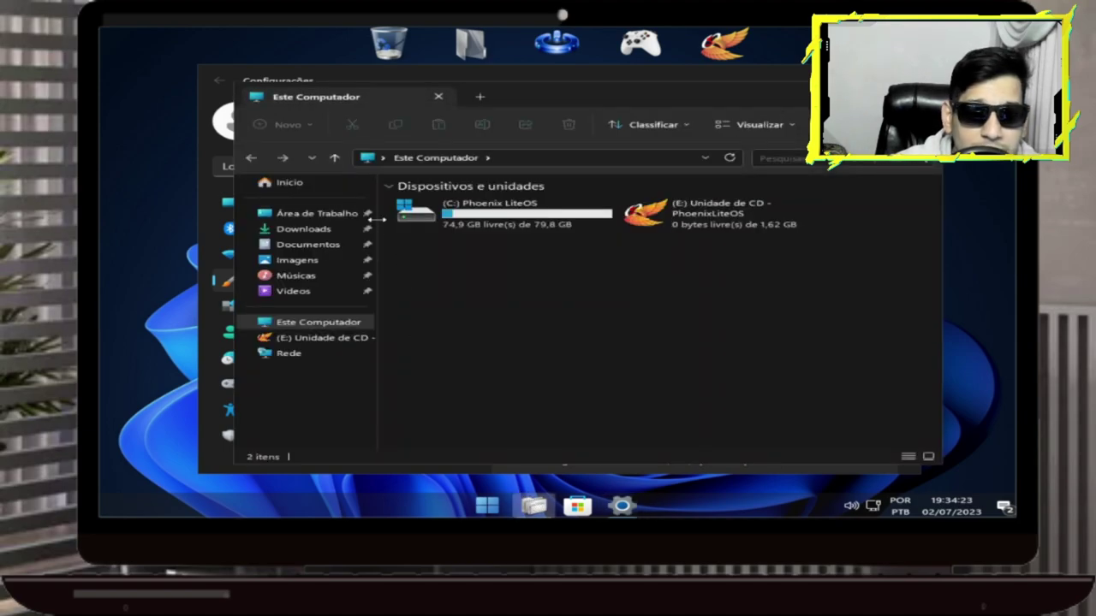
{"action": "left_click", "coordinate": [621, 505]}
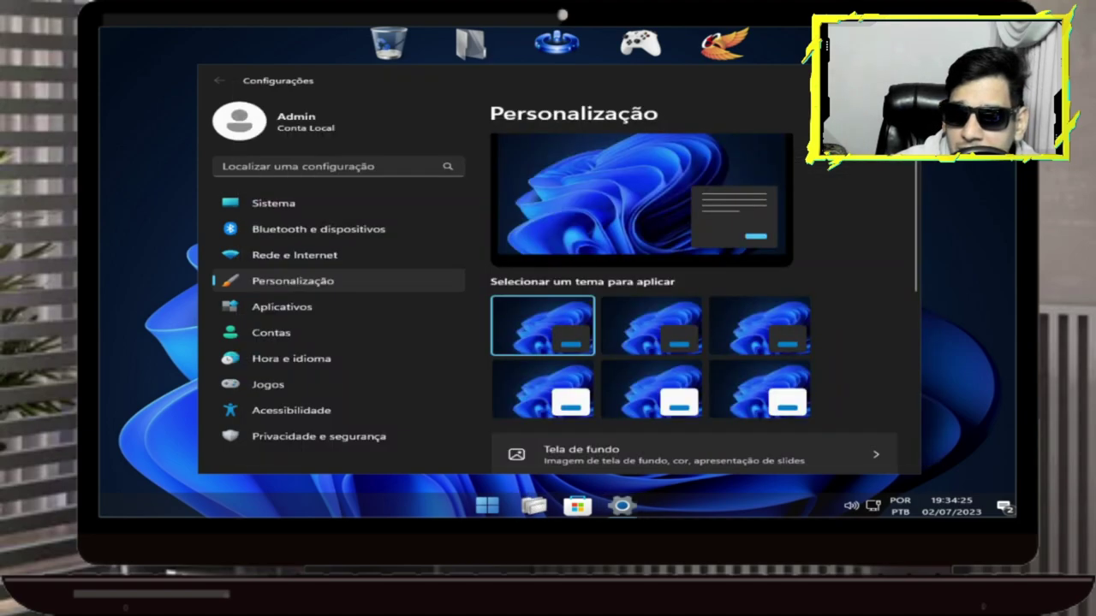
Try the light themes one after another in the Personalização theme selection.
{"action": "left_click", "coordinate": [565, 398]}
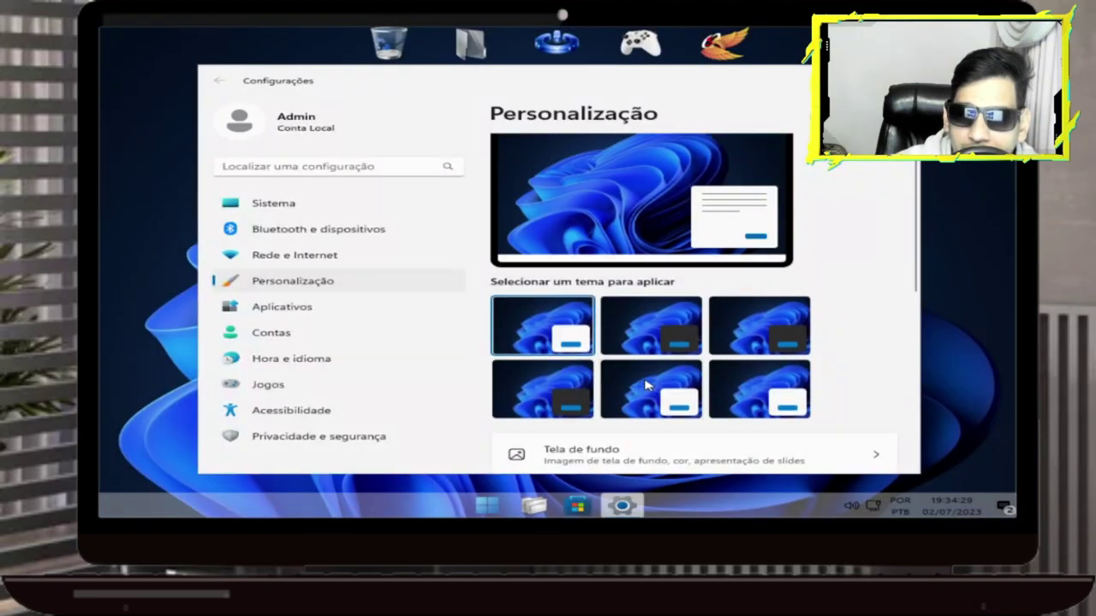
{"action": "left_click", "coordinate": [646, 385]}
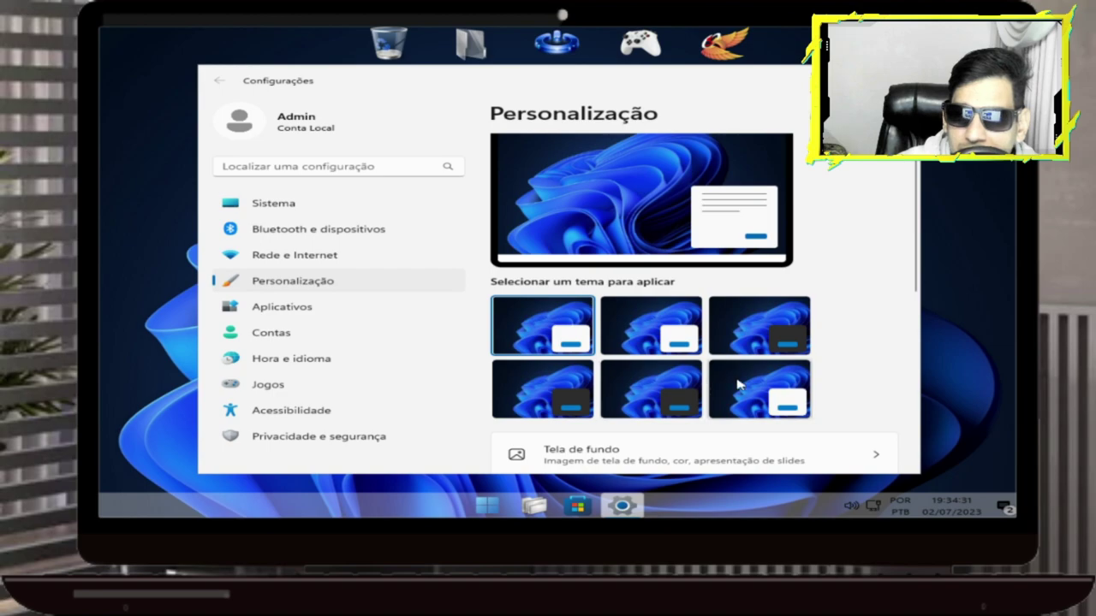
{"action": "left_click", "coordinate": [743, 390]}
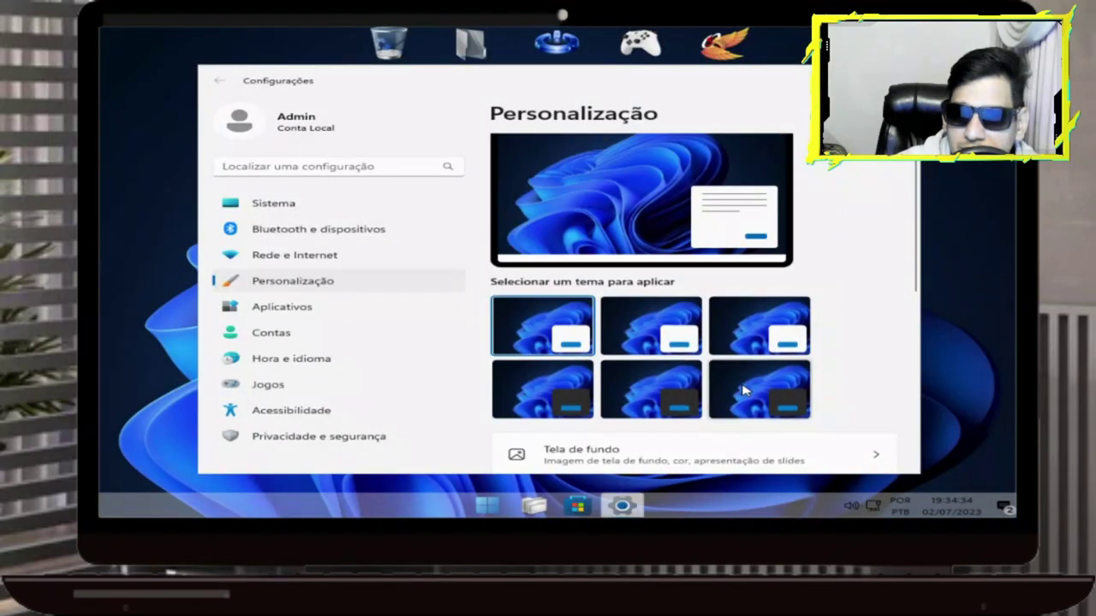
{"action": "left_click", "coordinate": [733, 318]}
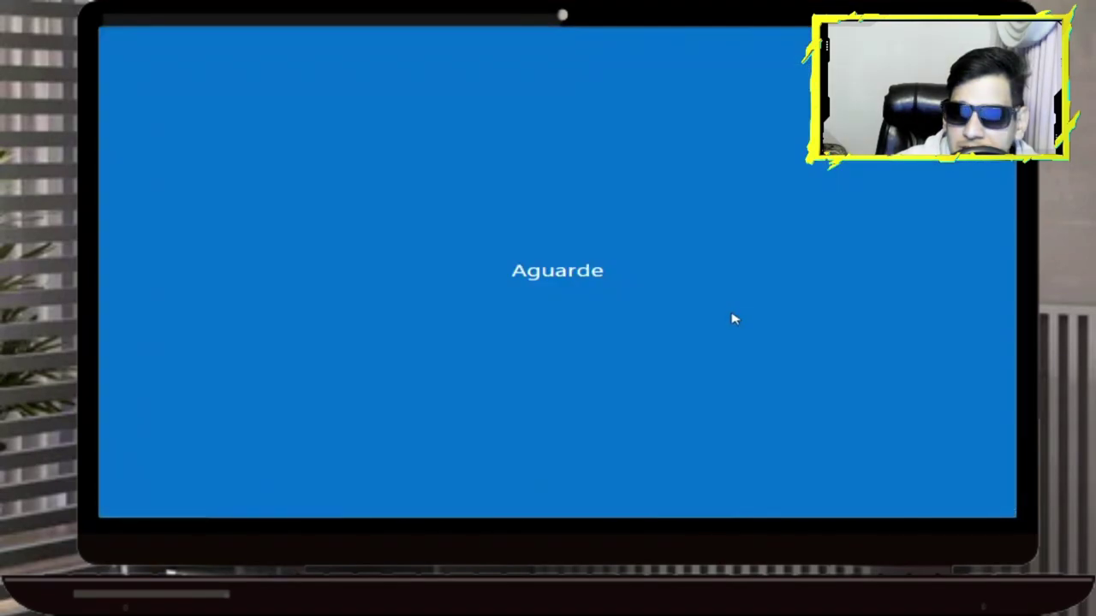
{"action": "left_click", "coordinate": [652, 333]}
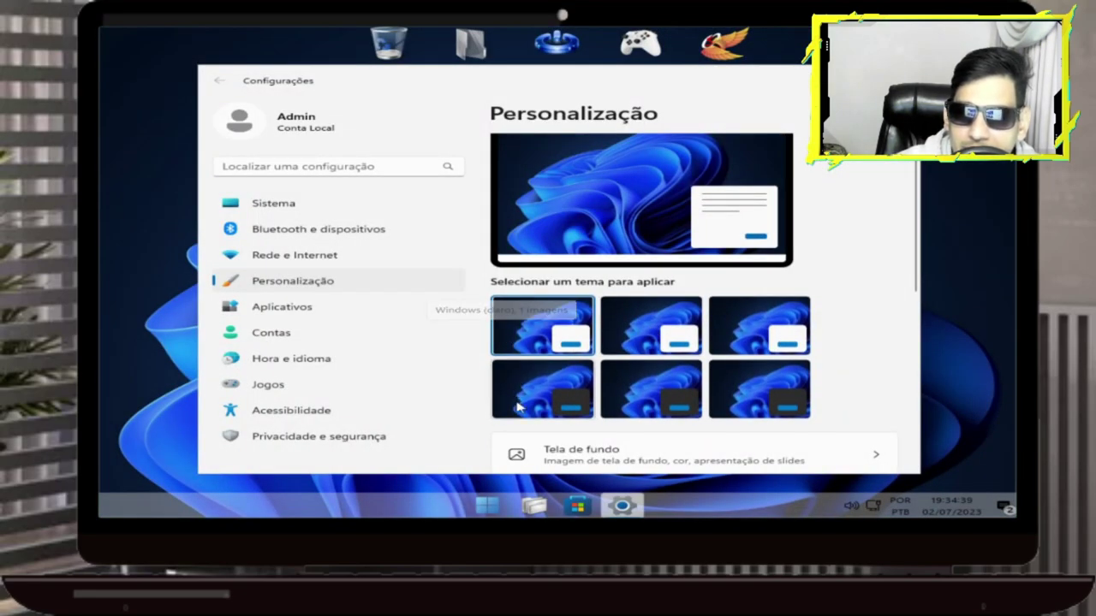
Switch back to dark mode by applying the dark themes in turn, including Night City Dark.
{"action": "left_click", "coordinate": [544, 407]}
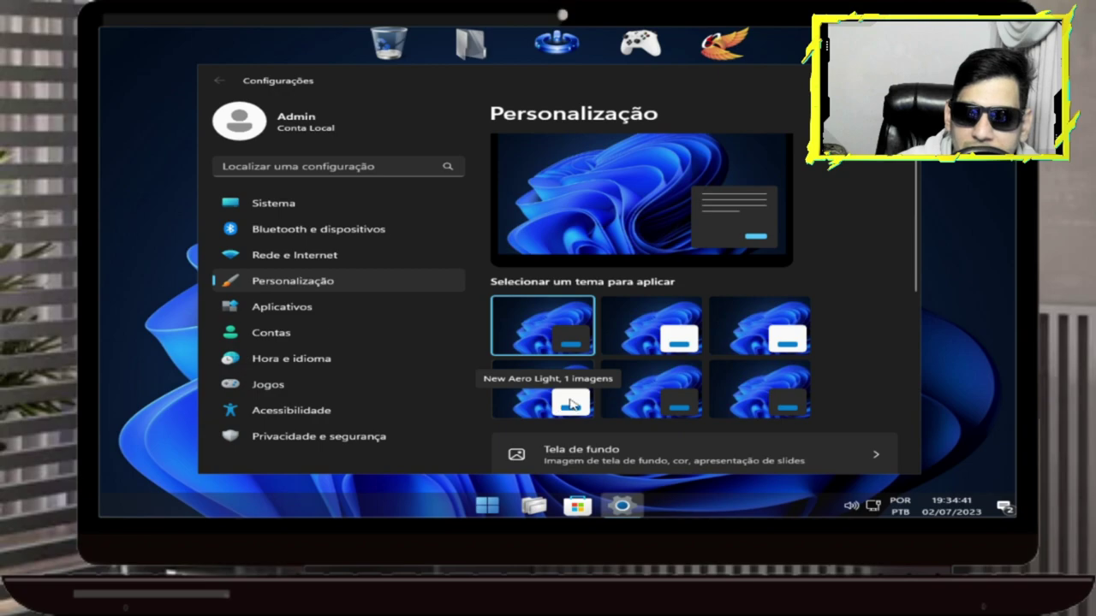
{"action": "left_click", "coordinate": [646, 399]}
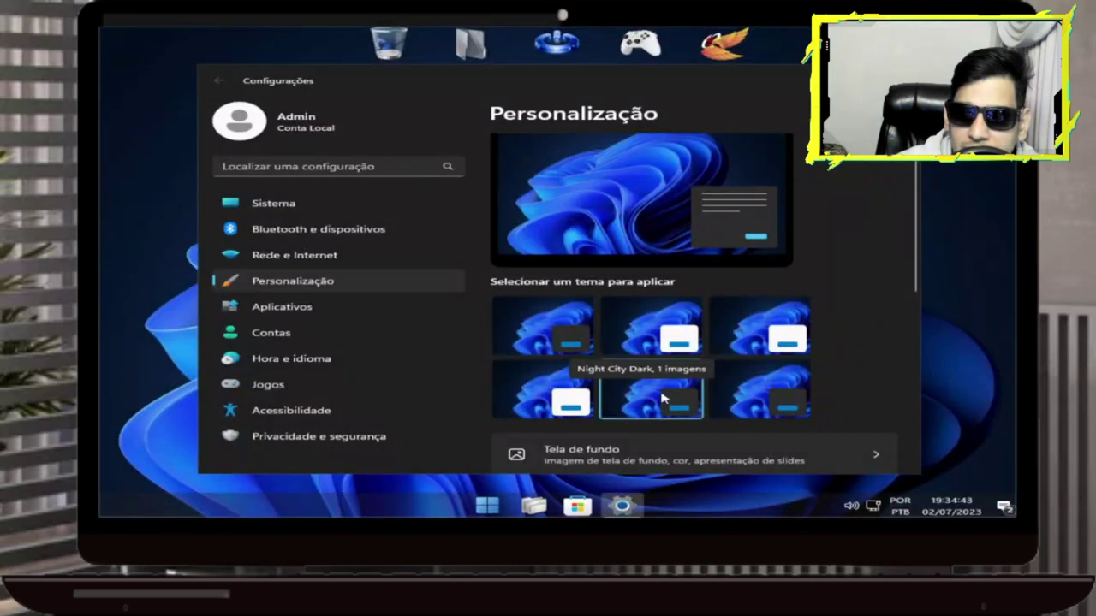
{"action": "left_click", "coordinate": [750, 400]}
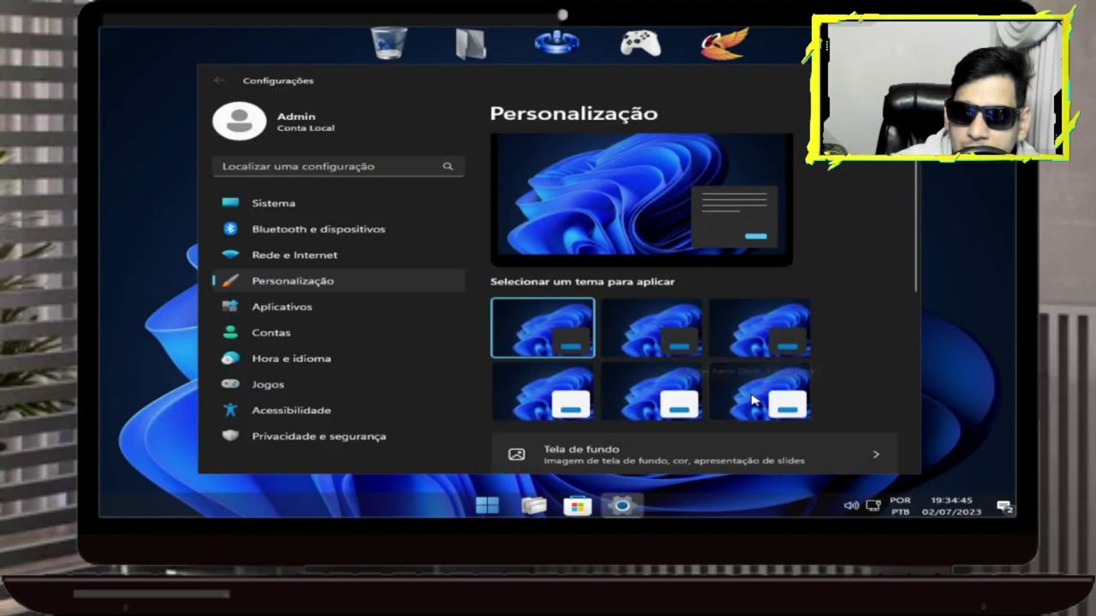
Open the Temas page and choose another dark theme from the current theme list.
{"action": "left_click_drag", "start_coordinate": [917, 257], "coordinate": [911, 374]}
{"action": "left_click", "coordinate": [634, 291]}
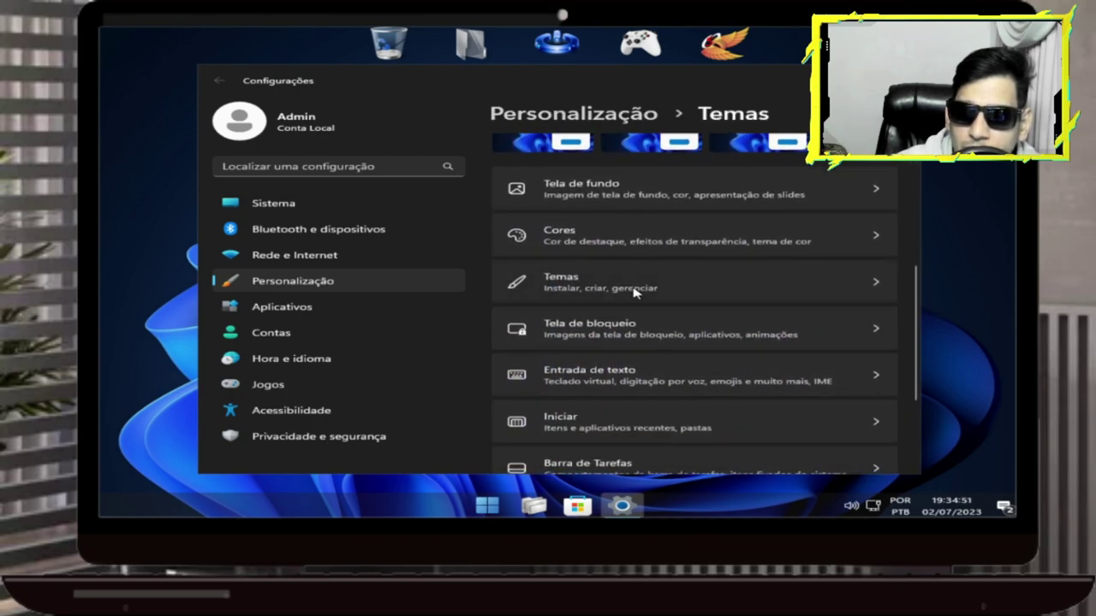
{"action": "left_click_drag", "start_coordinate": [919, 244], "coordinate": [909, 387]}
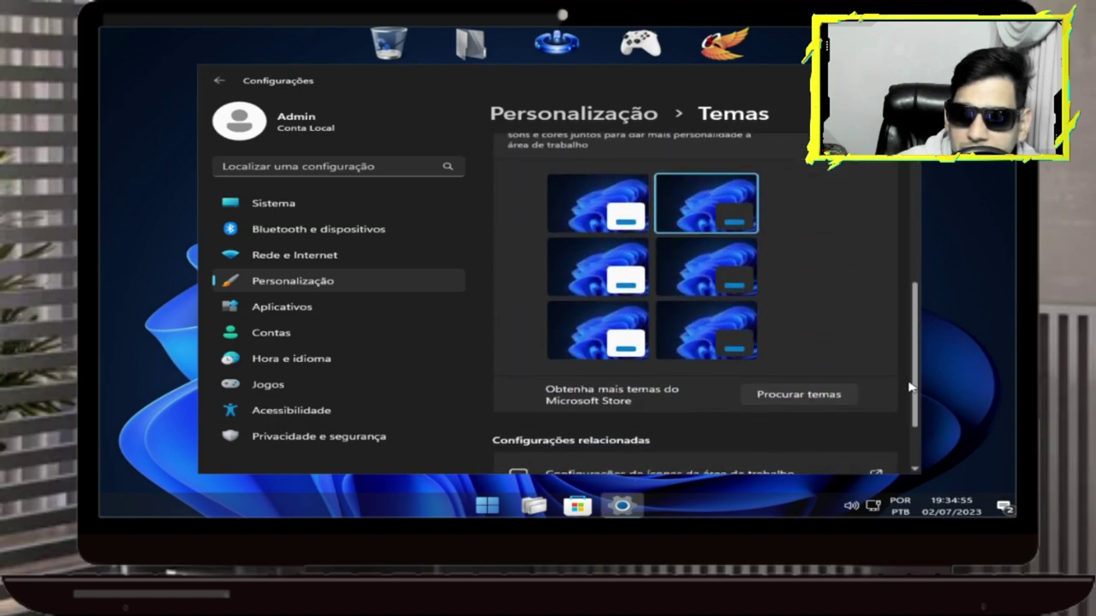
{"action": "left_click", "coordinate": [700, 315]}
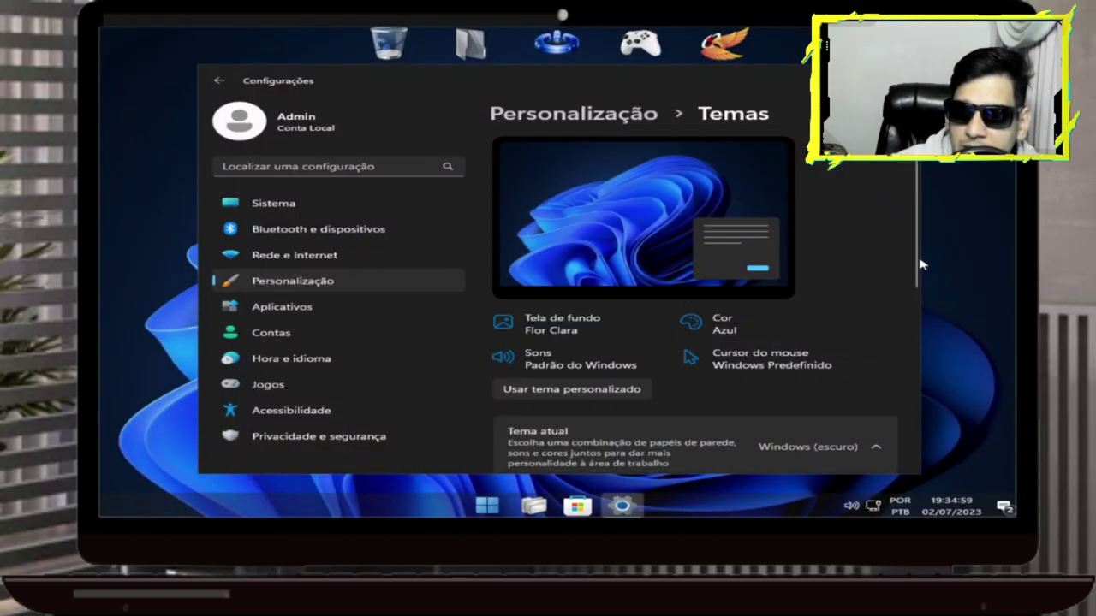
Try the Night City Dark and New Aero Dark themes from the current theme list.
{"action": "left_click_drag", "start_coordinate": [917, 266], "coordinate": [905, 376]}
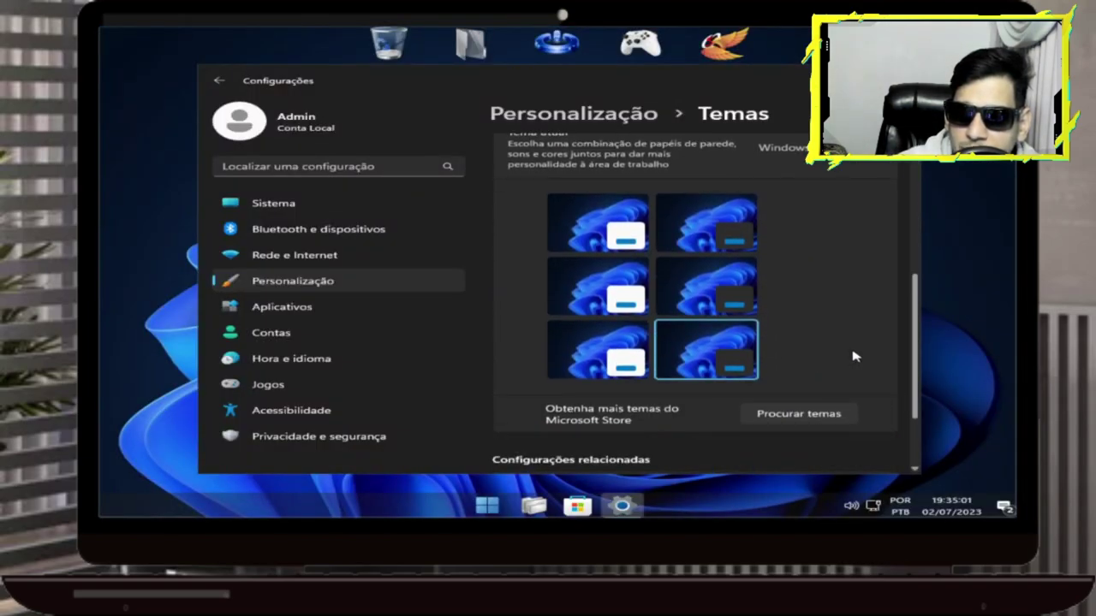
{"action": "left_click", "coordinate": [717, 287]}
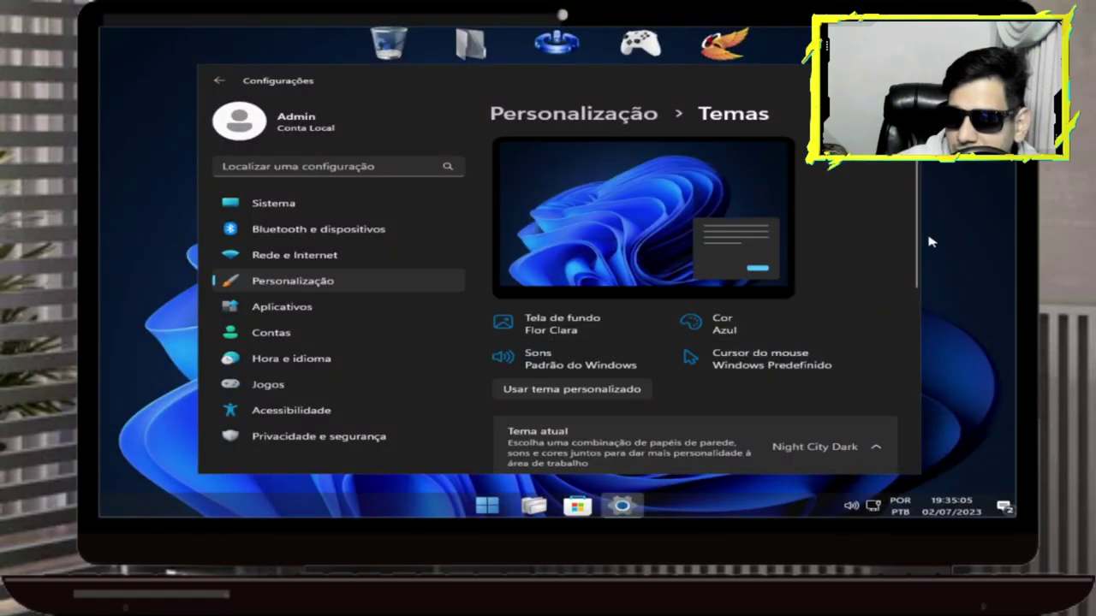
{"action": "left_click_drag", "start_coordinate": [917, 256], "coordinate": [904, 377]}
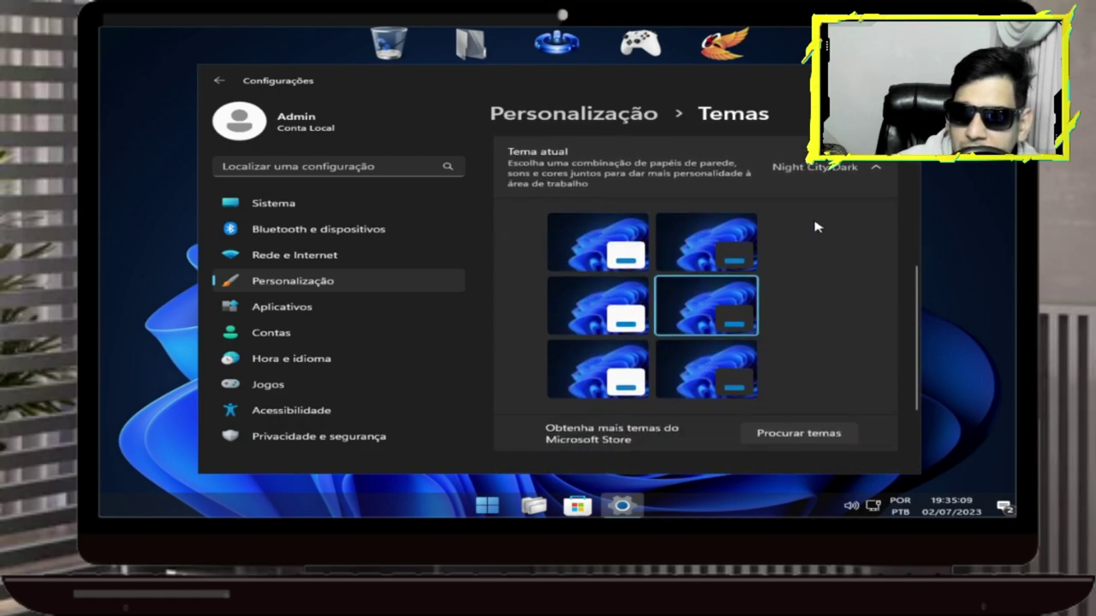
{"action": "left_click", "coordinate": [866, 166]}
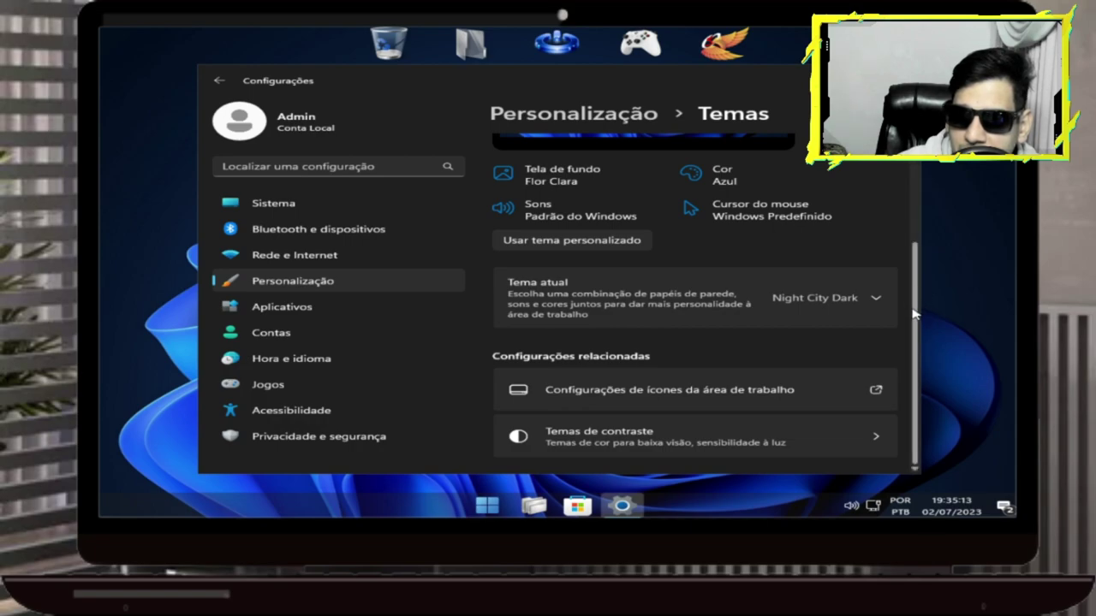
{"action": "left_click", "coordinate": [875, 298]}
{"action": "left_click", "coordinate": [743, 385]}
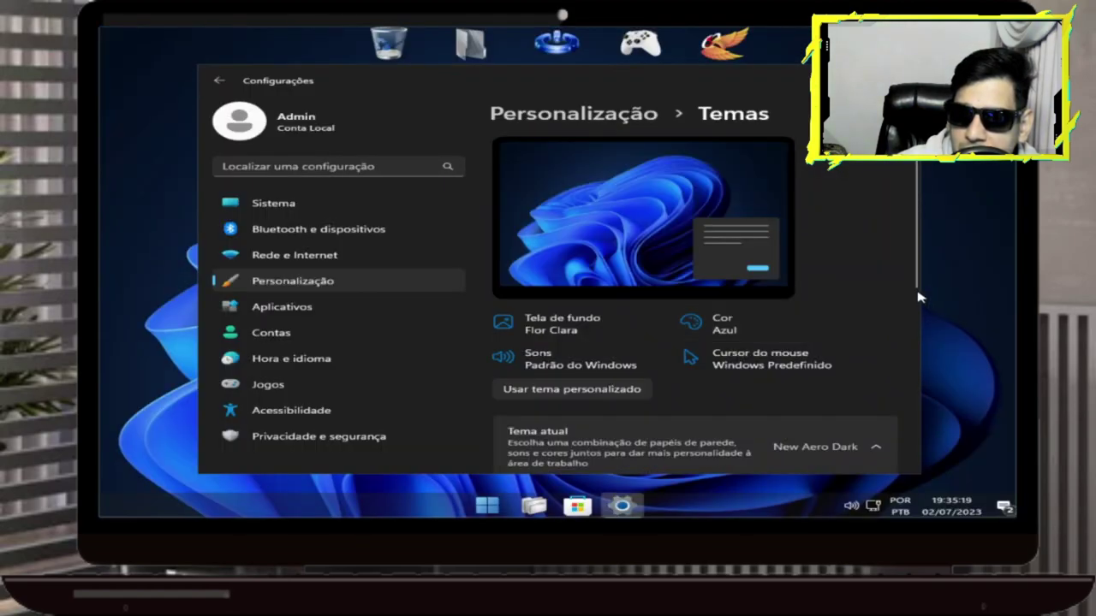
Try the Night City Light theme and check the Start menu with it.
{"action": "left_click_drag", "start_coordinate": [919, 300], "coordinate": [910, 318]}
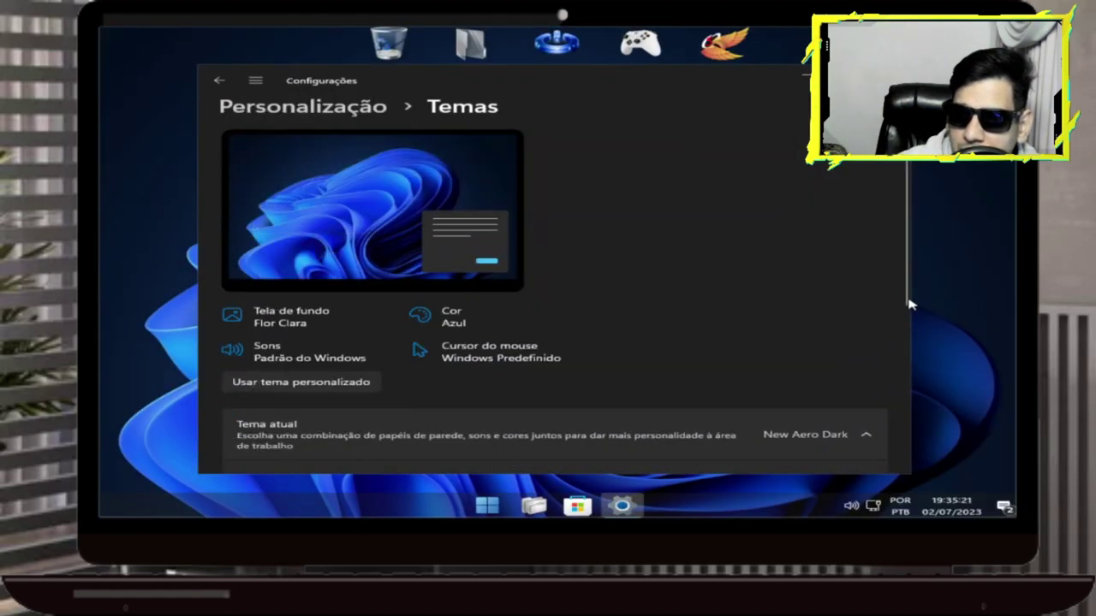
{"action": "scroll", "coordinate": [905, 299], "scroll_direction": "down", "scroll_amount": 3}
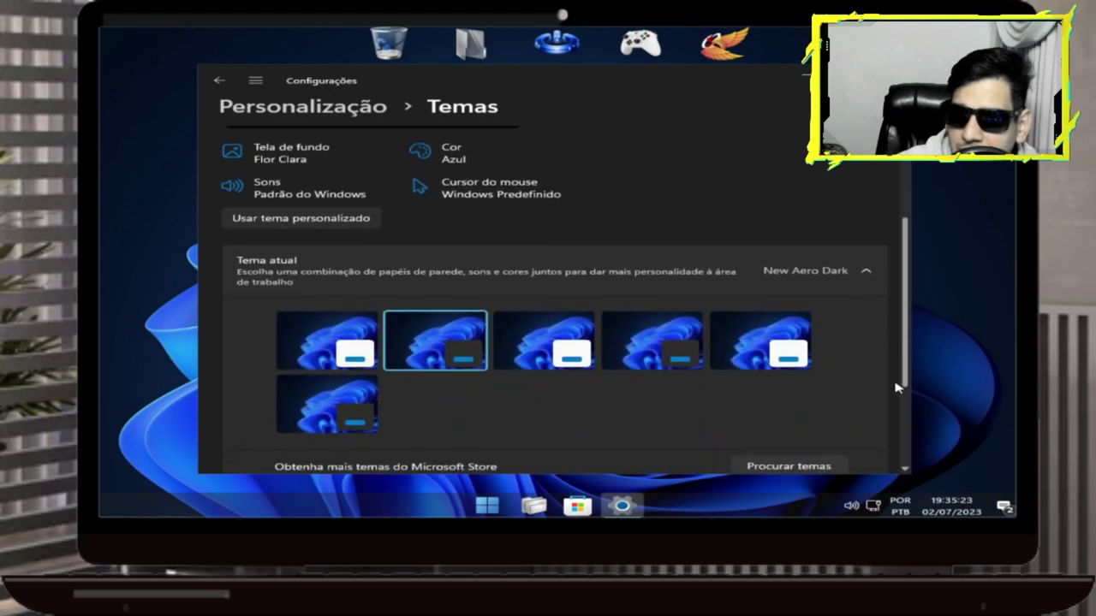
{"action": "left_click", "coordinate": [541, 317]}
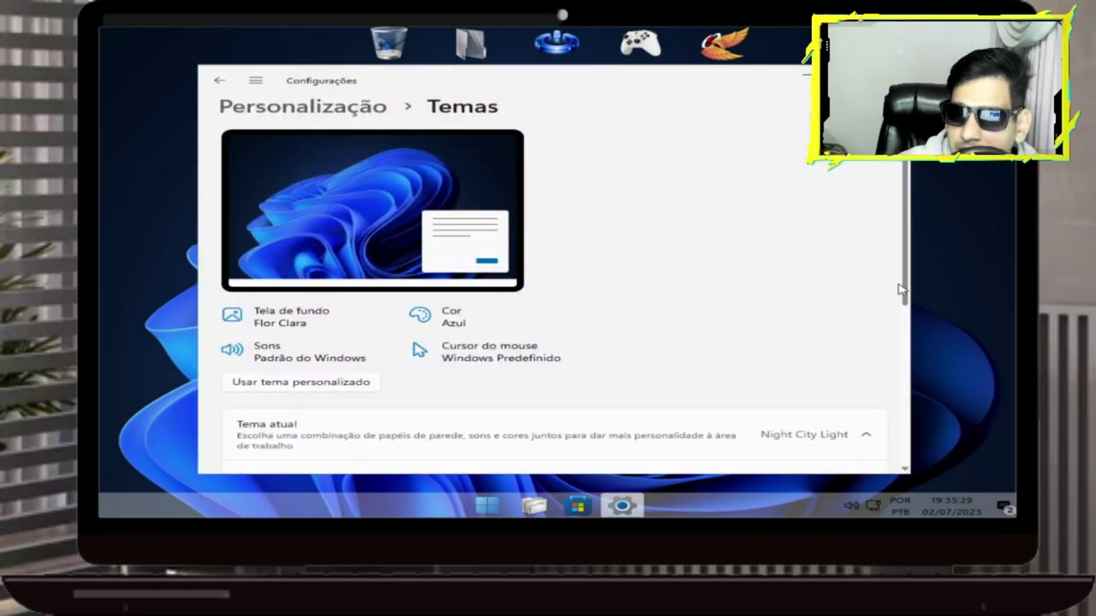
{"action": "left_click_drag", "start_coordinate": [906, 288], "coordinate": [898, 372]}
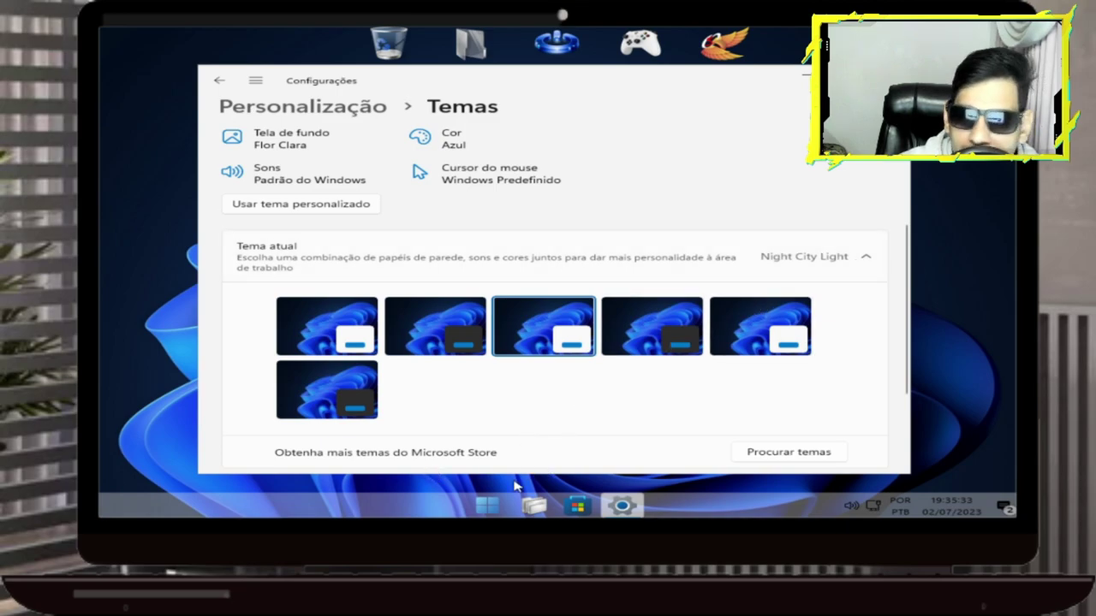
{"action": "left_click", "coordinate": [499, 510]}
{"action": "left_click", "coordinate": [499, 510]}
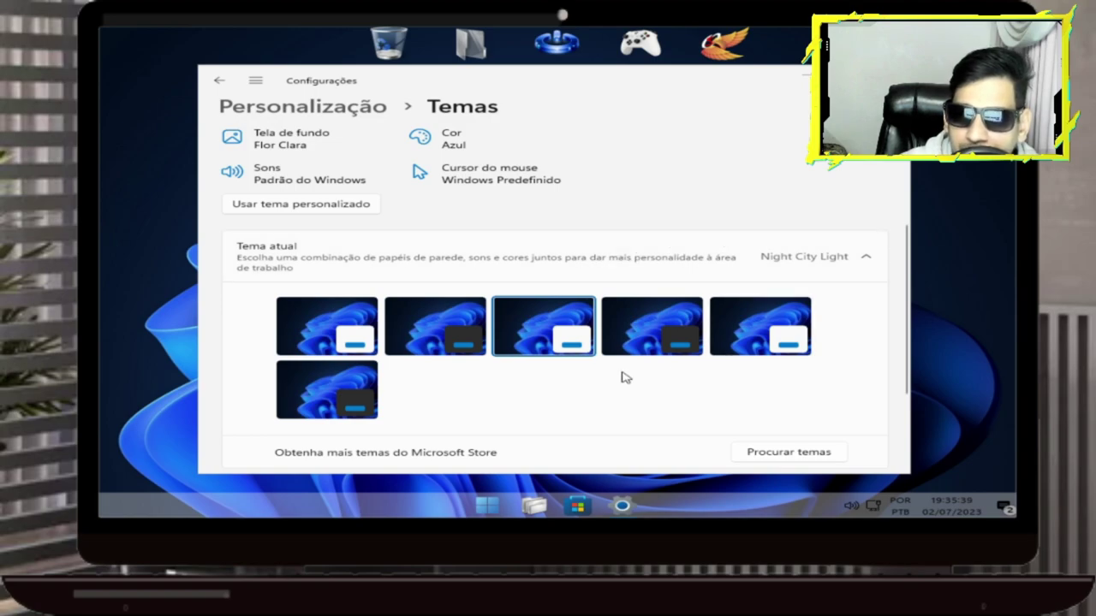
Apply the Night City Dark theme and return to the main Personalização page.
{"action": "left_click", "coordinate": [648, 341]}
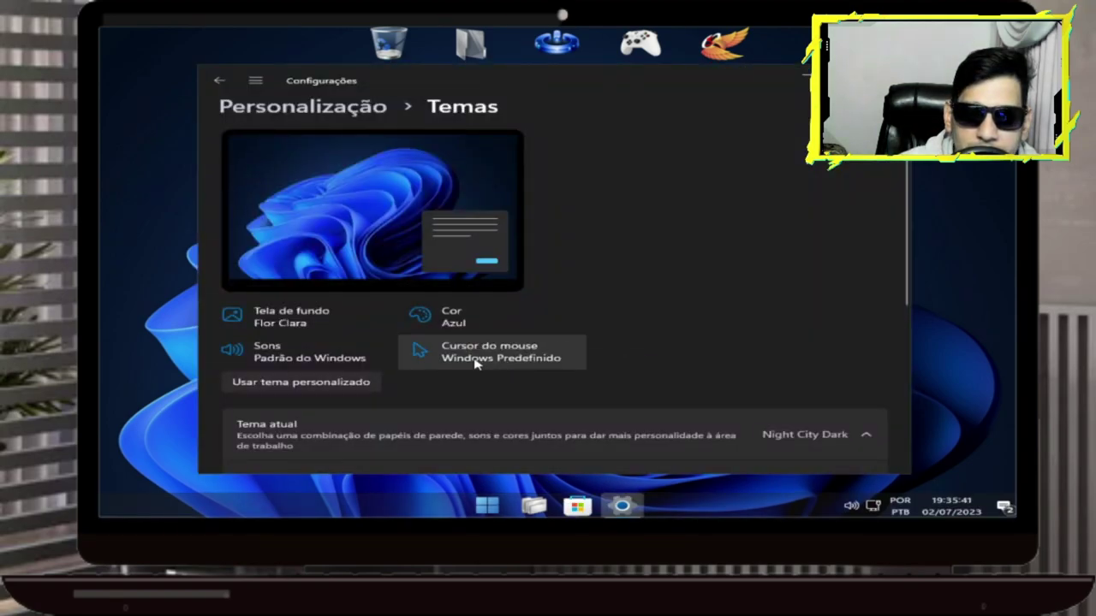
{"action": "left_click", "coordinate": [220, 83]}
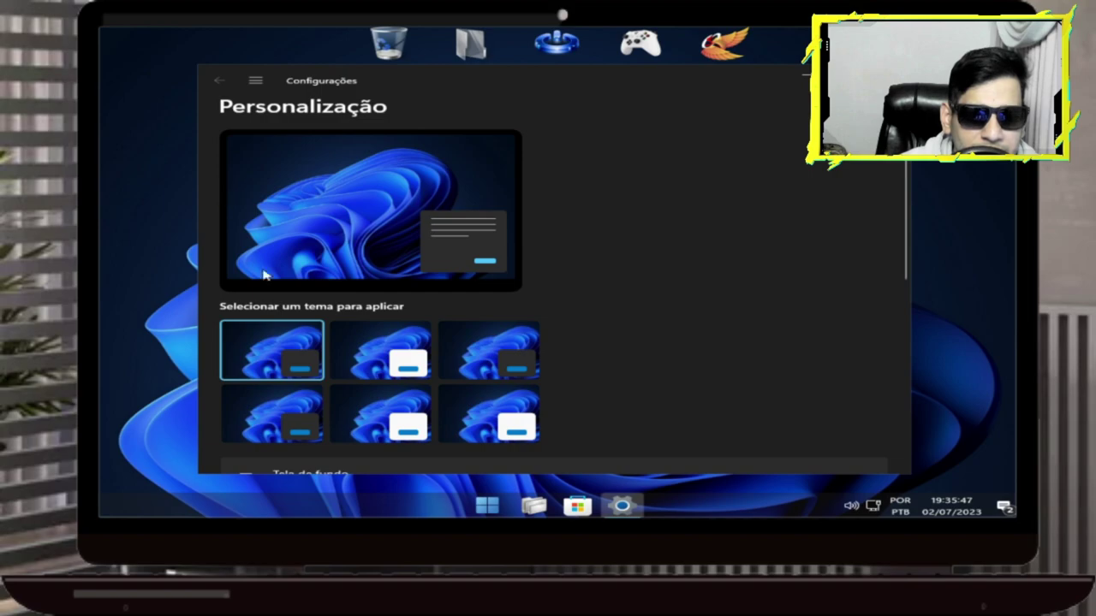
{"action": "right_click", "coordinate": [173, 229]}
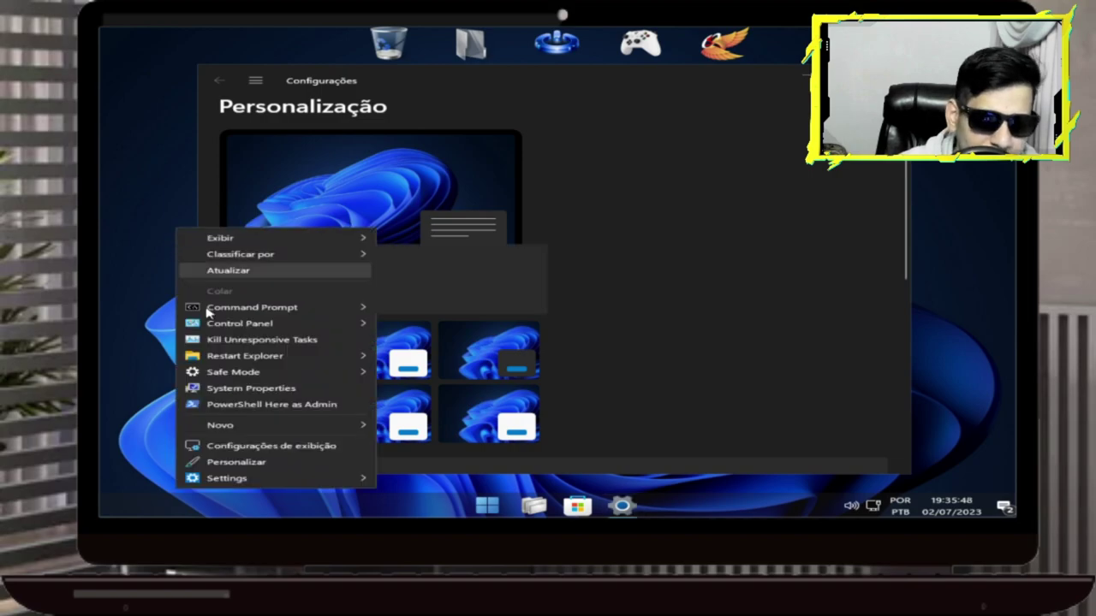
{"action": "left_click", "coordinate": [267, 463]}
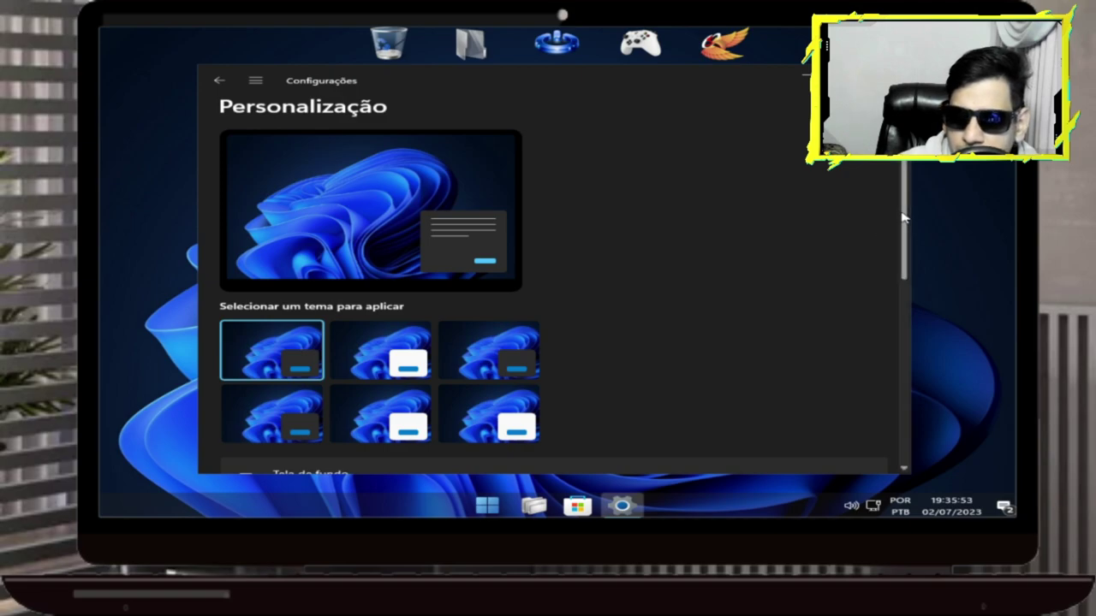
Open the Tela de fundo settings and set the recent image of dark hexagons with red lines as the background.
{"action": "left_click_drag", "start_coordinate": [904, 221], "coordinate": [899, 337]}
{"action": "left_click", "coordinate": [379, 228]}
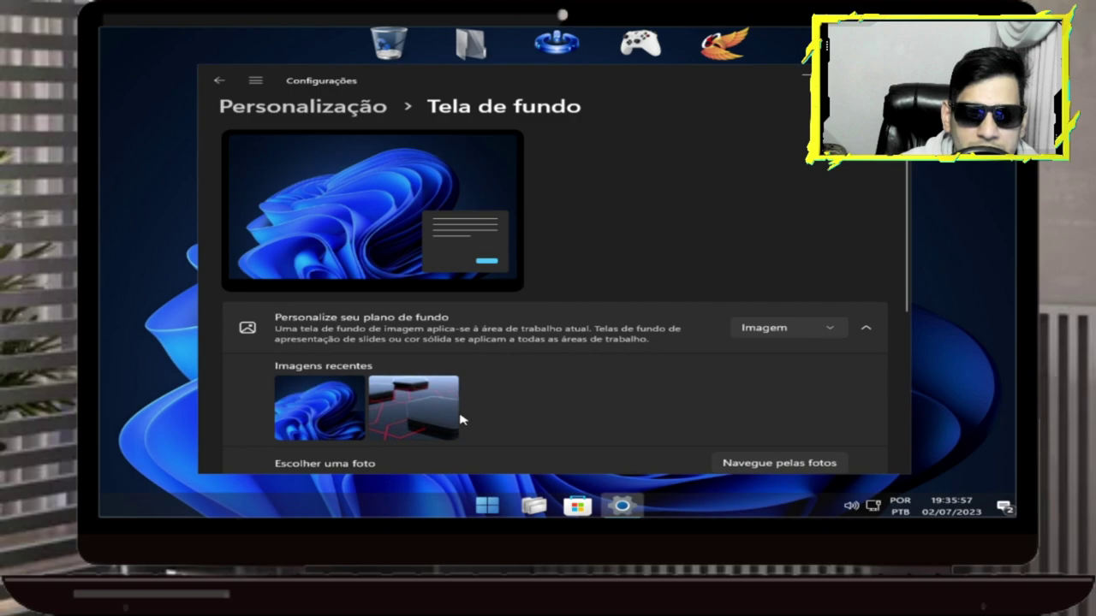
{"action": "left_click", "coordinate": [442, 428]}
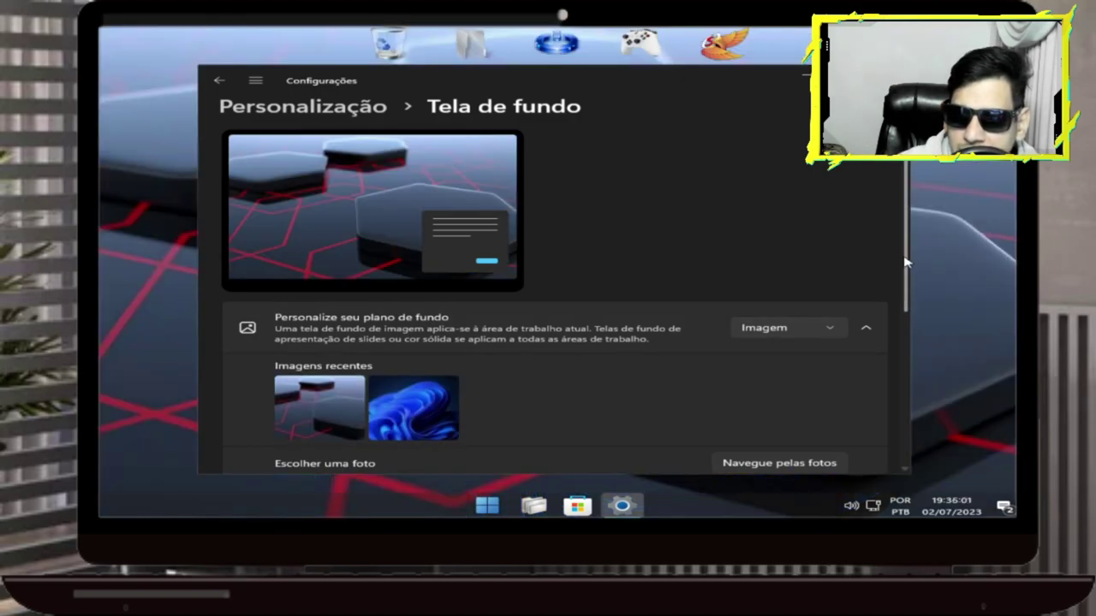
Browse for a background photo in the Windows wallpapers folder, reached through Extras and Wallpaper on the desktop.
{"action": "scroll", "coordinate": [905, 257], "scroll_direction": "down", "scroll_amount": 3}
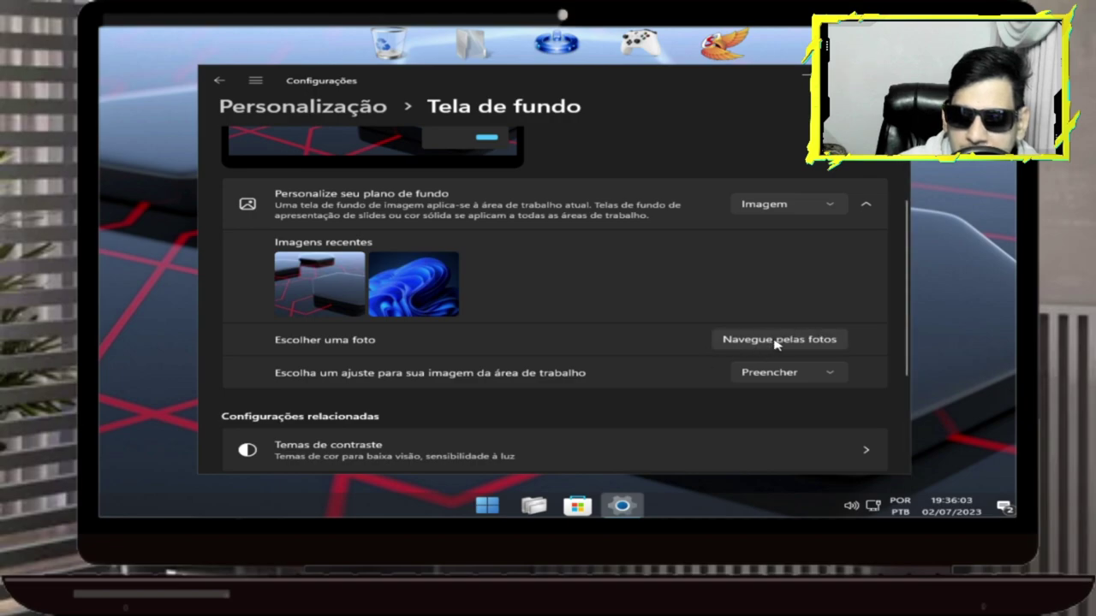
{"action": "left_click", "coordinate": [754, 339]}
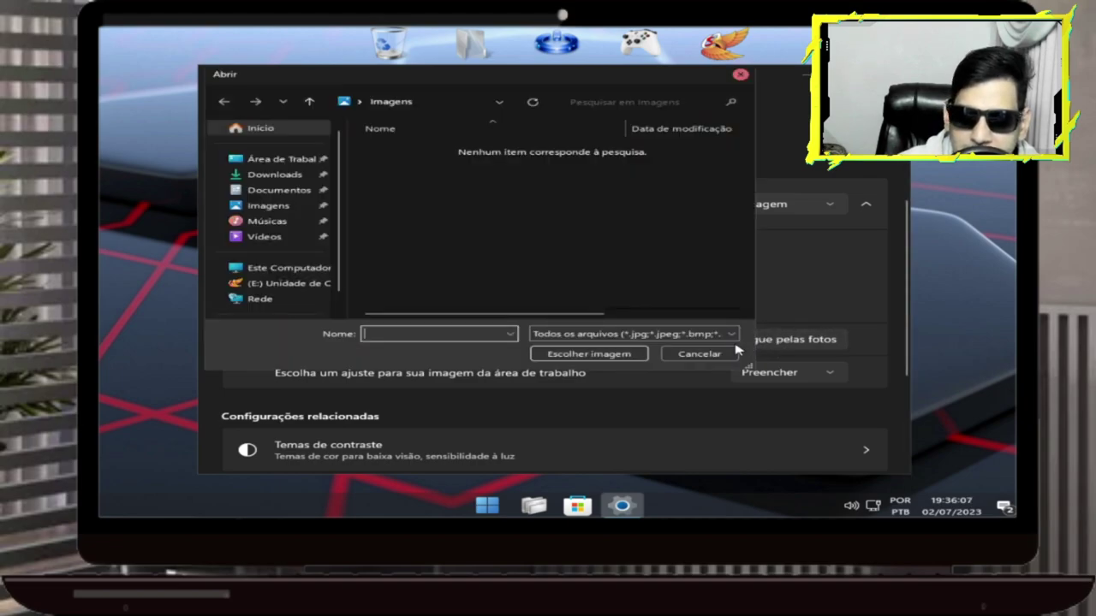
{"action": "left_click", "coordinate": [248, 159]}
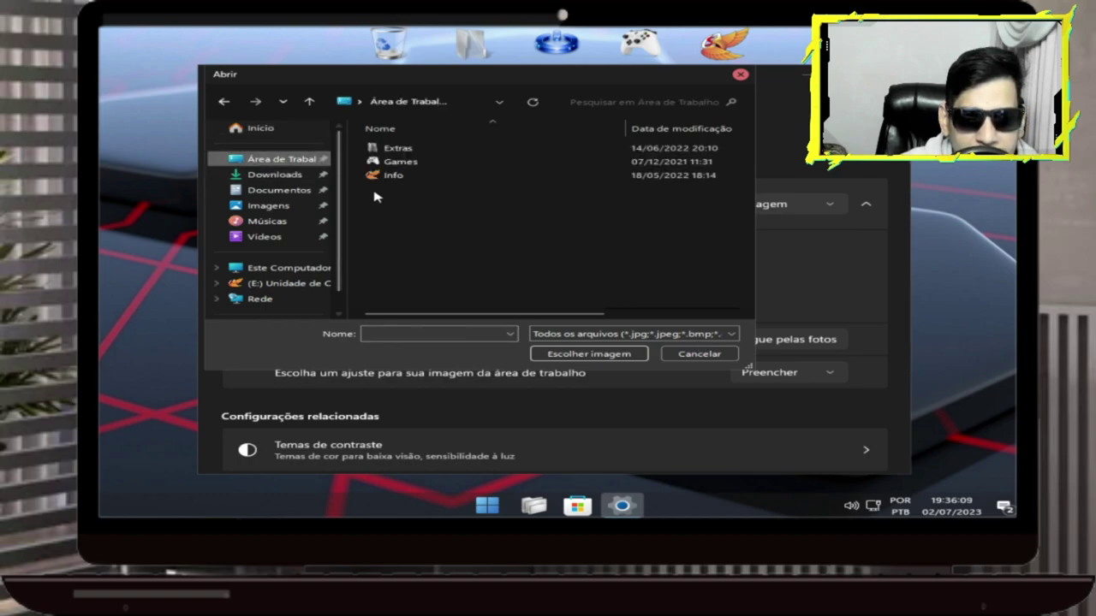
{"action": "double_click", "coordinate": [409, 149]}
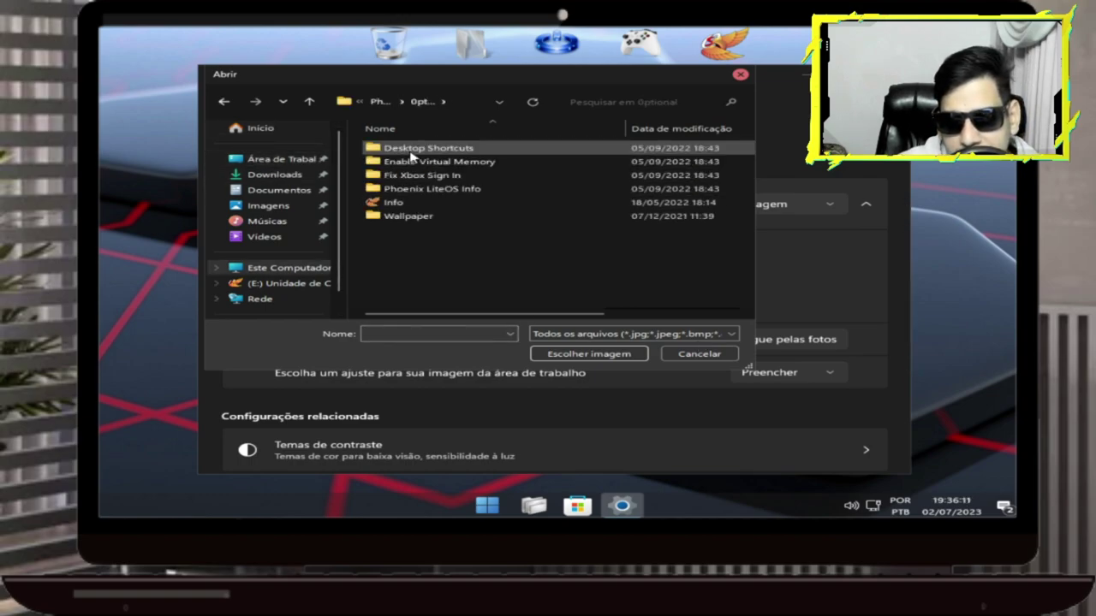
{"action": "double_click", "coordinate": [418, 217]}
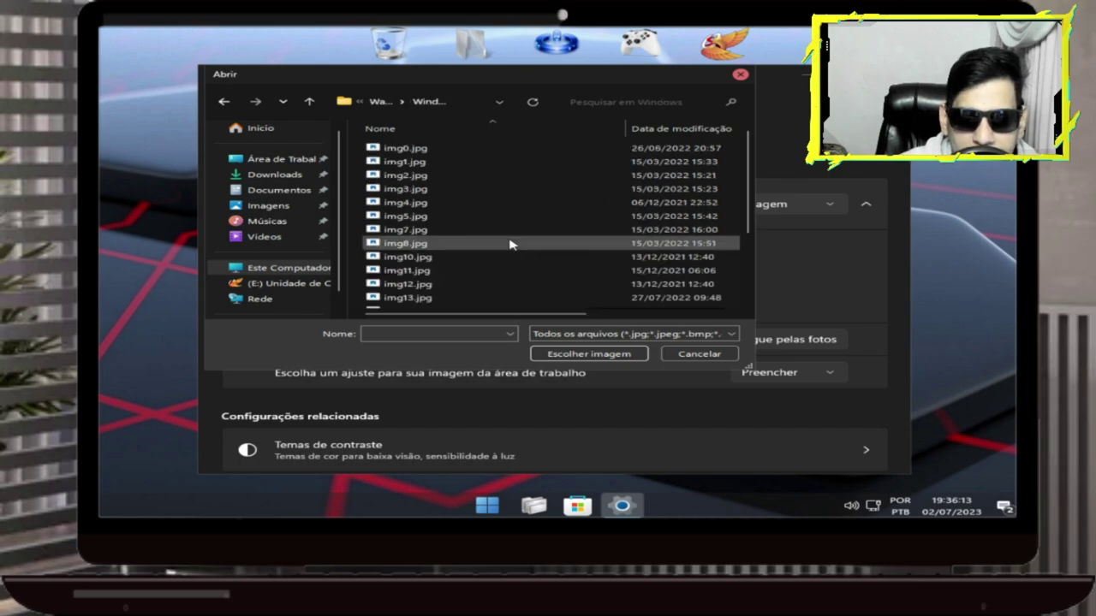
Open img15.jpg in Visualizador de Fotos do Windows, making that viewer the permanent choice for .jpg files.
{"action": "right_click", "coordinate": [396, 188]}
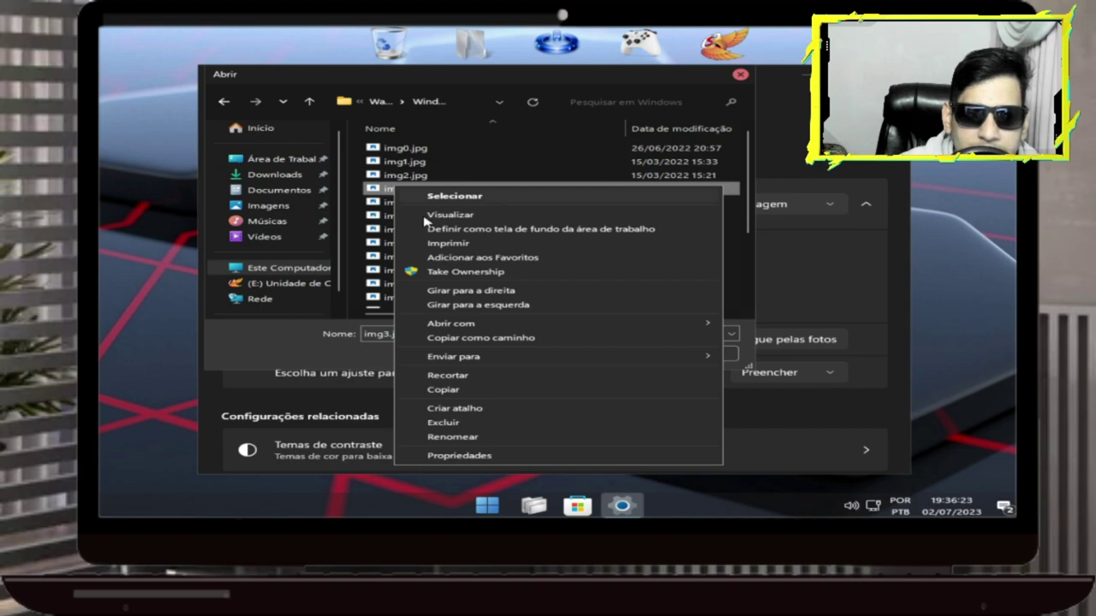
{"action": "left_click", "coordinate": [392, 163]}
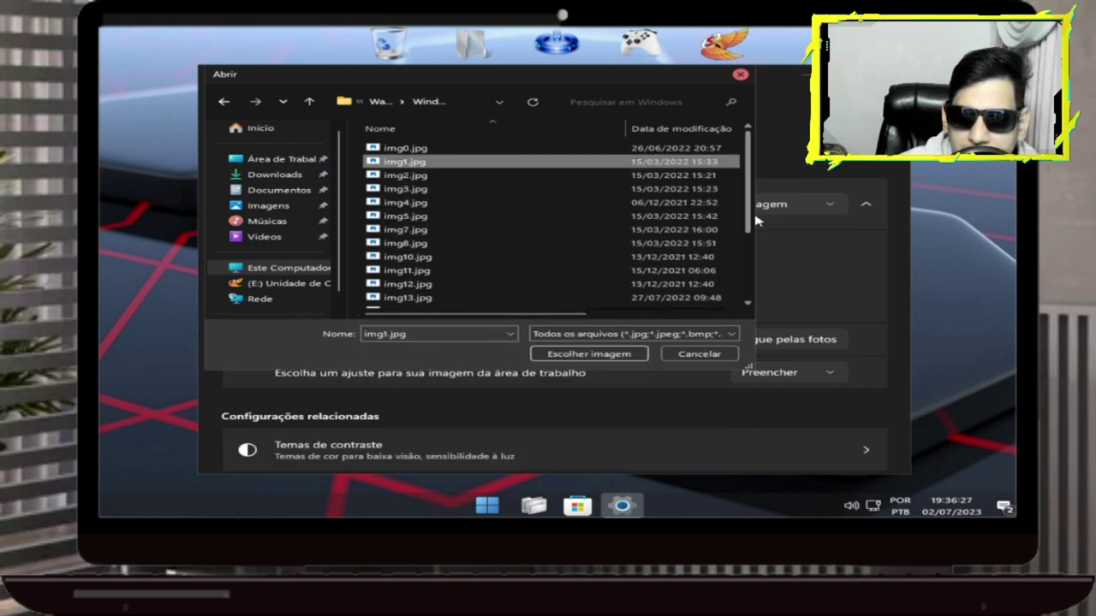
{"action": "scroll", "coordinate": [750, 220], "scroll_direction": "down", "scroll_amount": 3}
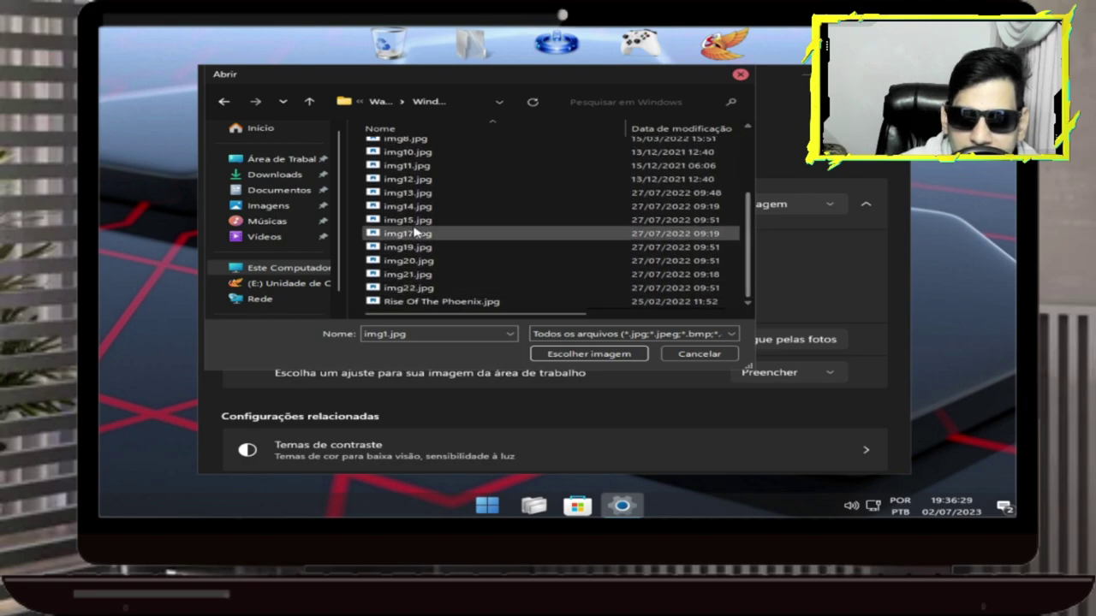
{"action": "left_click", "coordinate": [433, 221]}
{"action": "right_click", "coordinate": [433, 221]}
{"action": "left_click", "coordinate": [508, 244]}
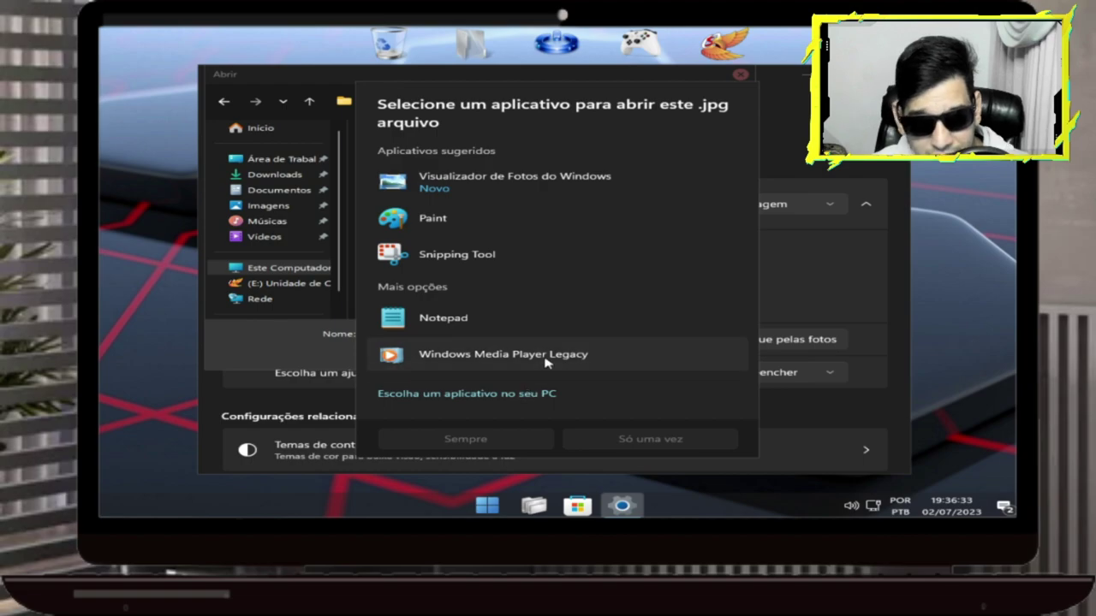
{"action": "left_click", "coordinate": [477, 188]}
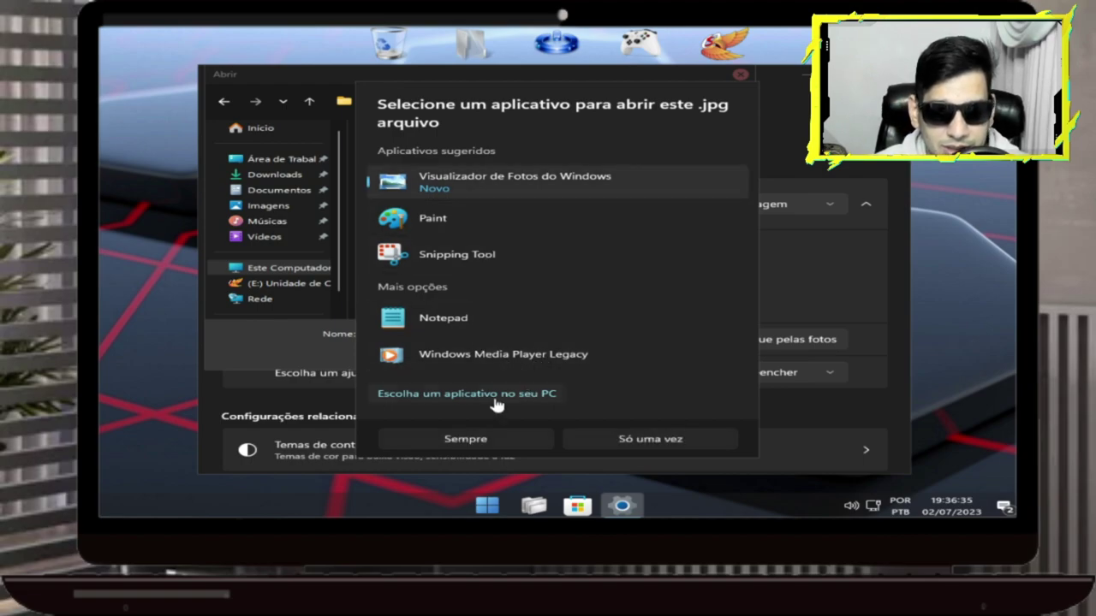
{"action": "left_click", "coordinate": [516, 445]}
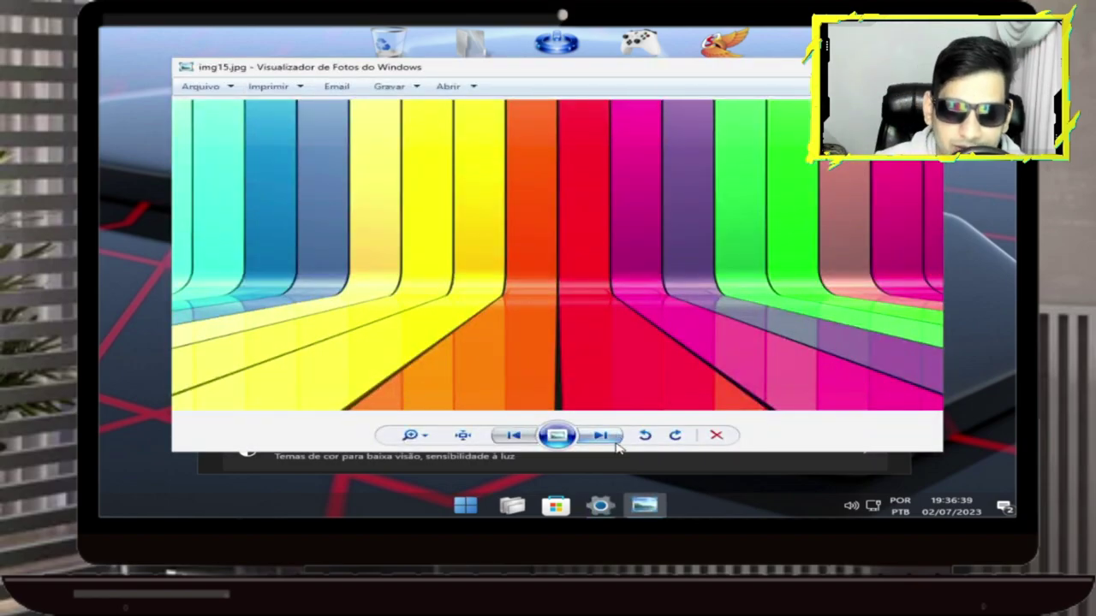
Look through the following wallpapers in the photo viewer up to img2.jpg, and close the viewer.
{"action": "left_click", "coordinate": [602, 437]}
{"action": "left_click", "coordinate": [602, 437]}
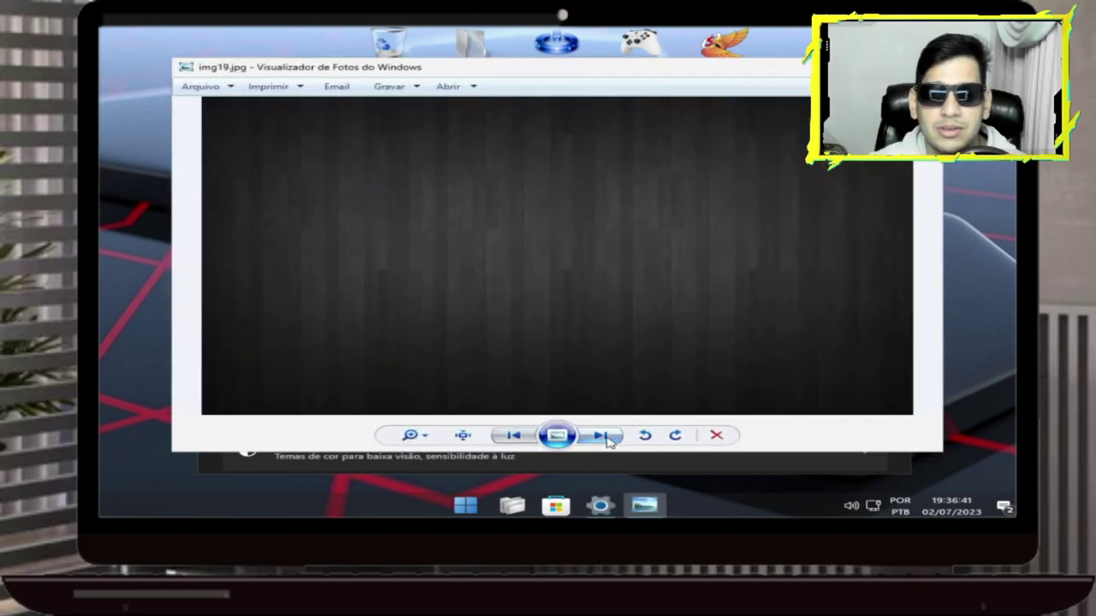
{"action": "left_click", "coordinate": [602, 436]}
{"action": "left_click", "coordinate": [601, 437]}
{"action": "left_click", "coordinate": [602, 436]}
{"action": "left_click", "coordinate": [602, 437]}
{"action": "left_click", "coordinate": [601, 436]}
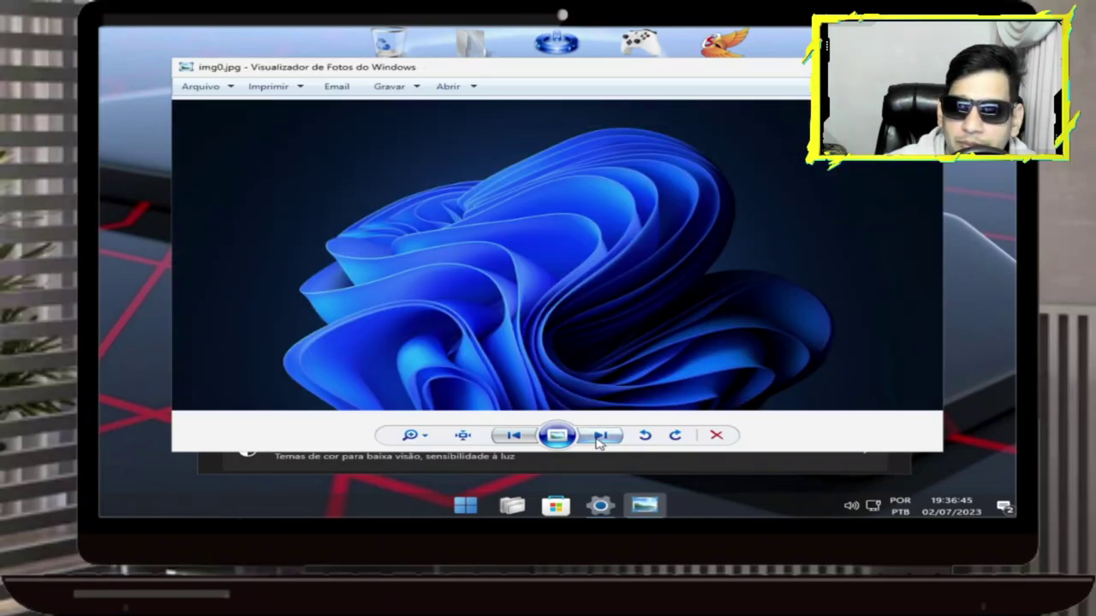
{"action": "left_click", "coordinate": [602, 436]}
{"action": "left_click", "coordinate": [601, 436]}
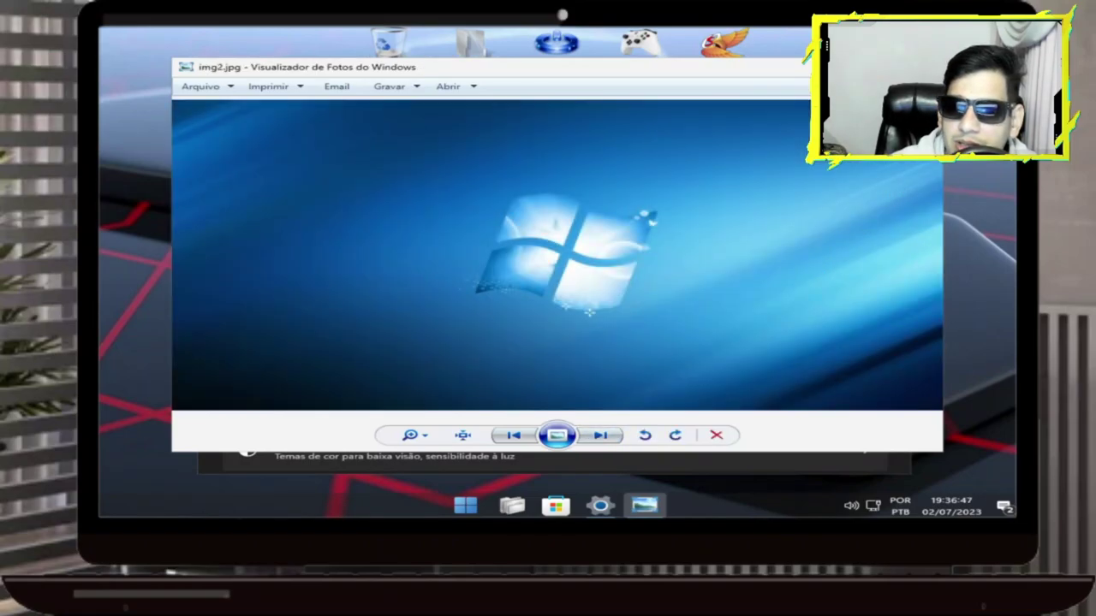
{"action": "key", "text": "alt+F4"}
Sort the wallpaper images by modification date and choose Rise Of The Phoenix.jpg as the desktop background.
{"action": "left_click", "coordinate": [409, 157]}
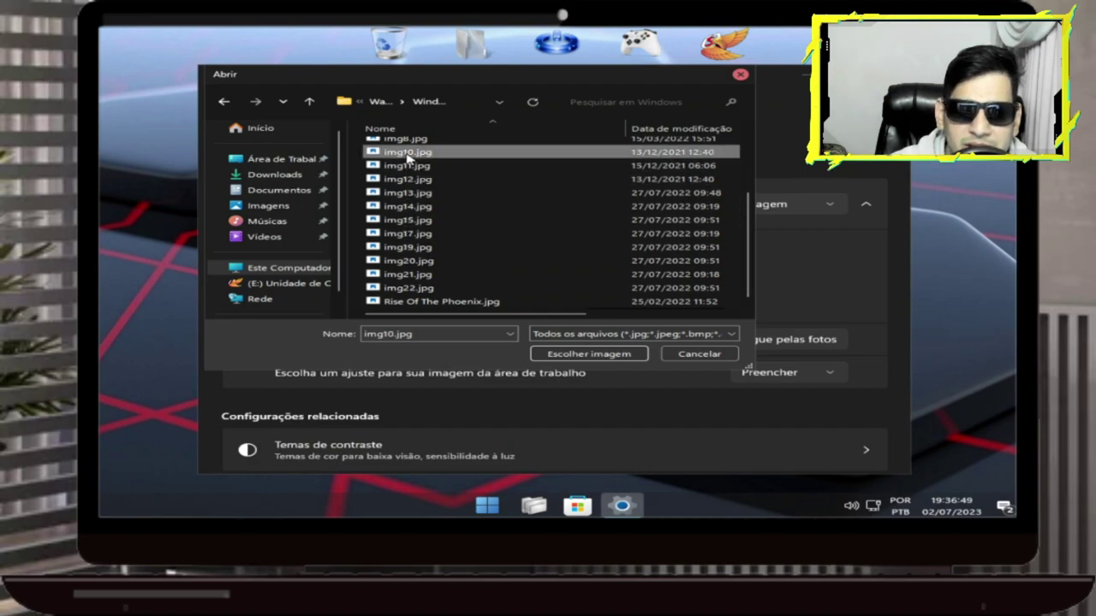
{"action": "right_click", "coordinate": [408, 157]}
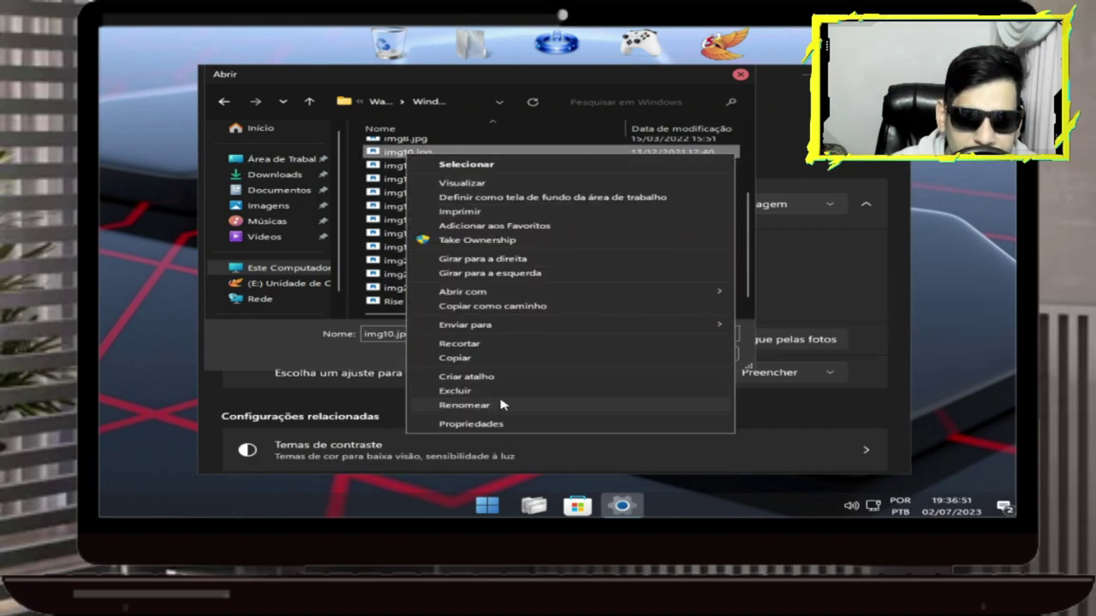
{"action": "left_click", "coordinate": [718, 128]}
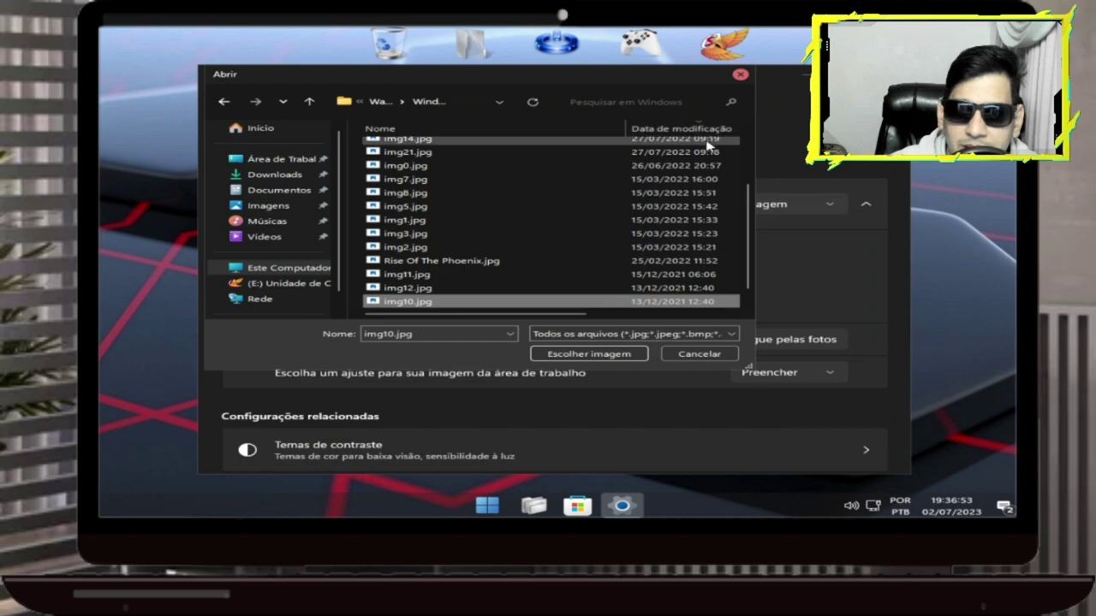
{"action": "left_click", "coordinate": [504, 261]}
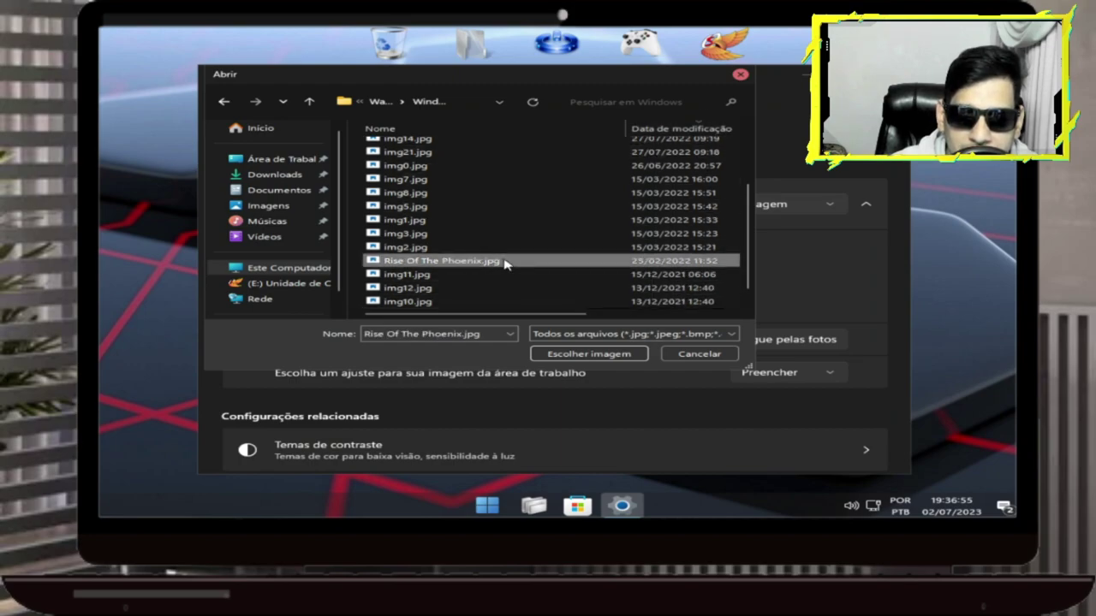
{"action": "left_click", "coordinate": [587, 355]}
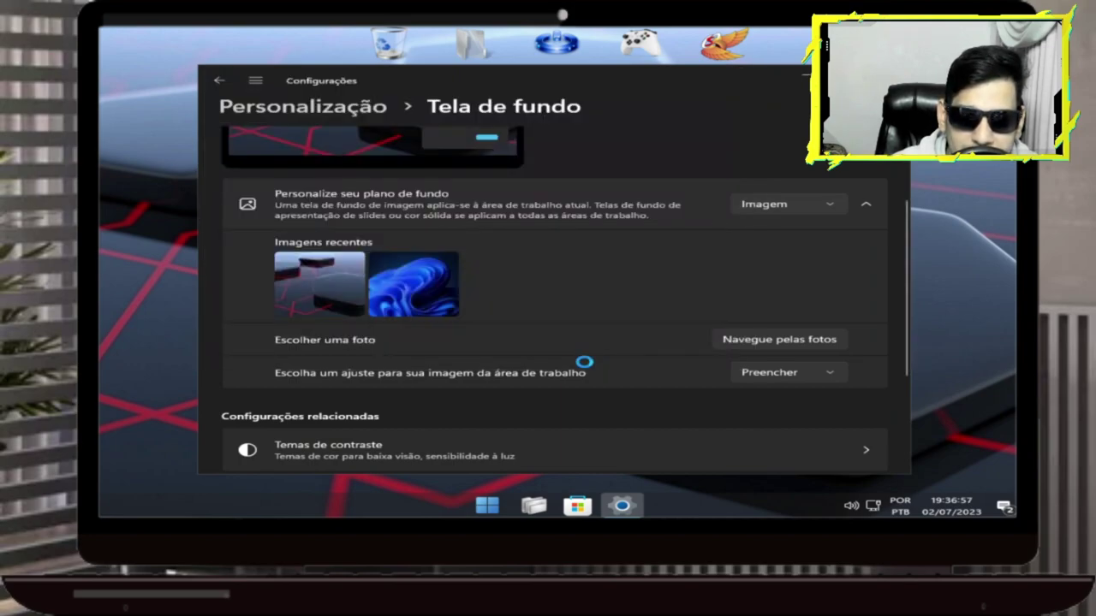
Leave the background settings and run winver to view the Windows version information.
{"action": "left_click", "coordinate": [804, 77]}
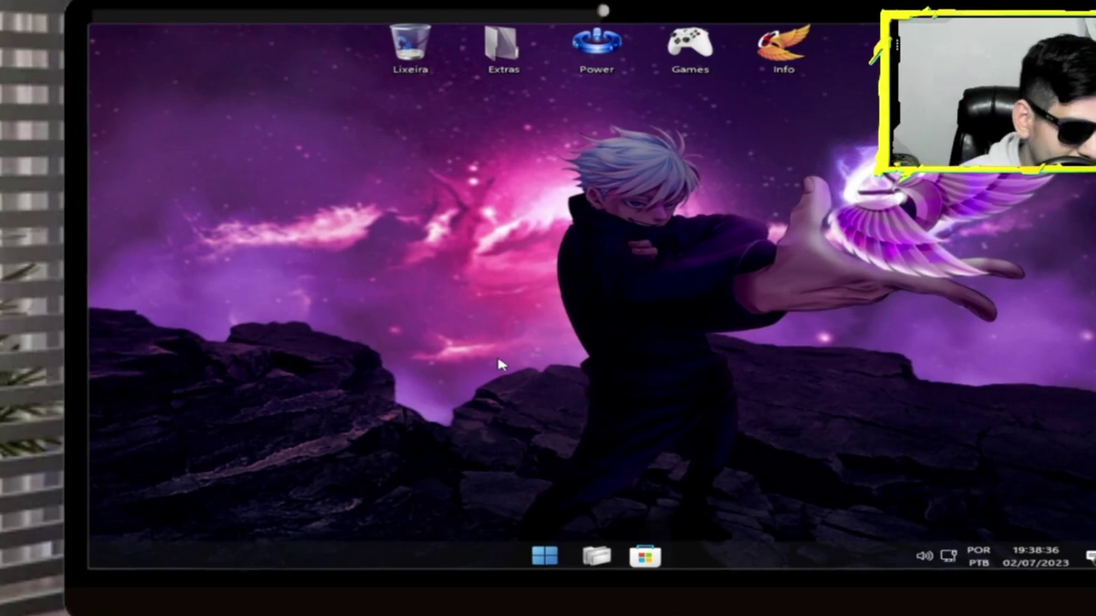
{"action": "key", "text": "super+r"}
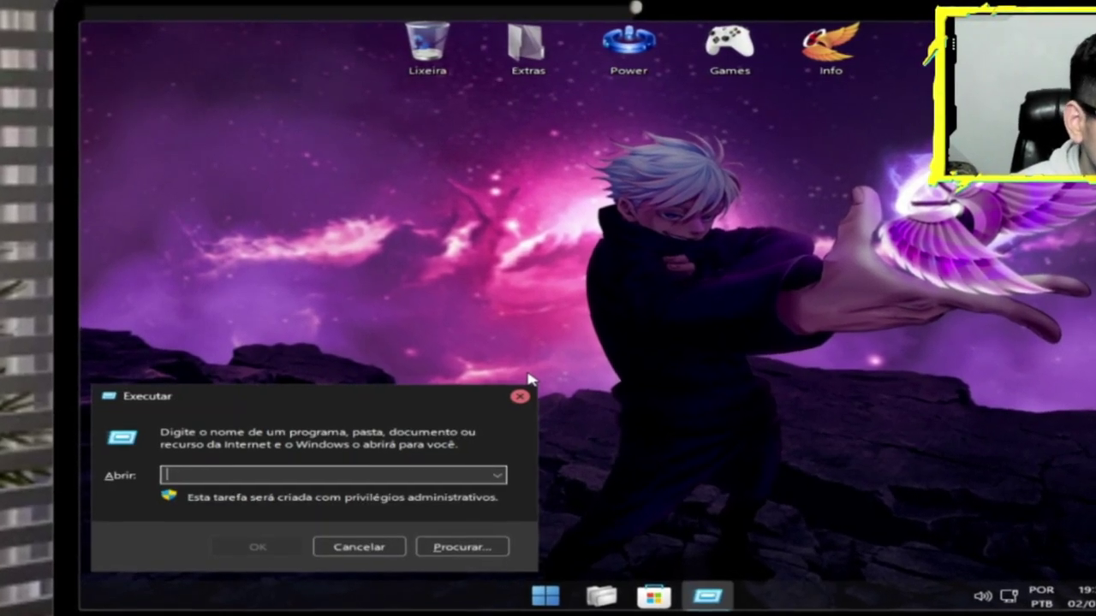
{"action": "type", "text": "winv"}
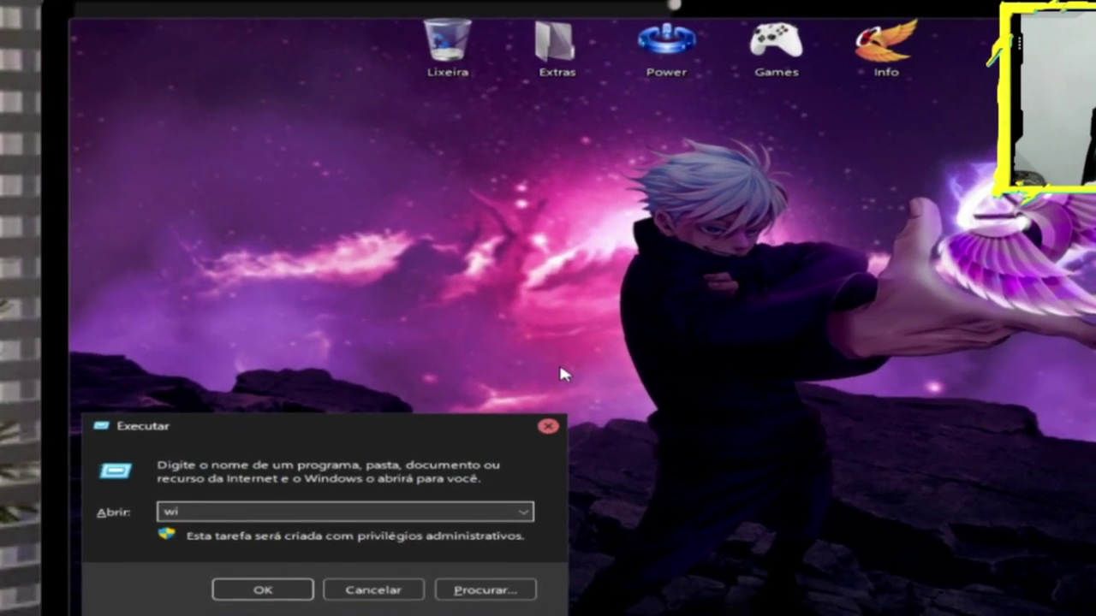
{"action": "type", "text": "er"}
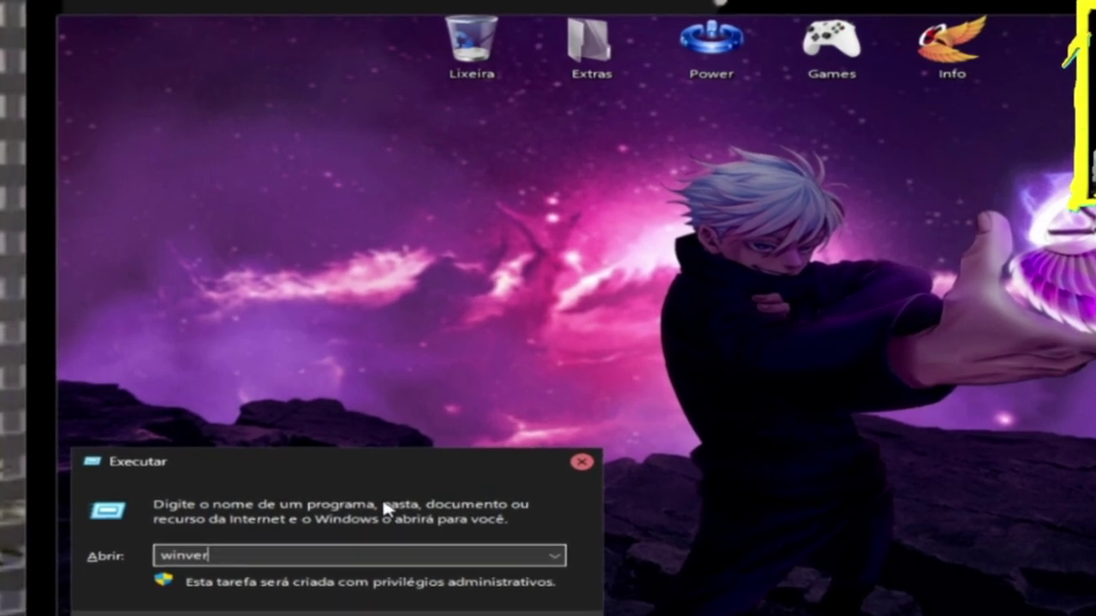
{"action": "key", "text": "Return"}
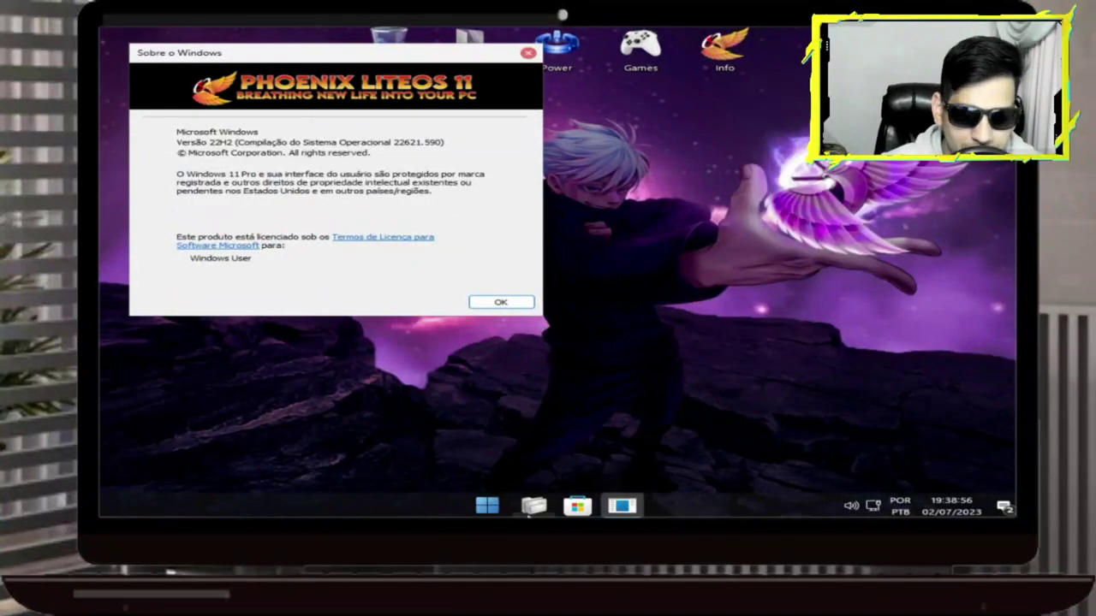
Open Programas e Recursos in Painel de Controle to view the installed programs, closing the Sobre o Windows window.
{"action": "left_click", "coordinate": [487, 506]}
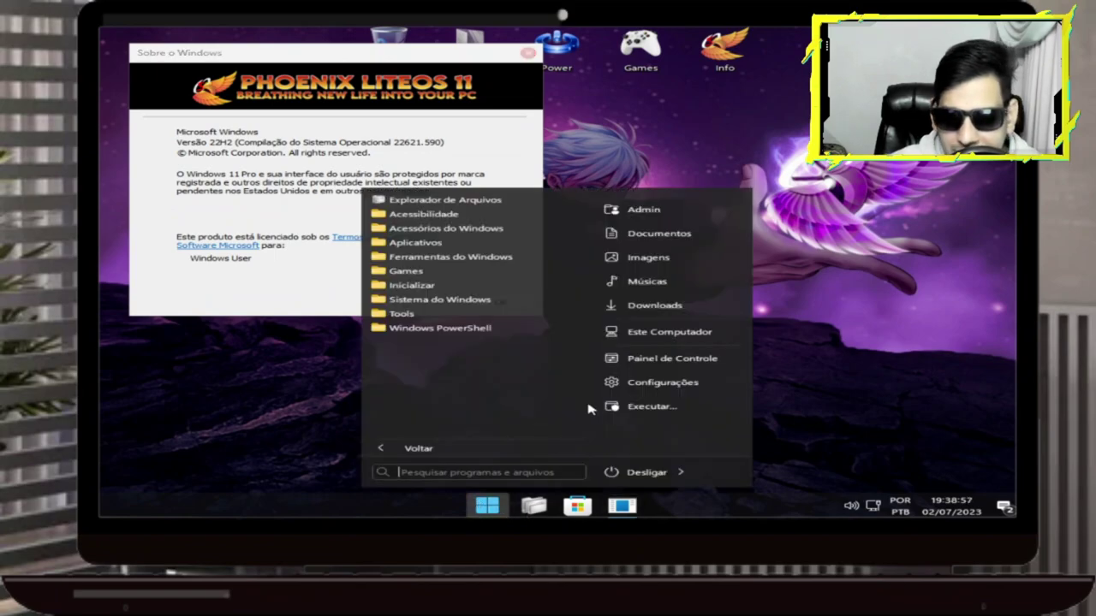
{"action": "left_click", "coordinate": [670, 359]}
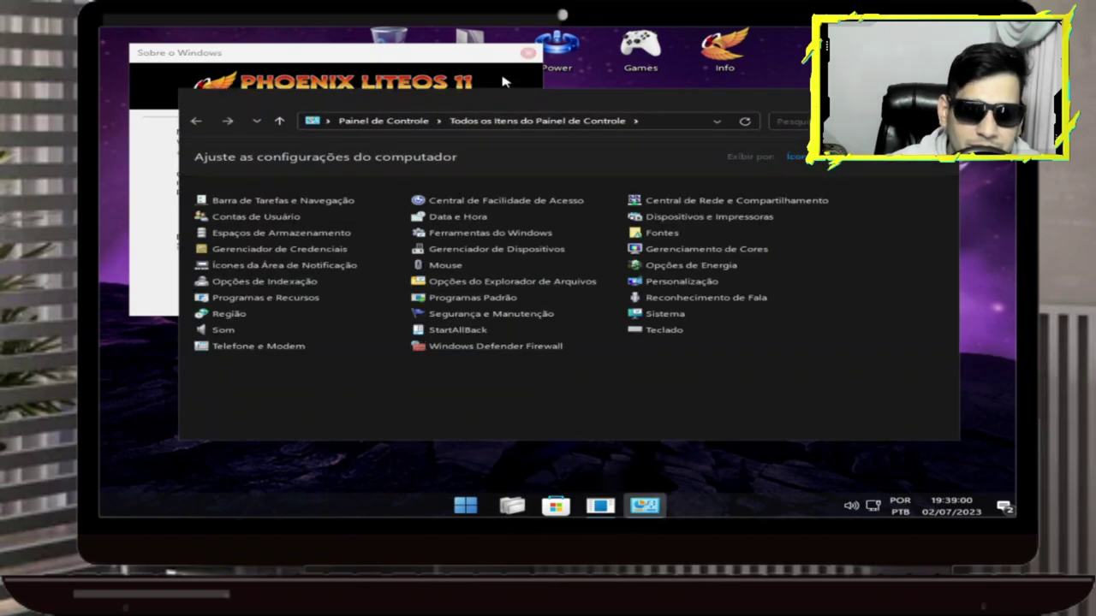
{"action": "left_click", "coordinate": [528, 54]}
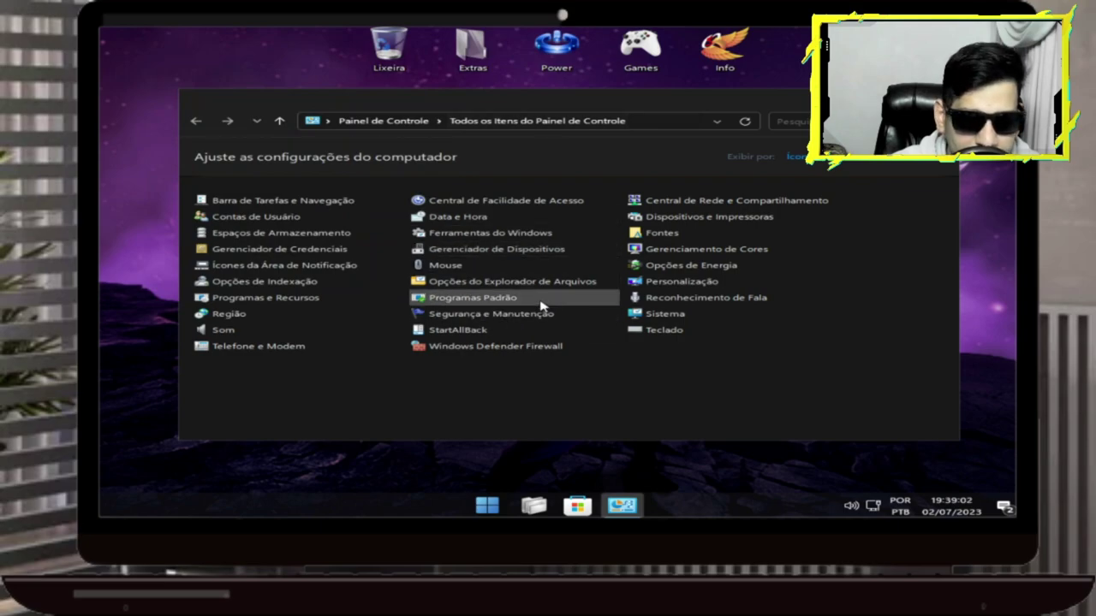
{"action": "left_click", "coordinate": [256, 299]}
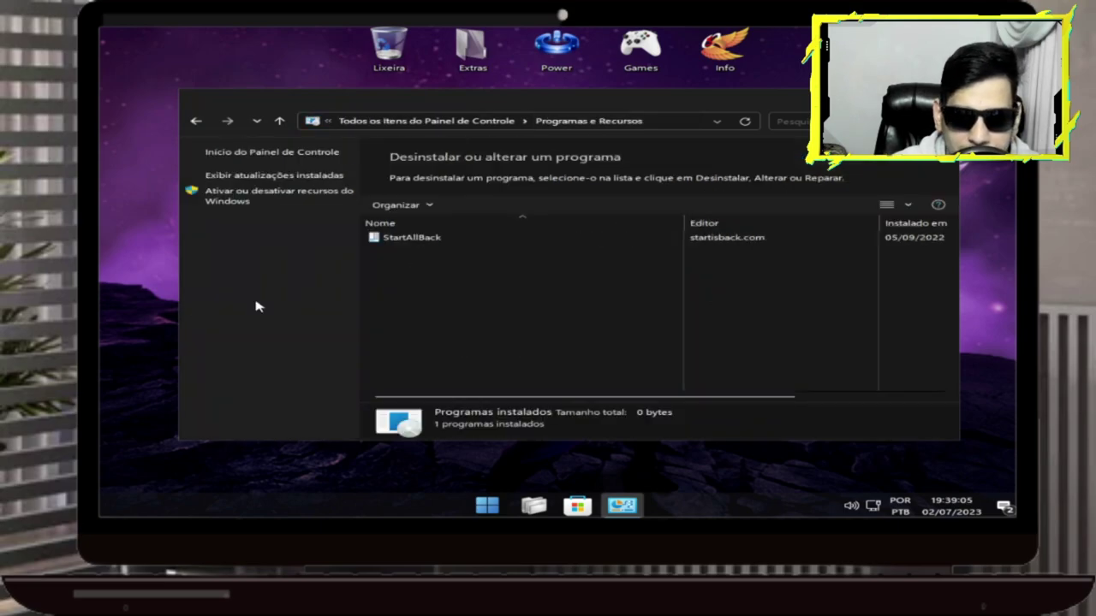
Display the installed Windows updates in a maximized window and examine their publisher and installation date columns.
{"action": "left_click", "coordinate": [271, 176]}
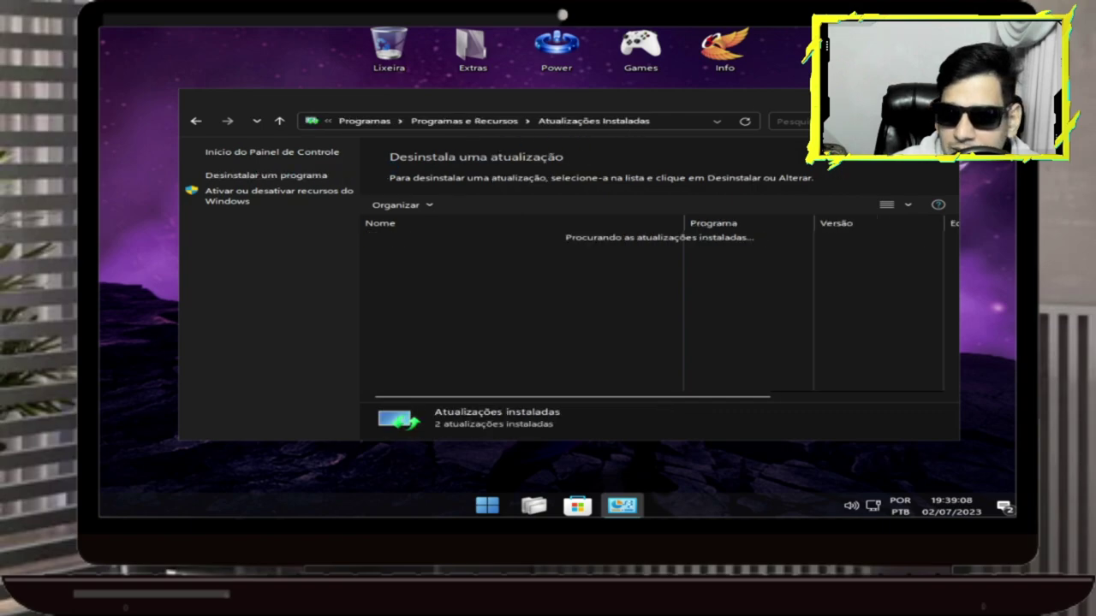
{"action": "mouse_move", "coordinate": [896, 98]}
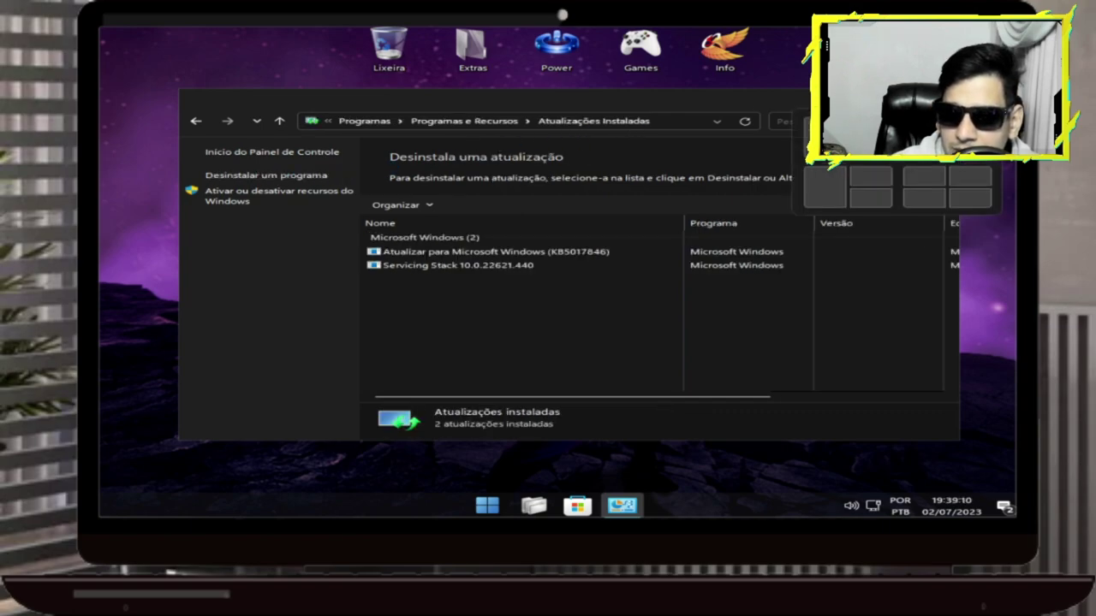
{"action": "left_click", "coordinate": [895, 99]}
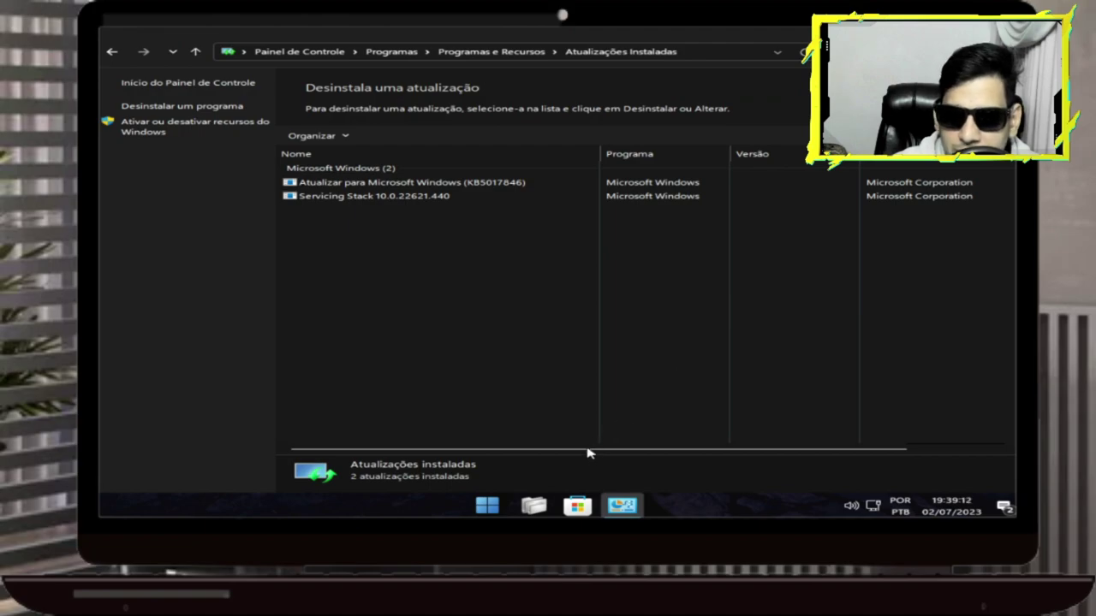
{"action": "left_click_drag", "start_coordinate": [589, 452], "coordinate": [885, 437]}
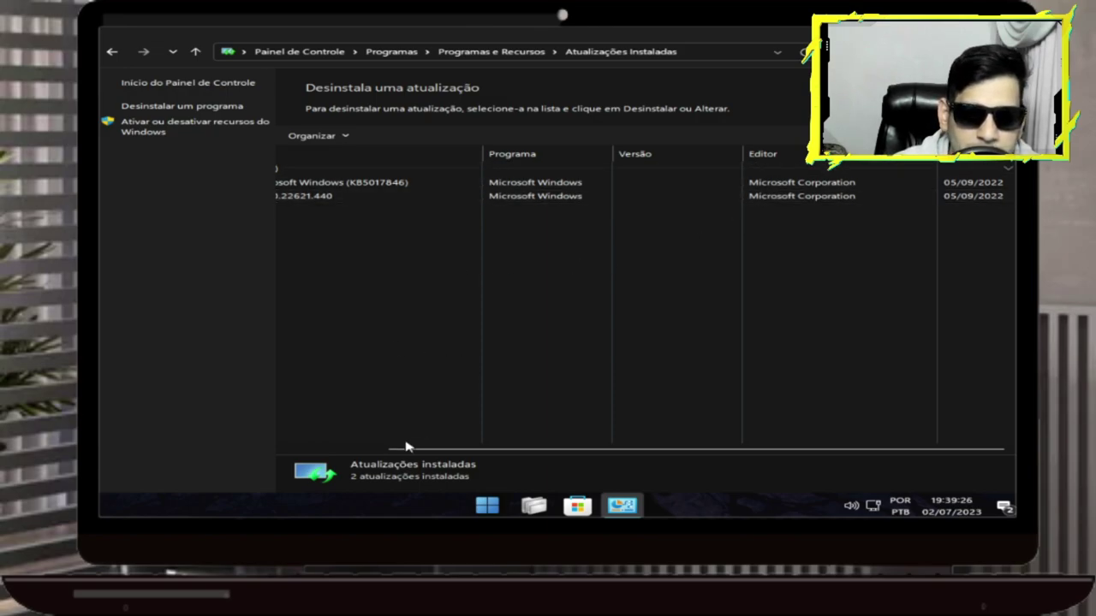
{"action": "left_click_drag", "start_coordinate": [404, 454], "coordinate": [839, 391]}
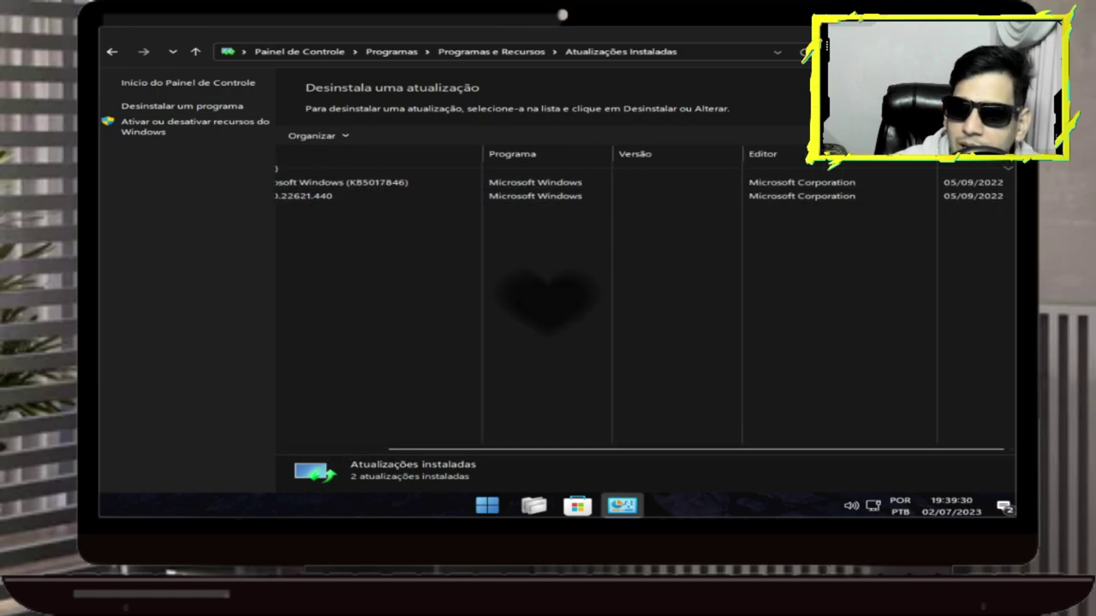